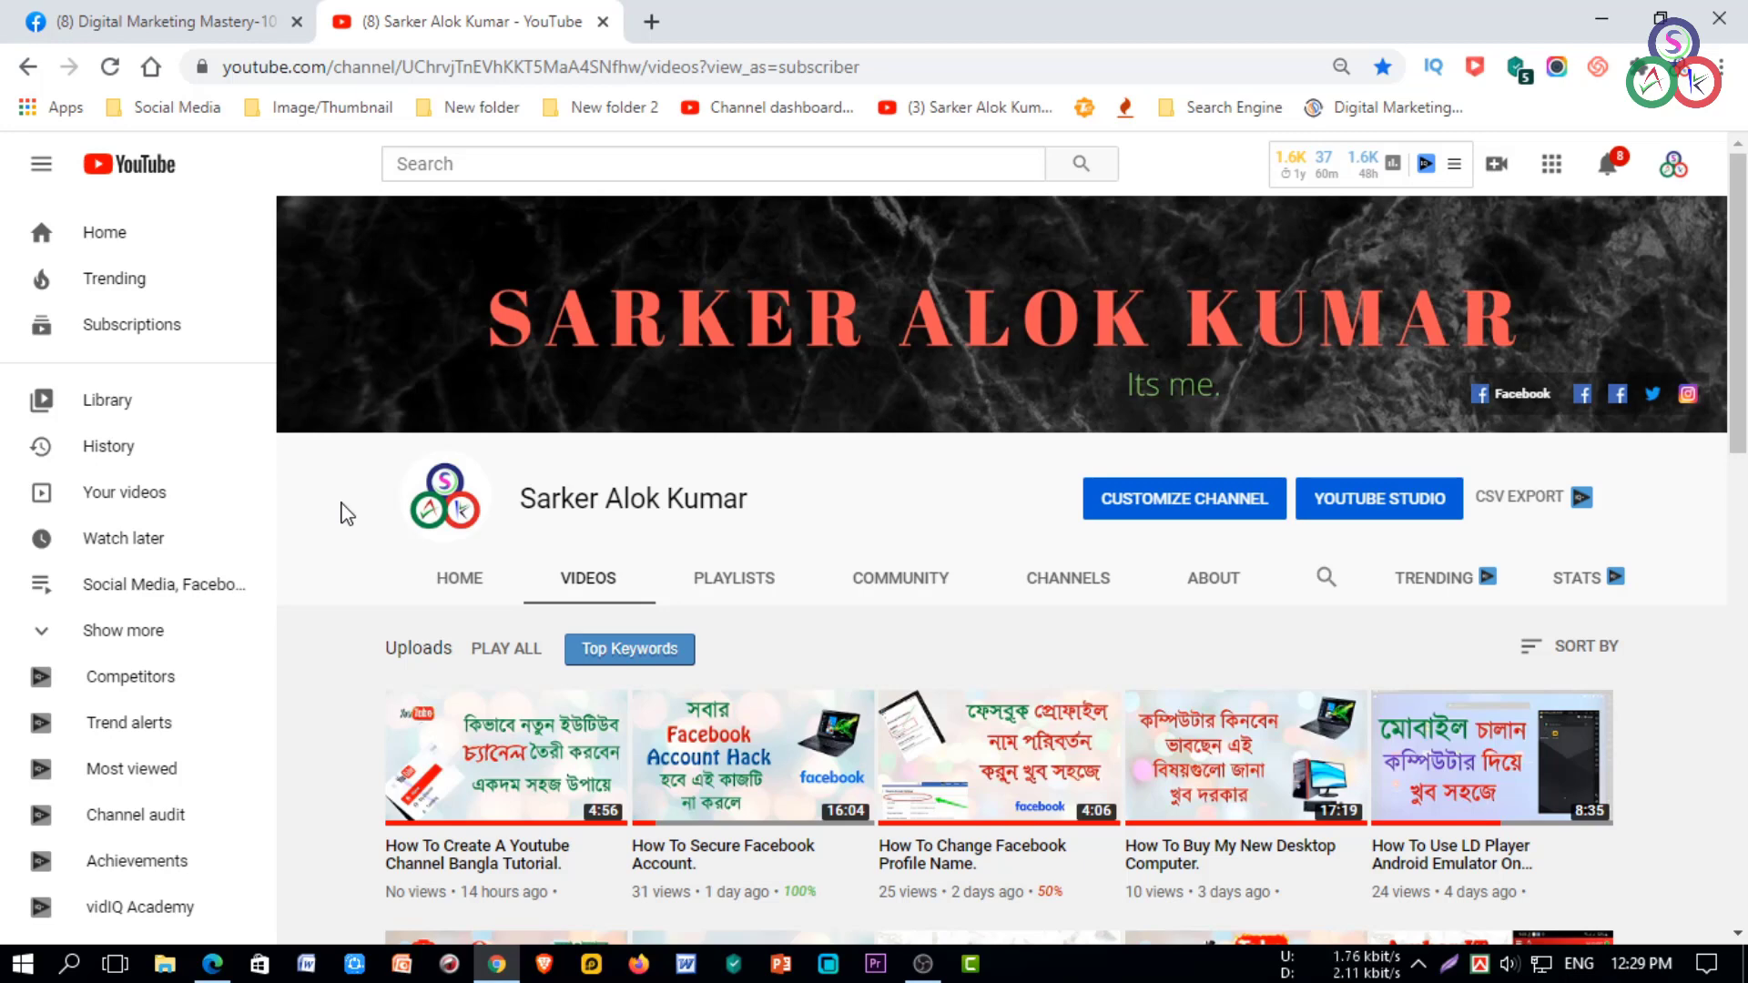
{"action": "left_click", "coordinate": [212, 968]}
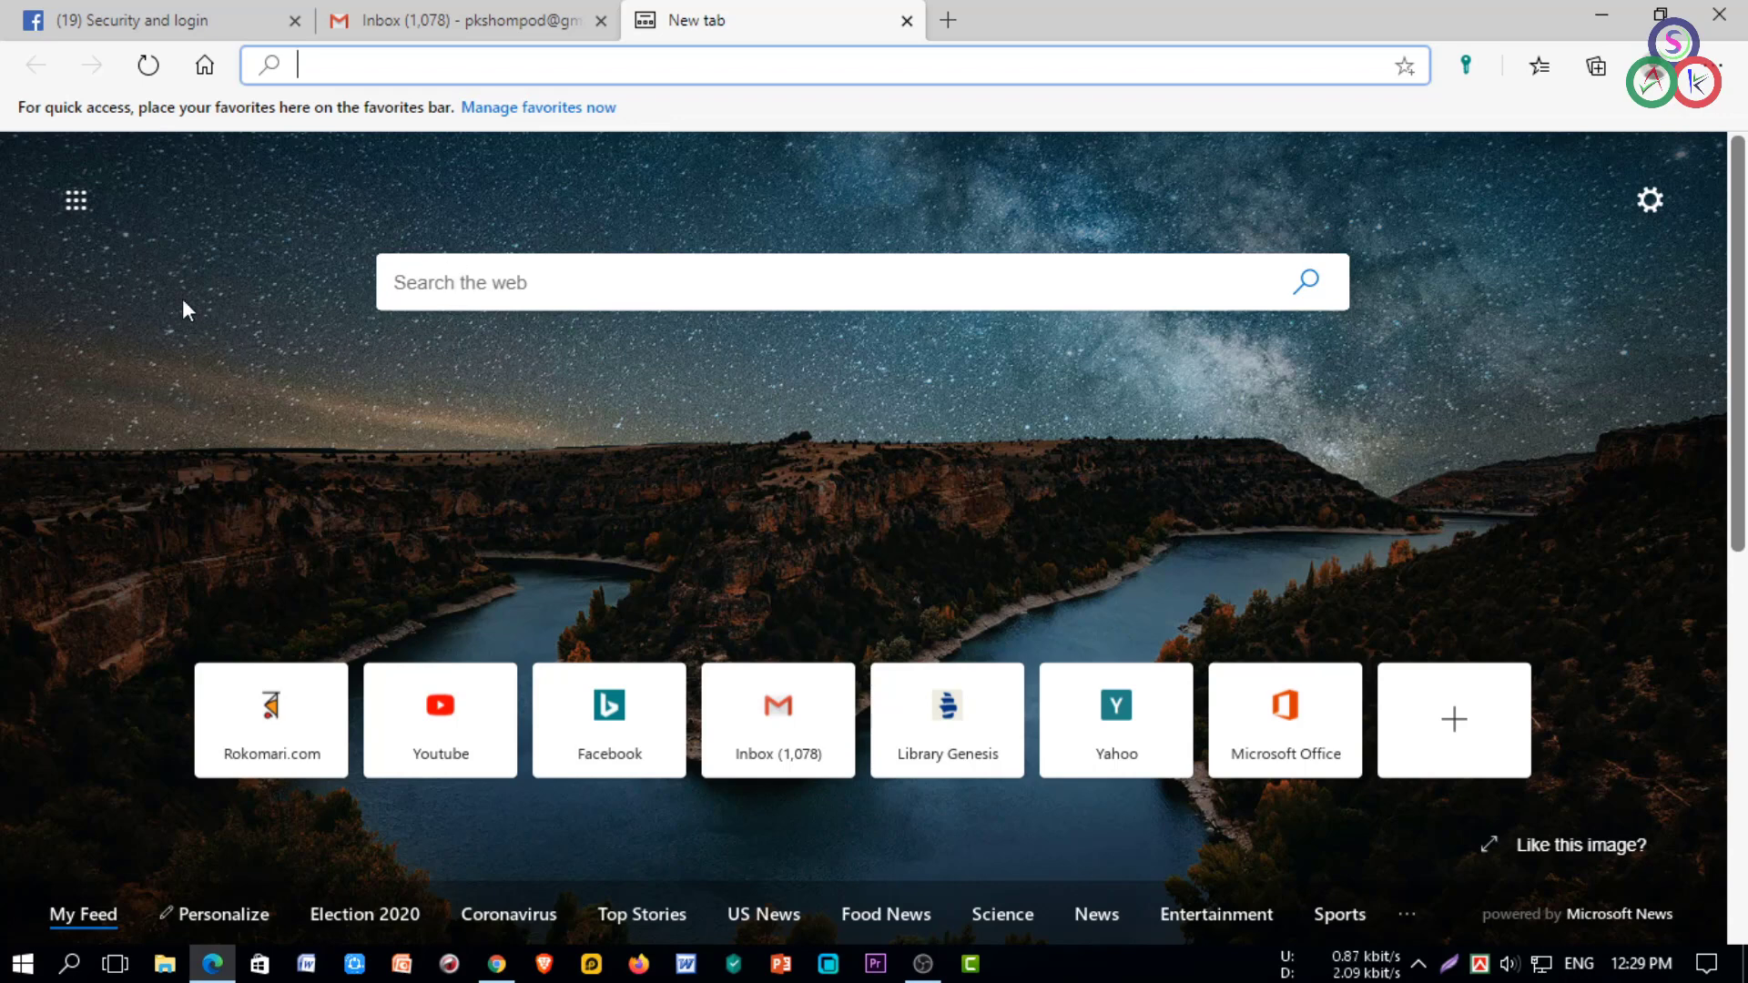
{"action": "type", "text": "WW"}
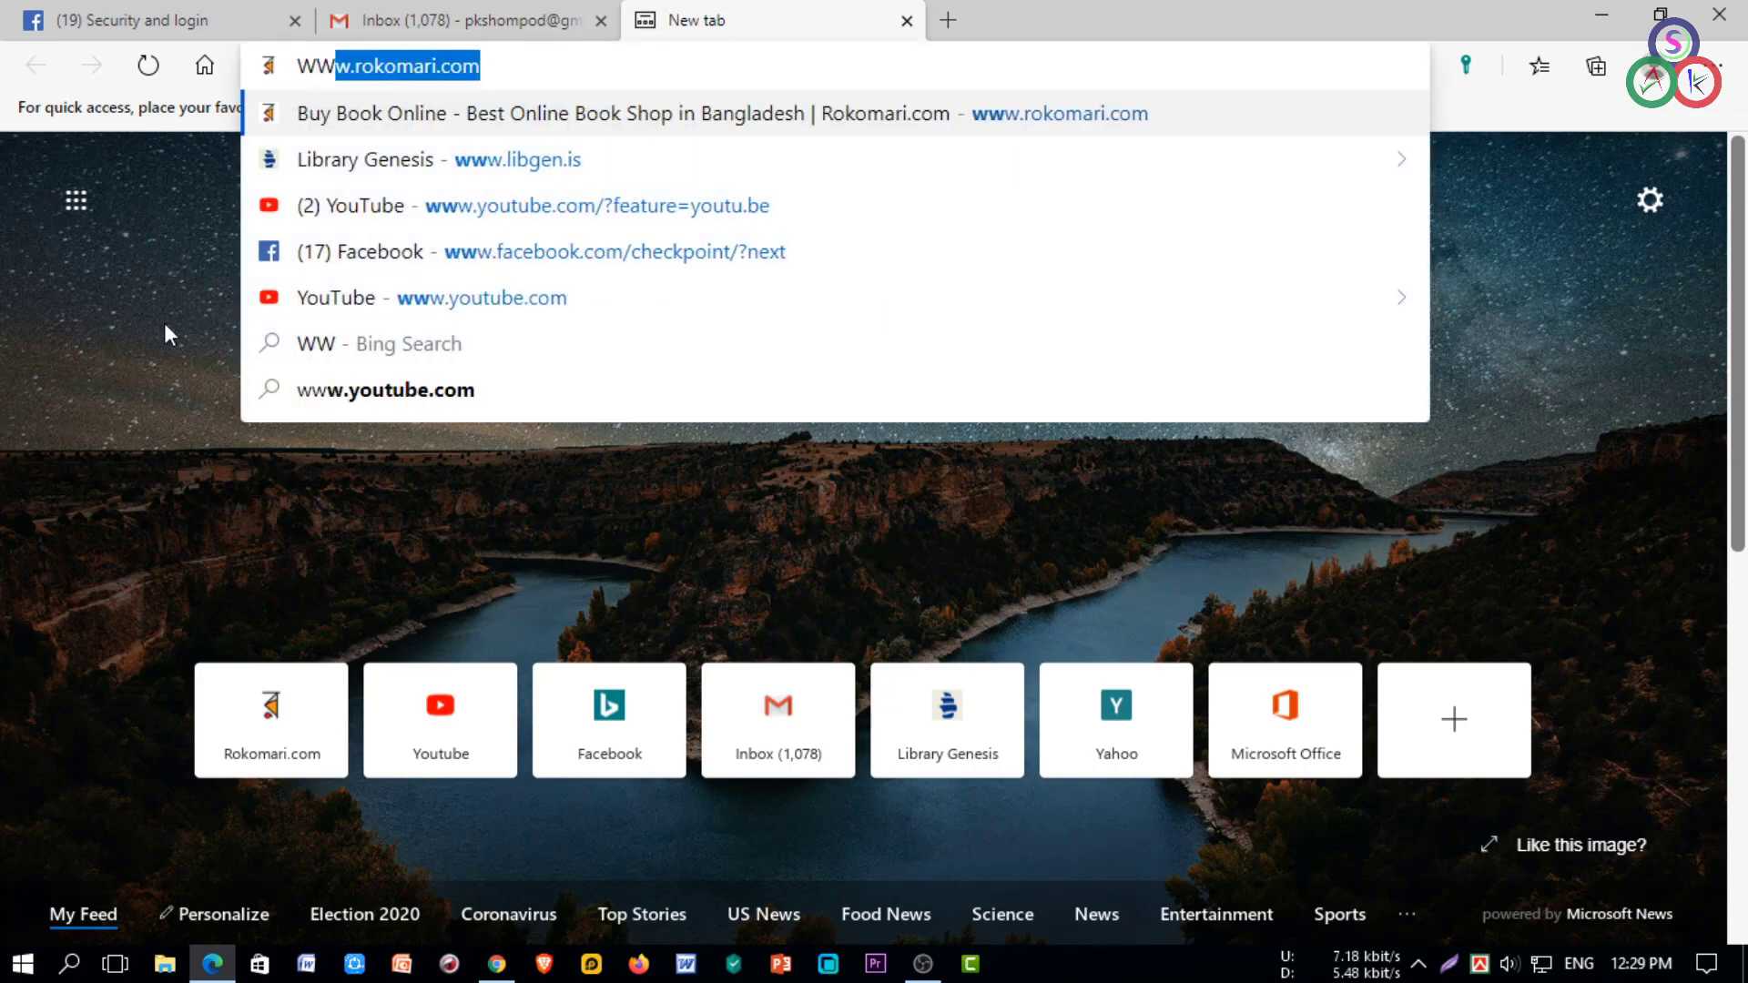
{"action": "type", "text": "W.YAH"}
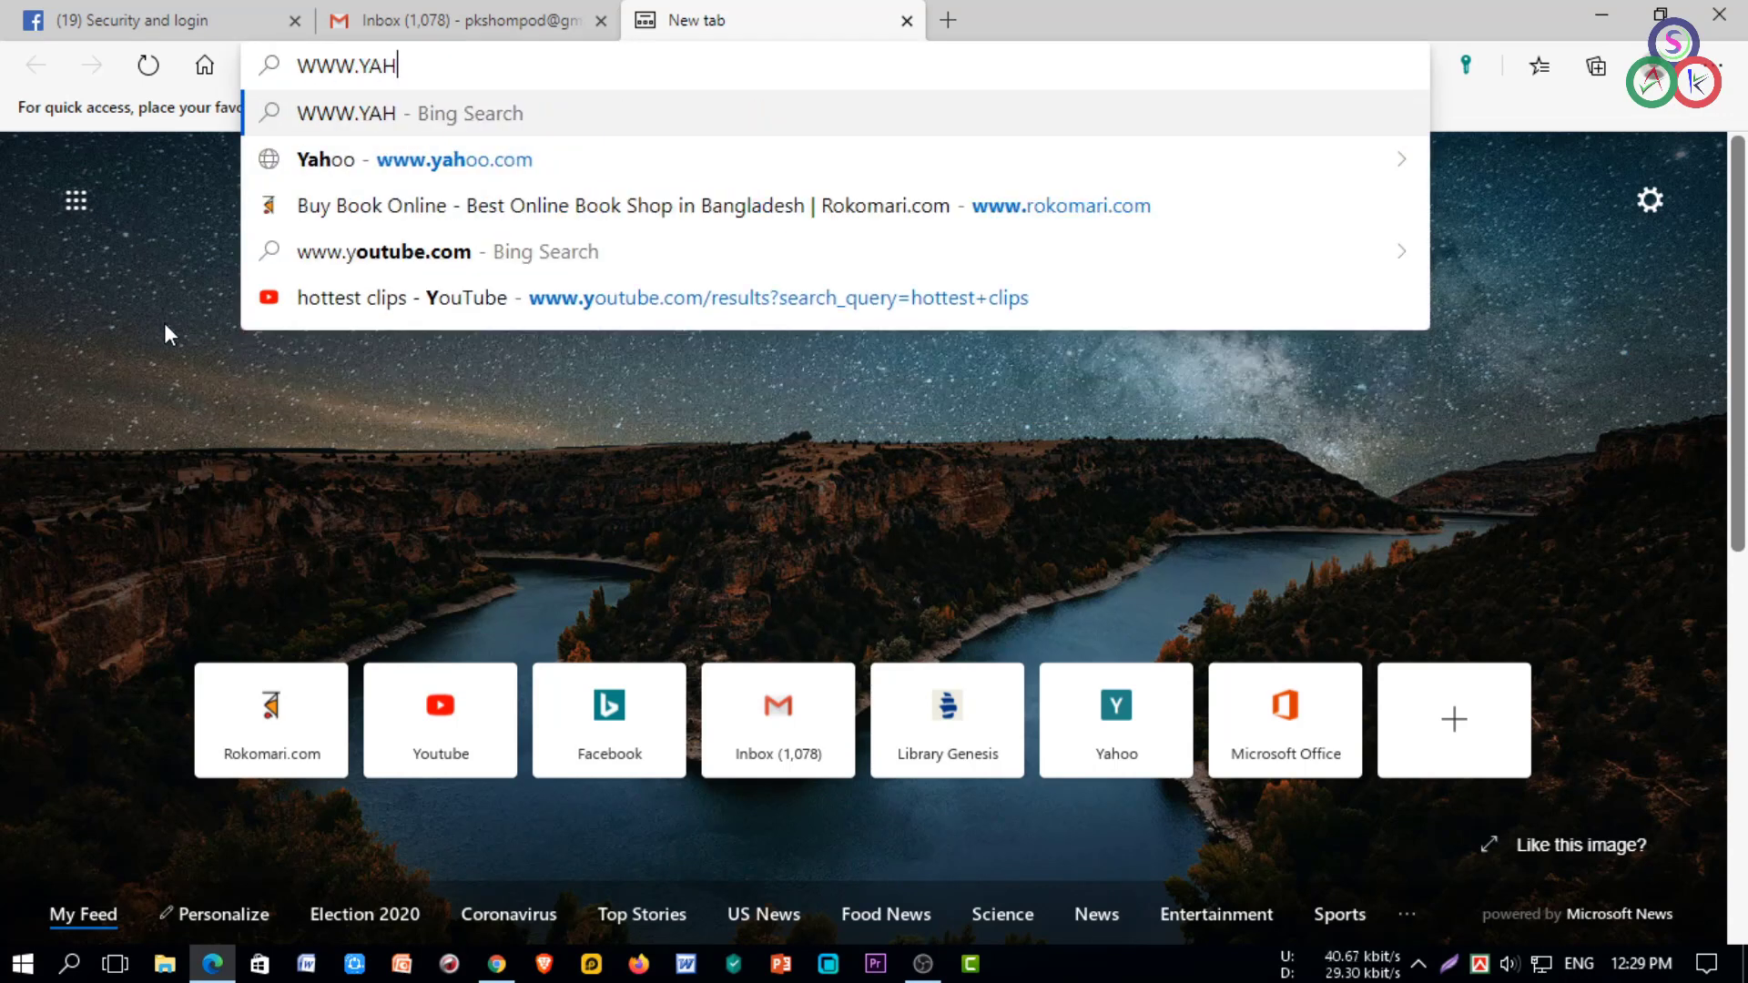
{"action": "type", "text": "OO.COM"}
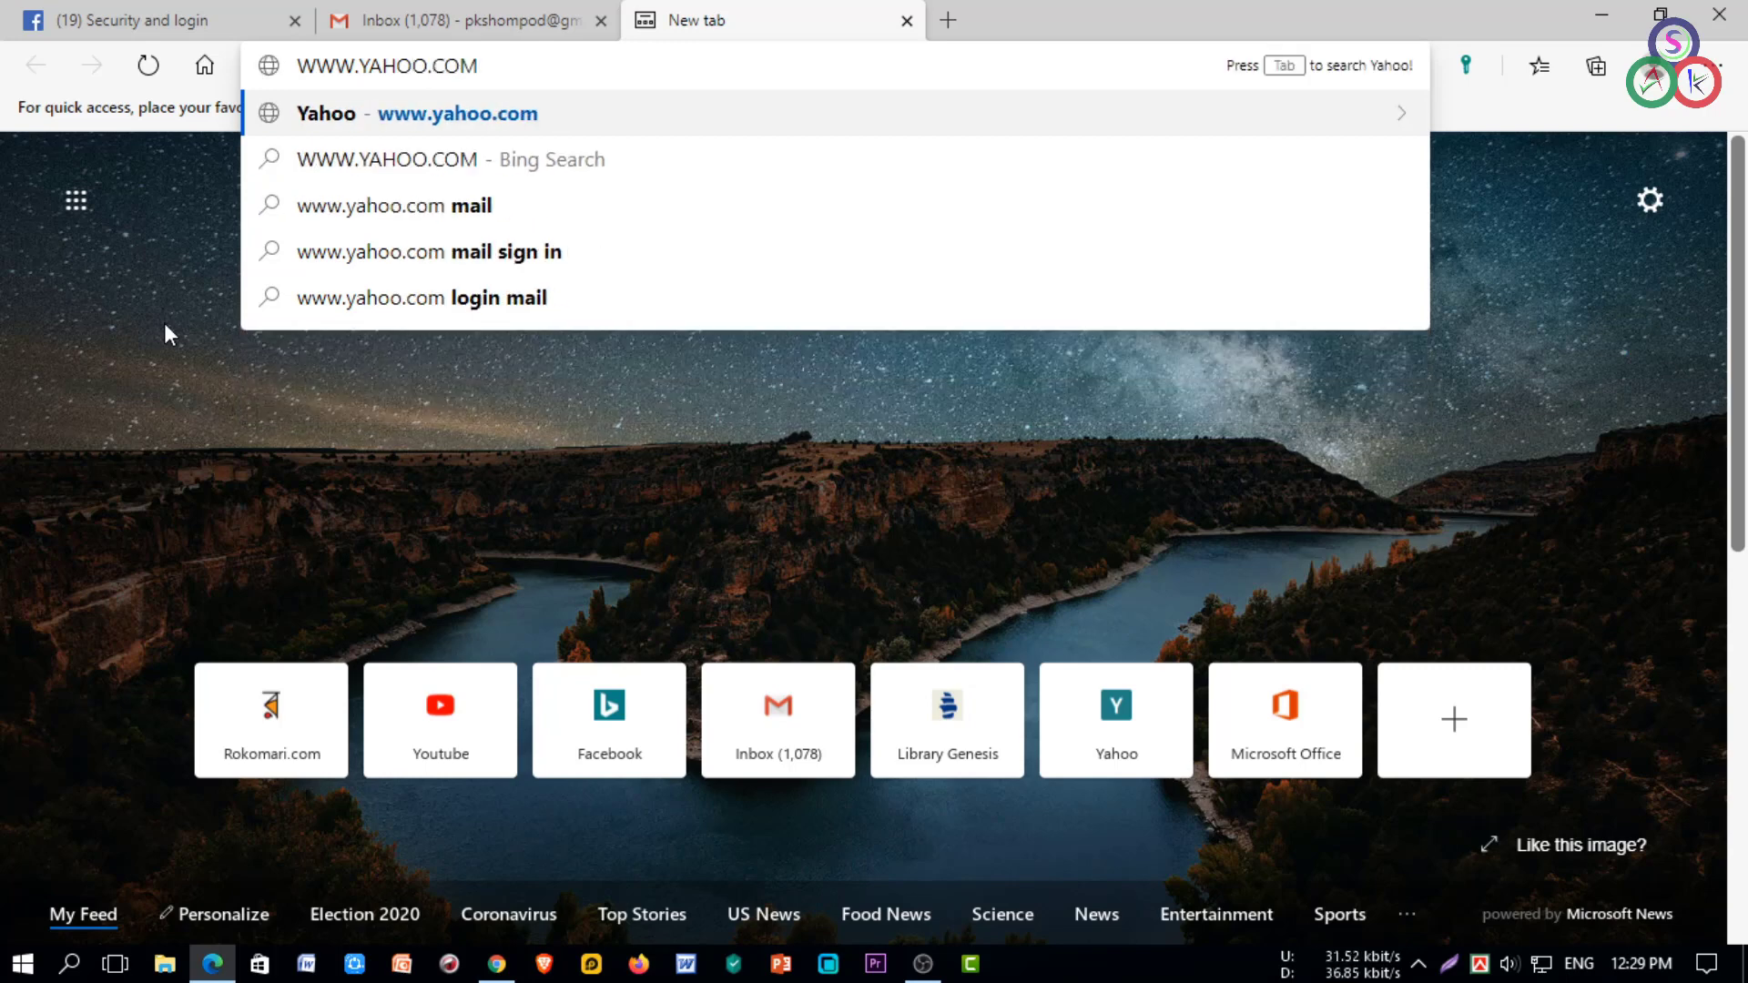
{"action": "key", "text": "Return"}
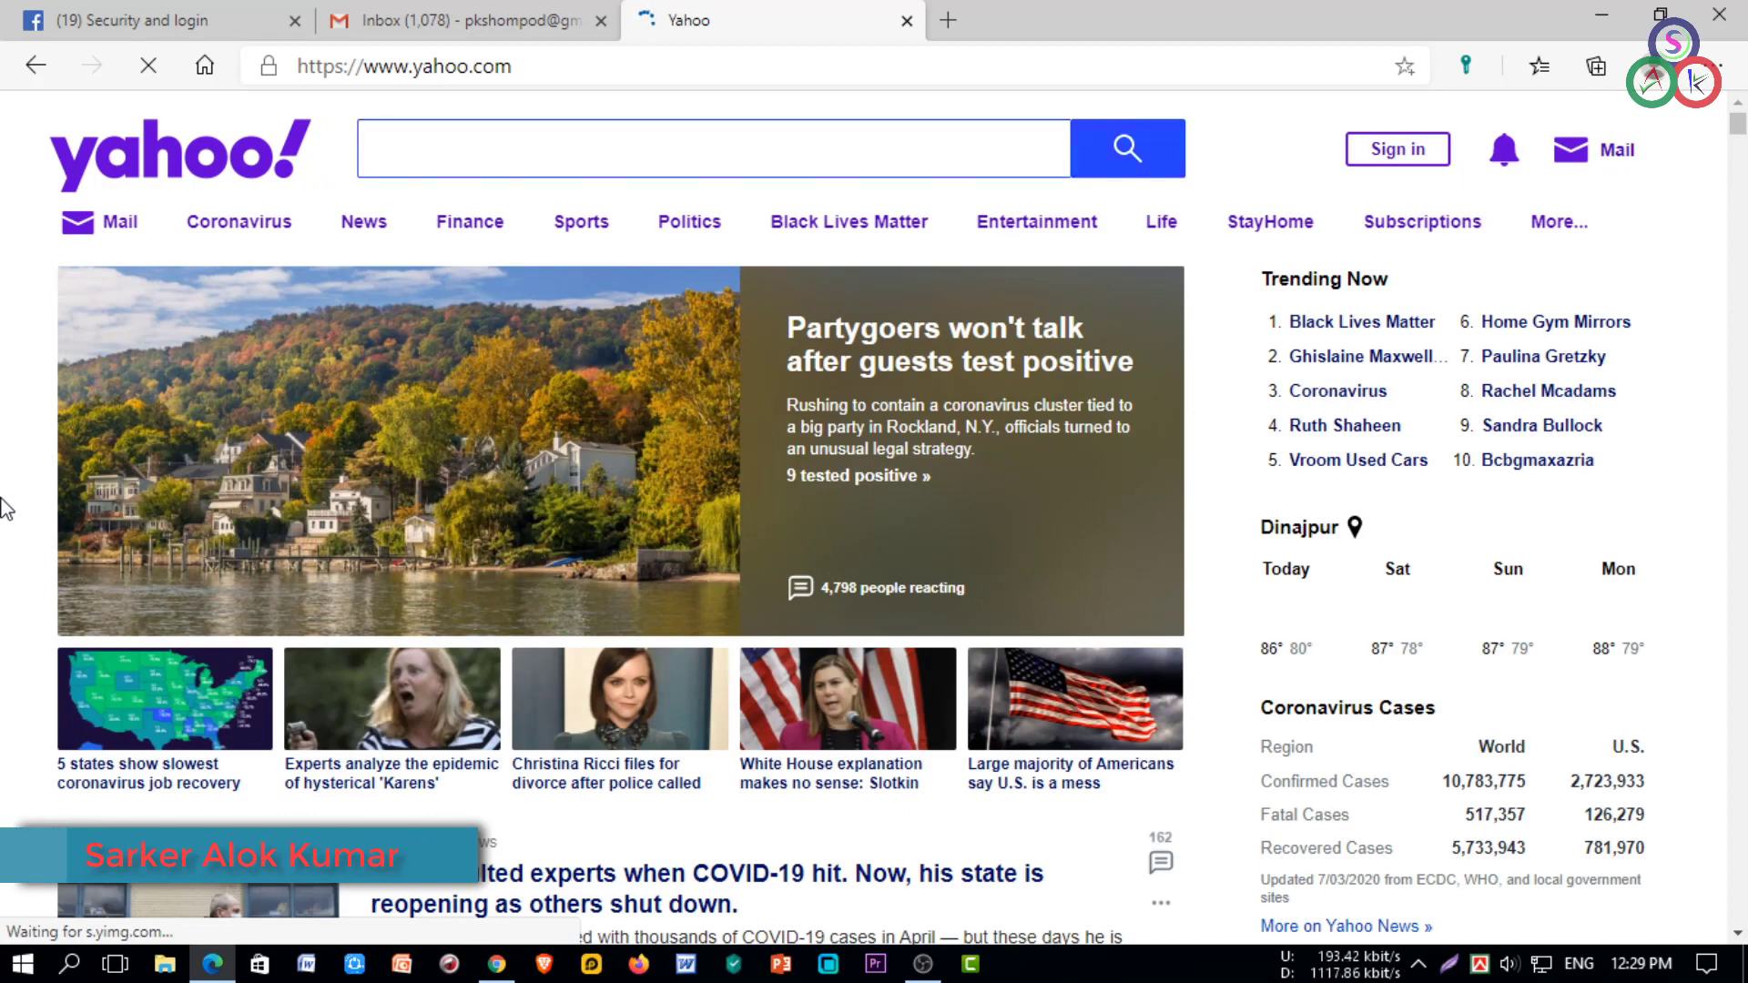
Open Yahoo Mail and choose Create an account on the sign-in page
{"action": "left_click", "coordinate": [1626, 164]}
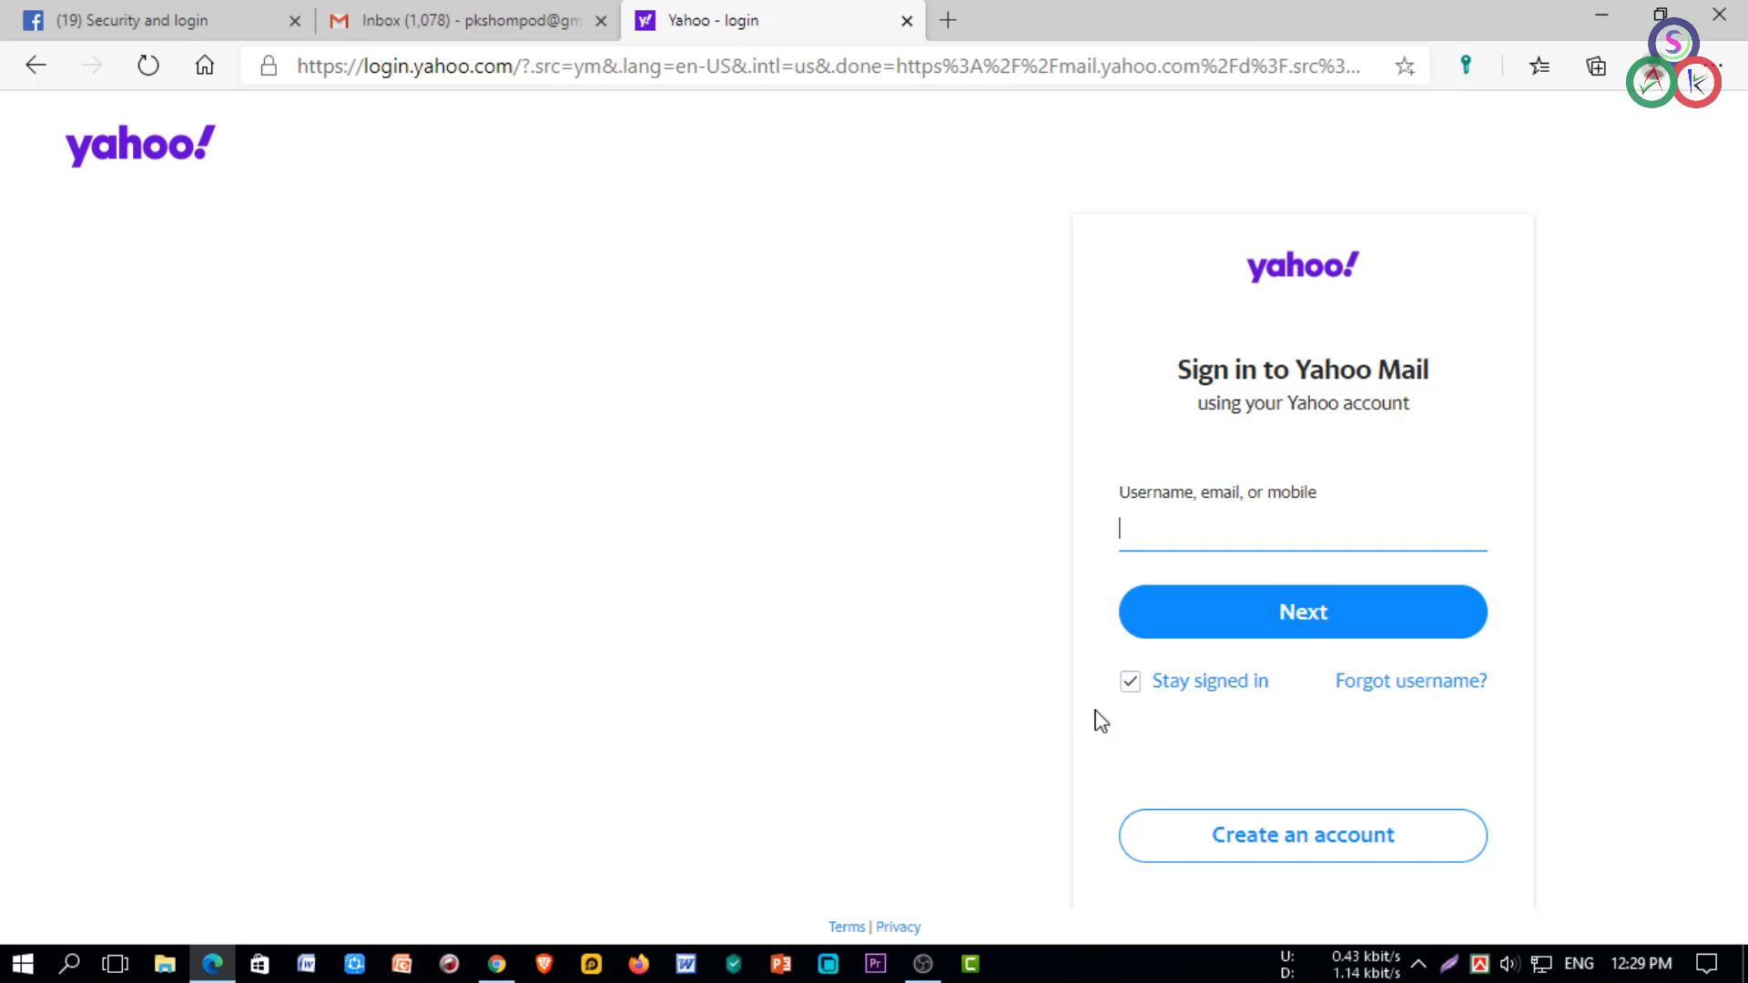
{"action": "left_click", "coordinate": [1324, 847]}
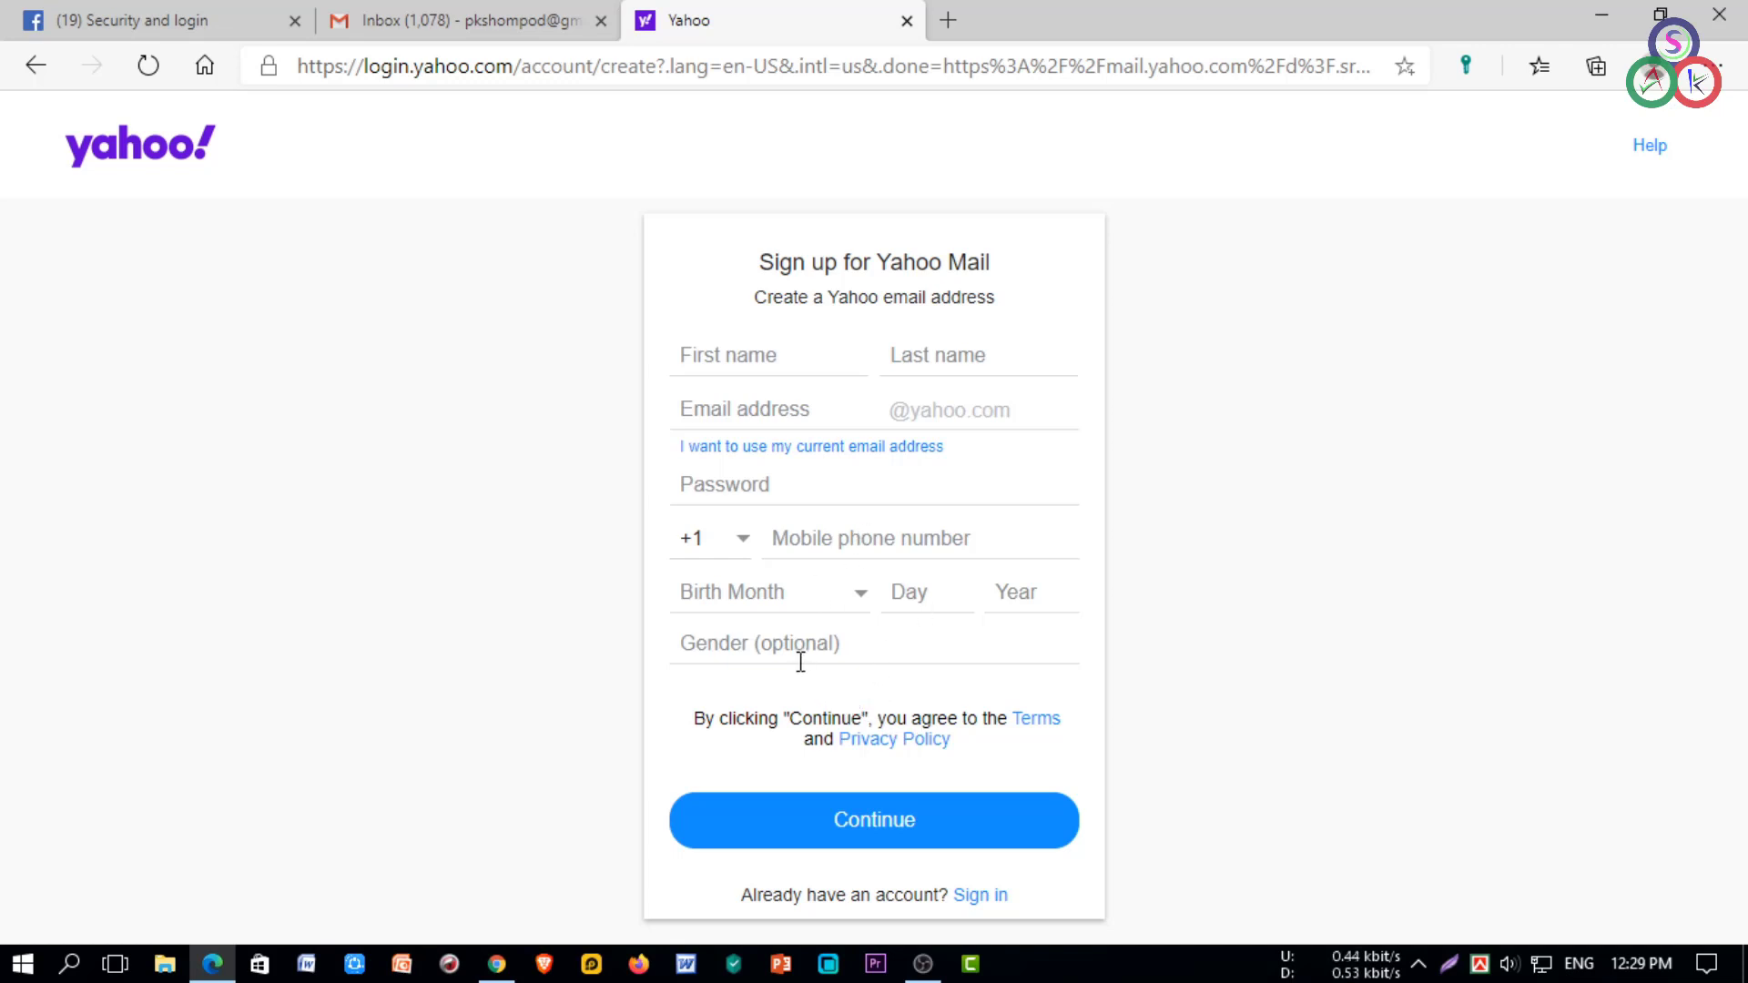
Enter the account holder's first name and last name on the sign-up form
{"action": "left_click", "coordinate": [773, 355]}
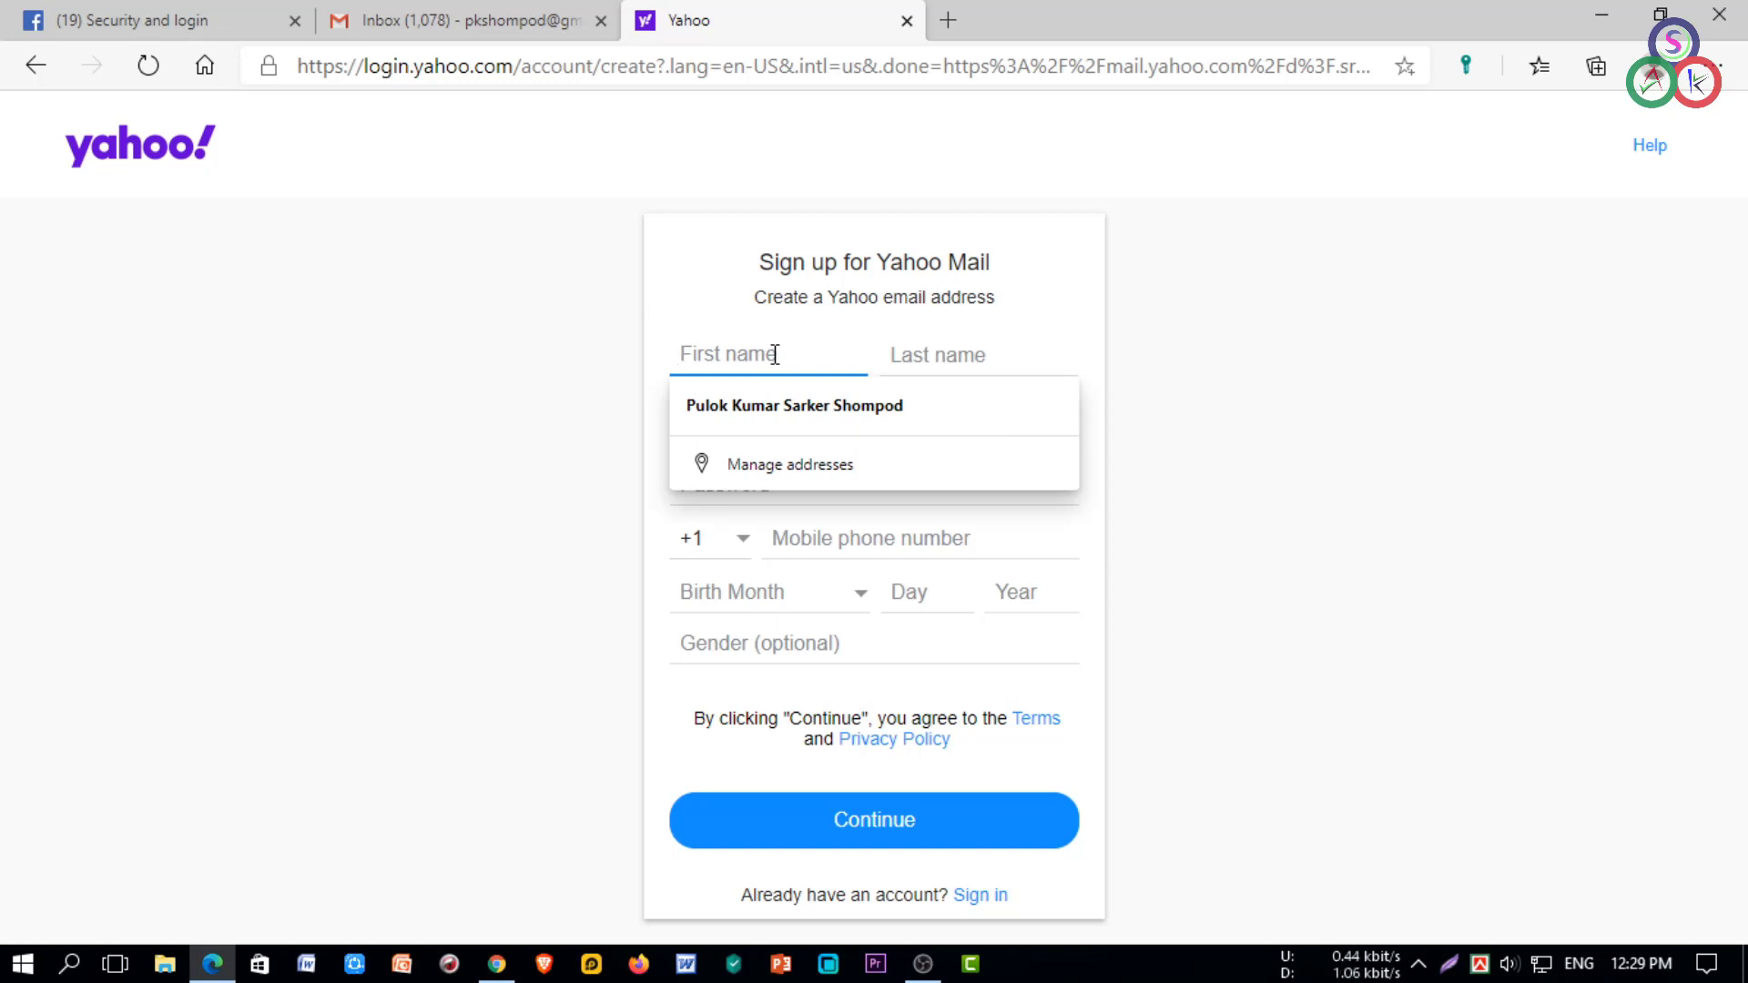
{"action": "type", "text": "p"}
{"action": "key", "text": "BackSpace"}
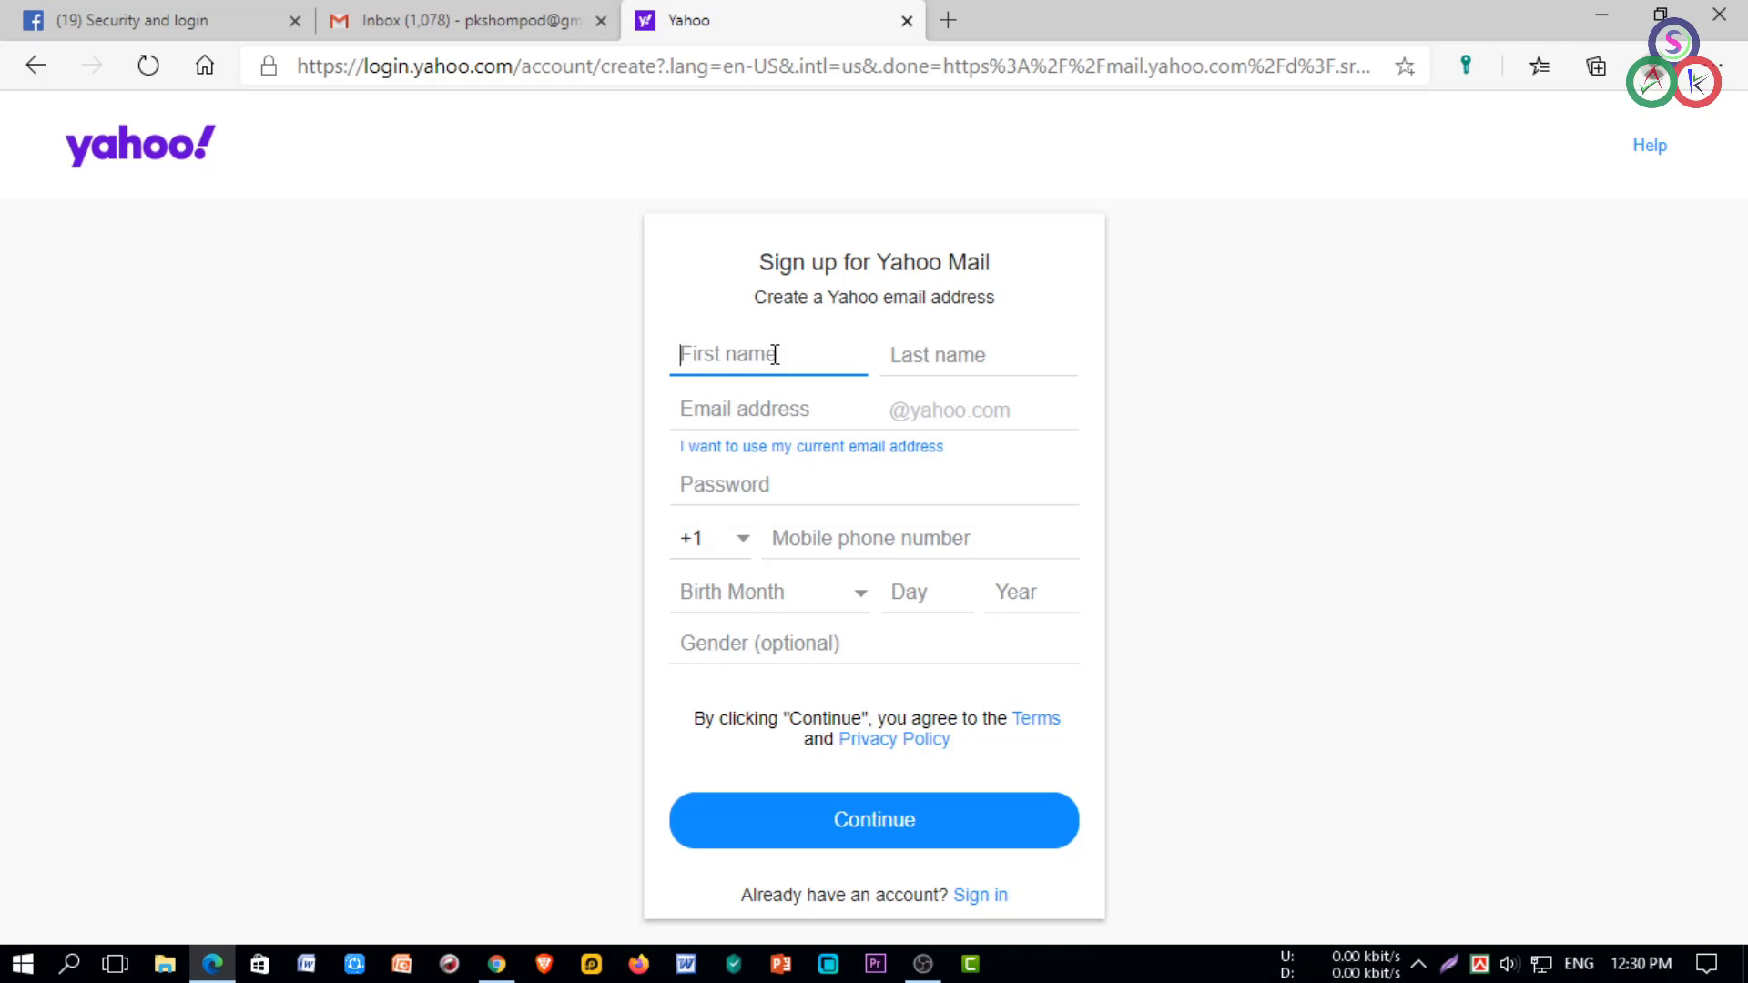
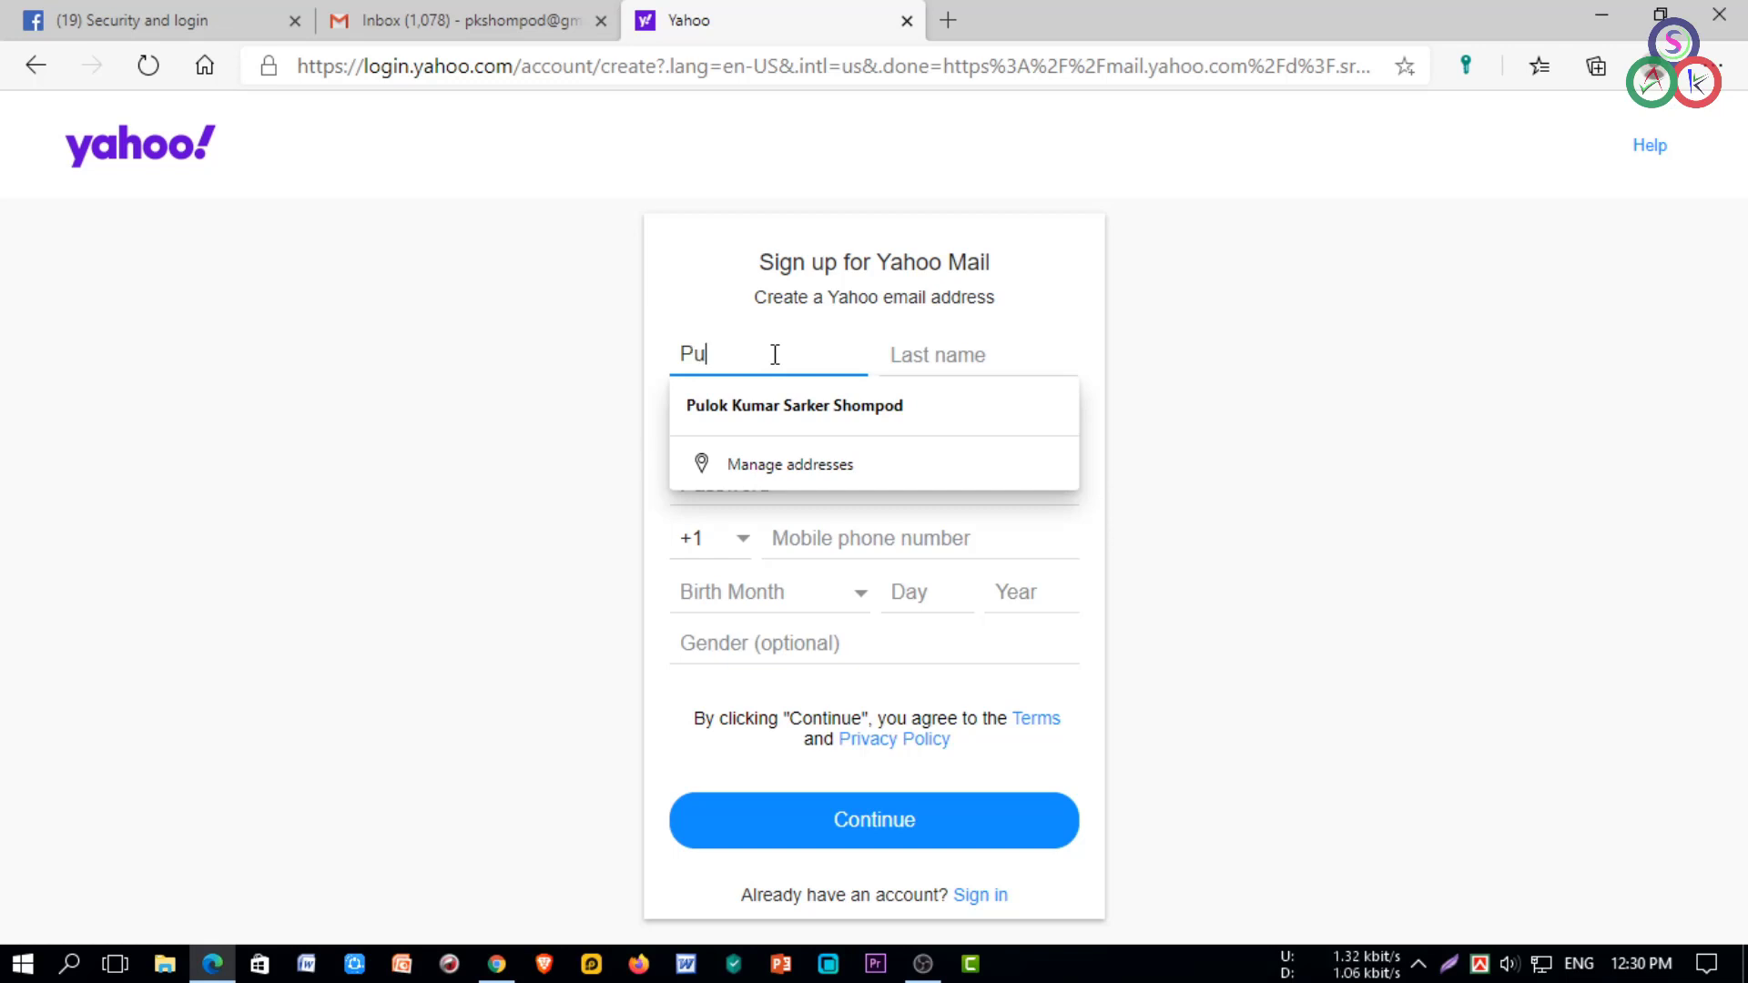
{"action": "key", "text": "Tab"}
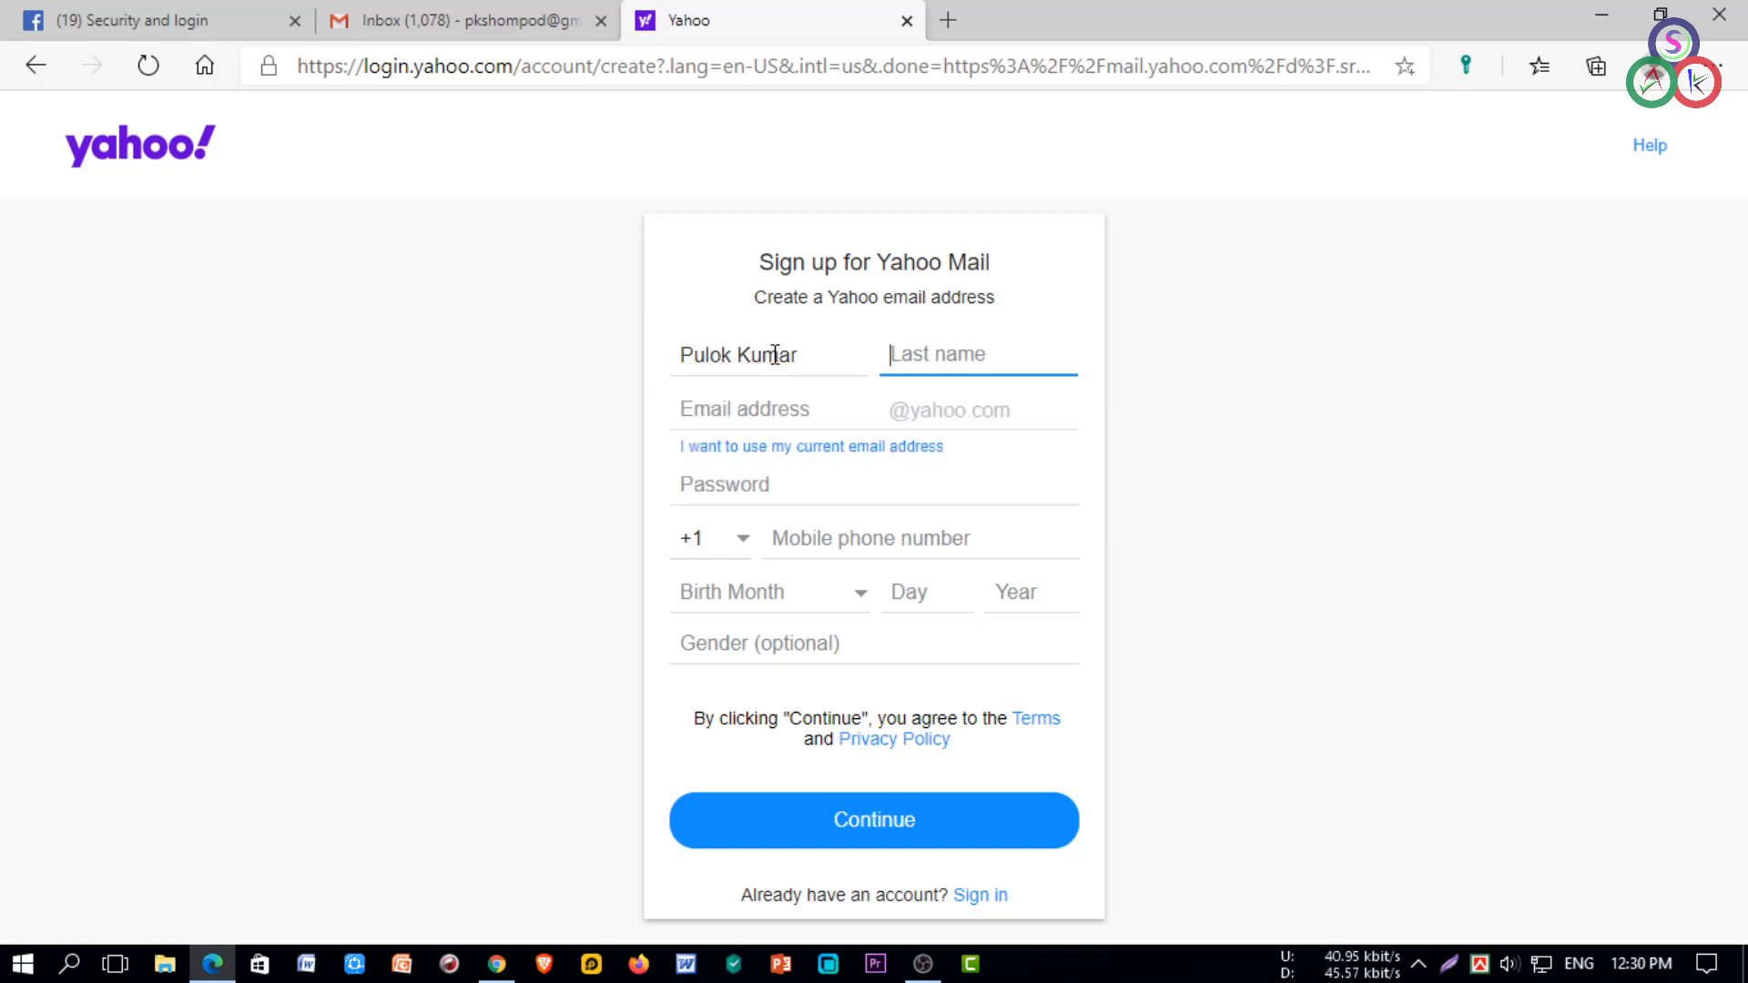
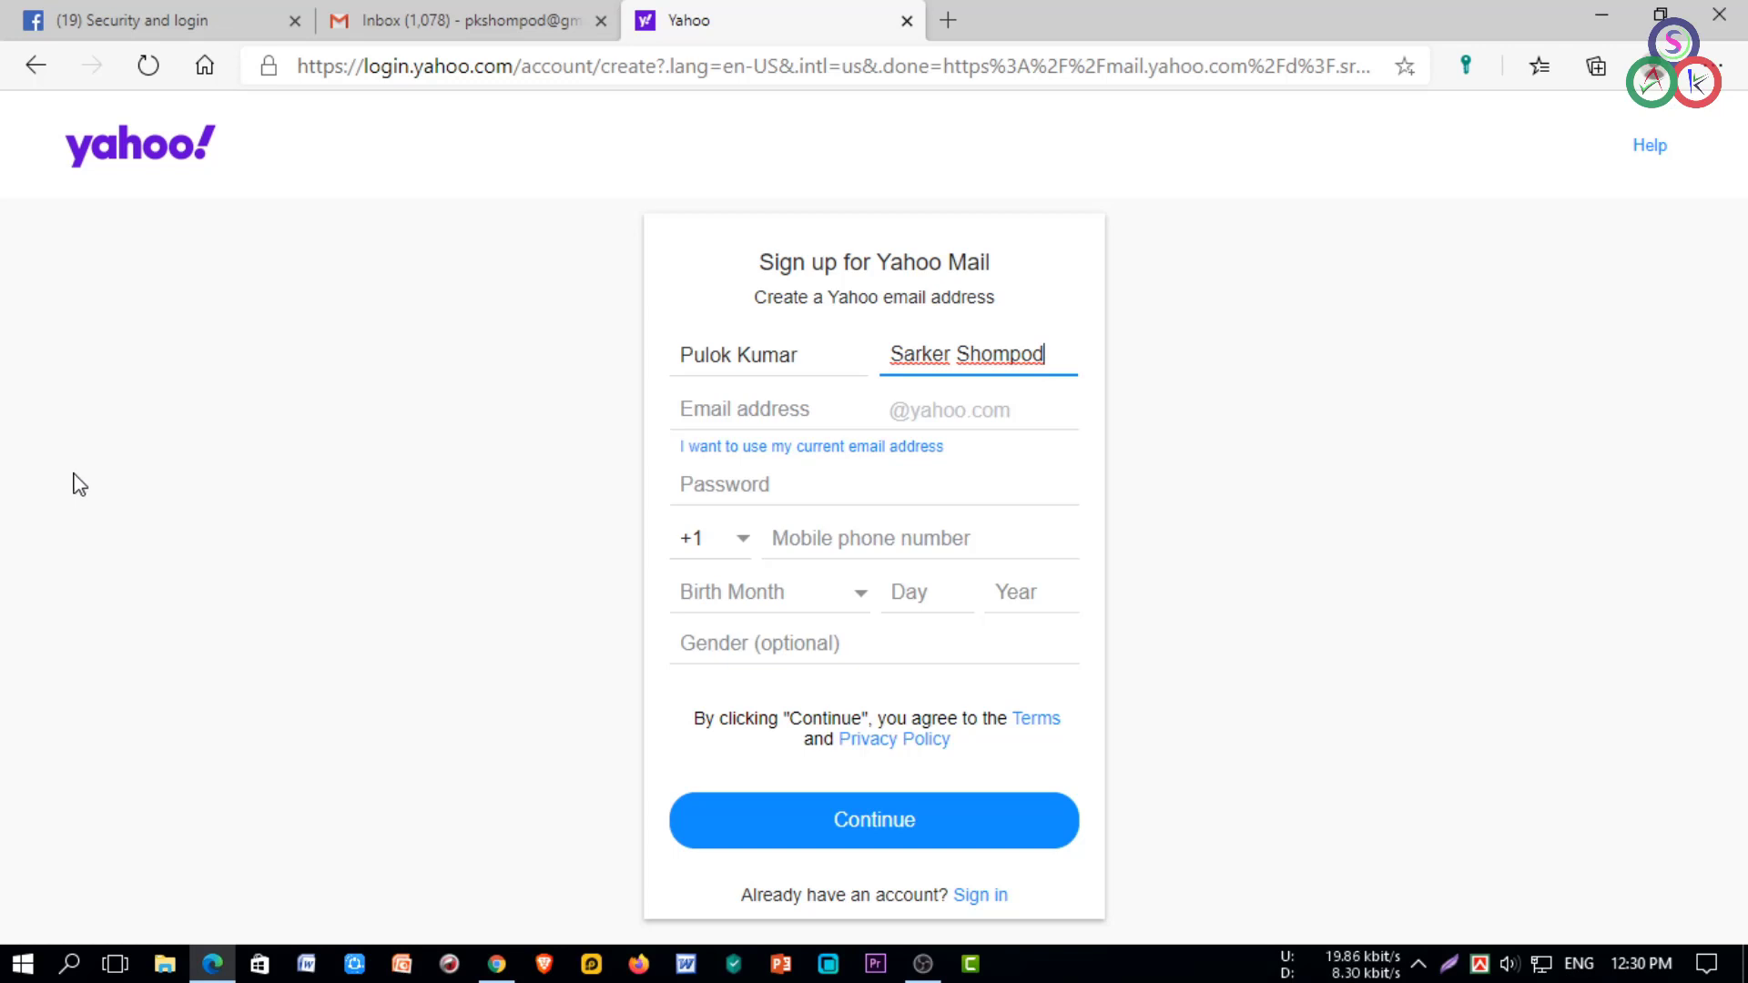
Choose a username for the new Yahoo email address
{"action": "left_click", "coordinate": [792, 409]}
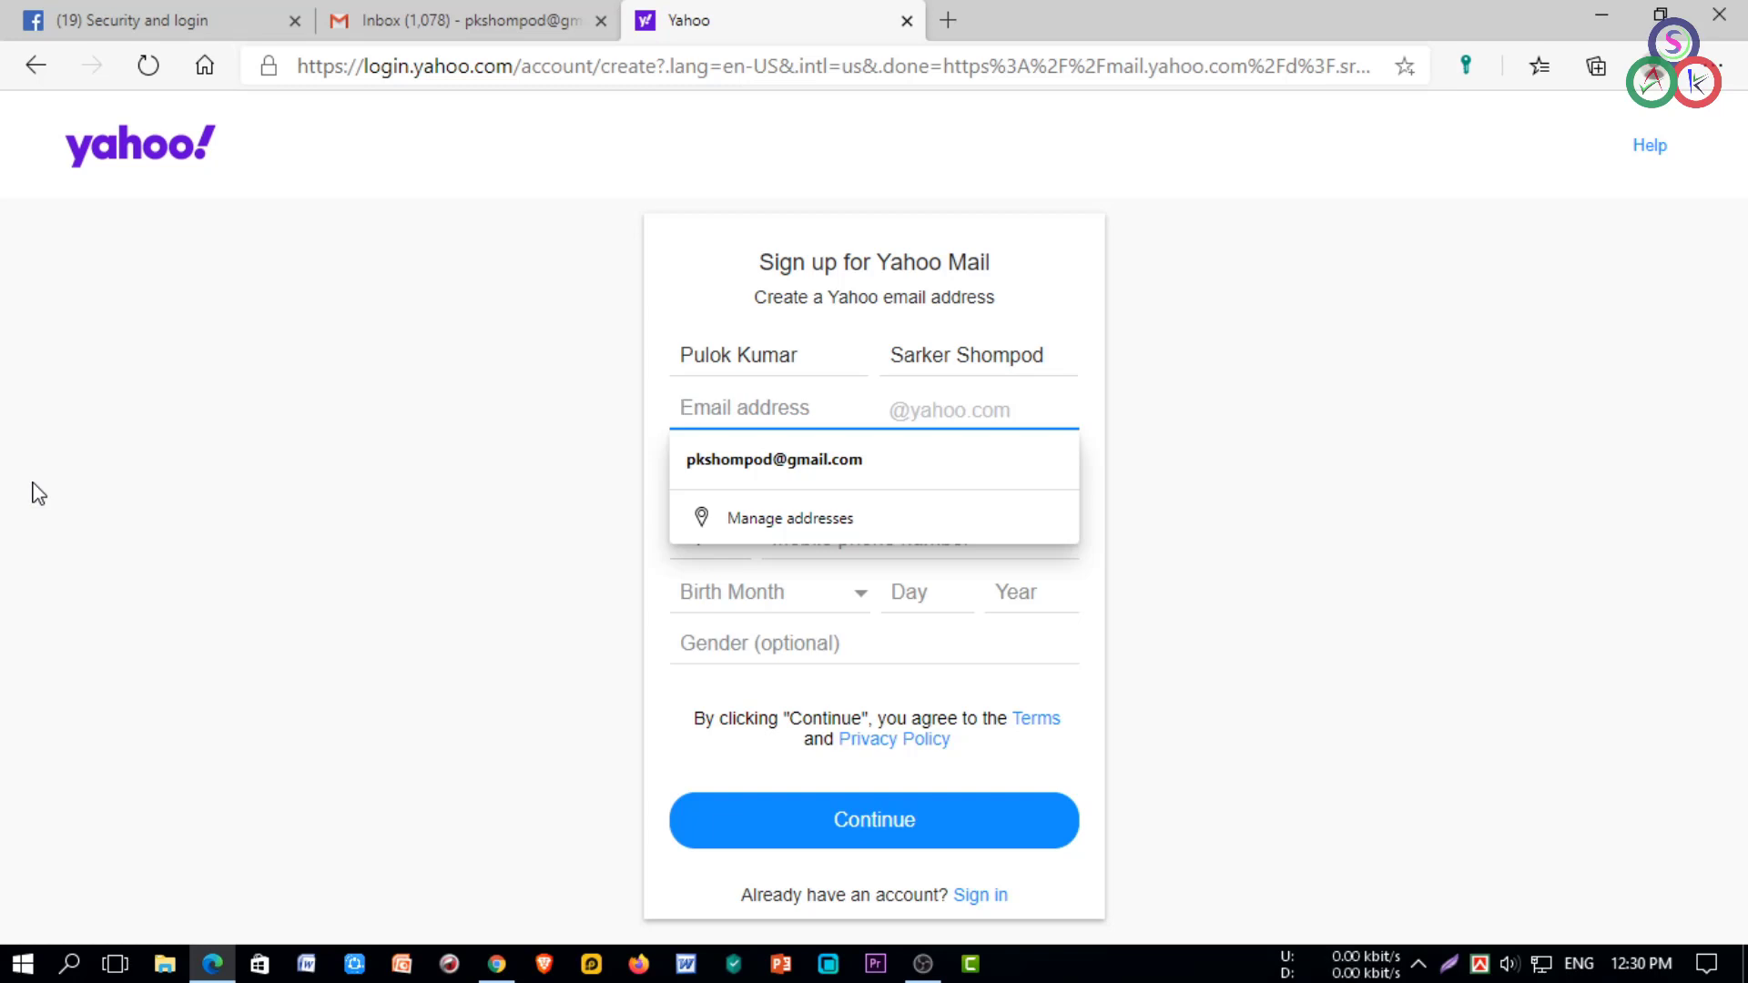
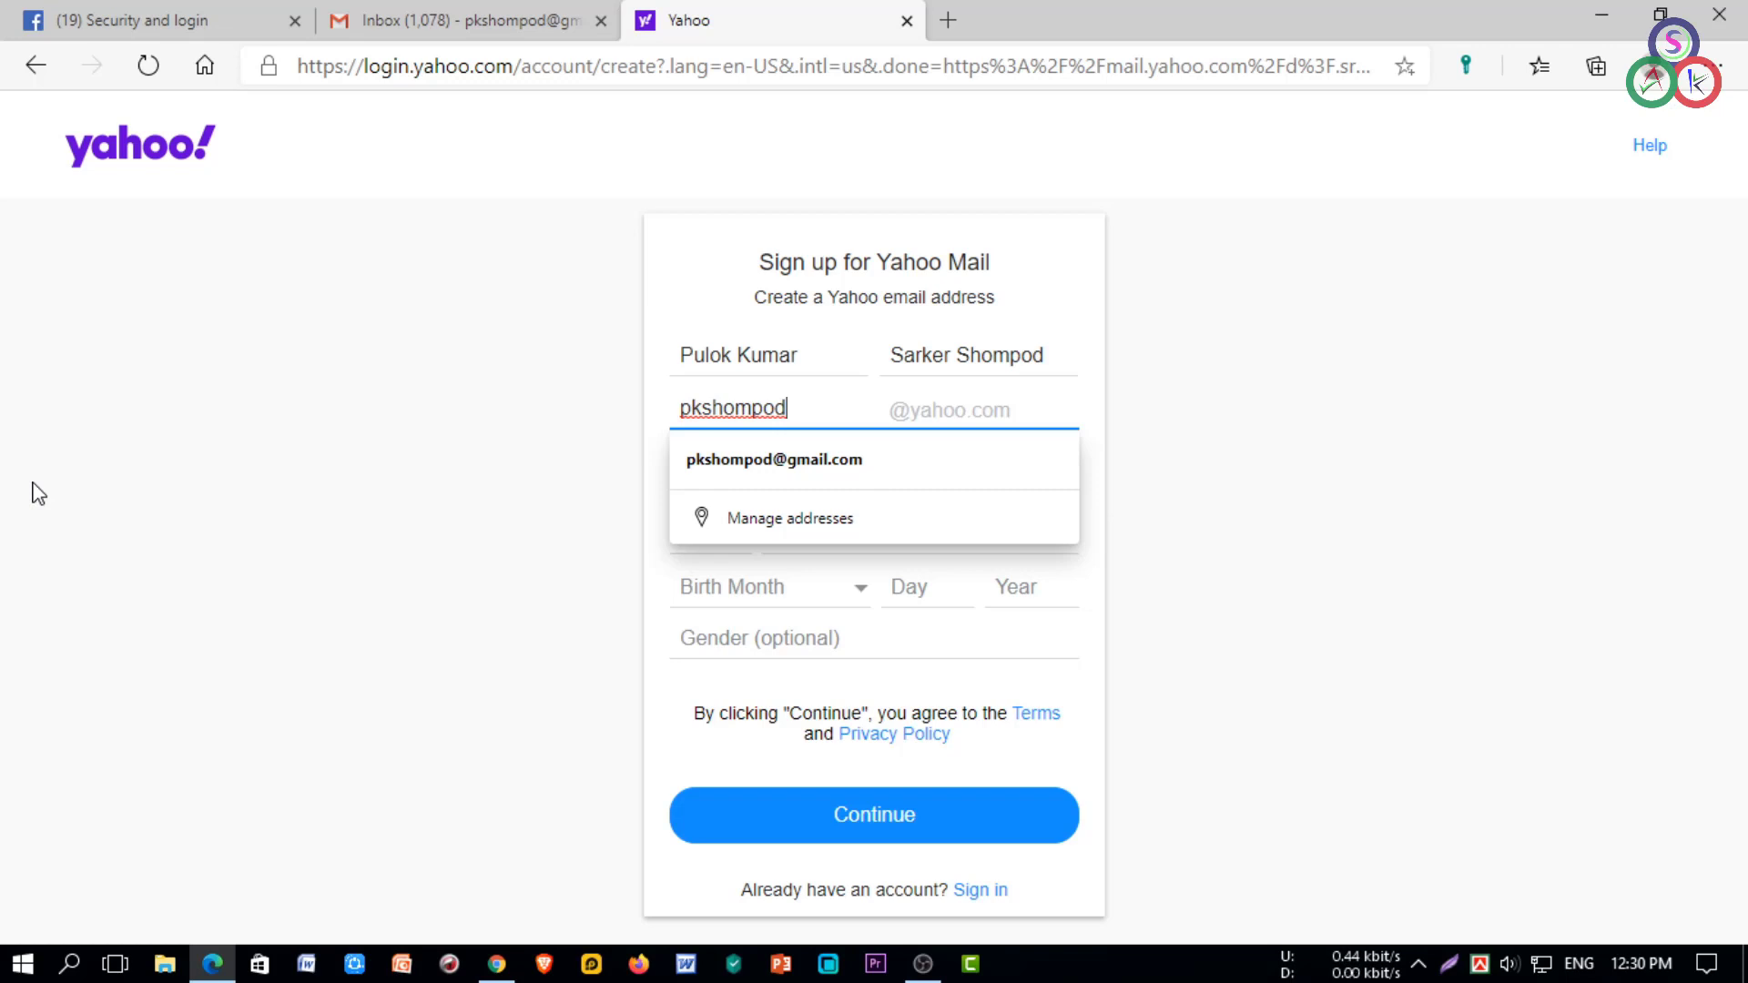
{"action": "key", "text": "Tab"}
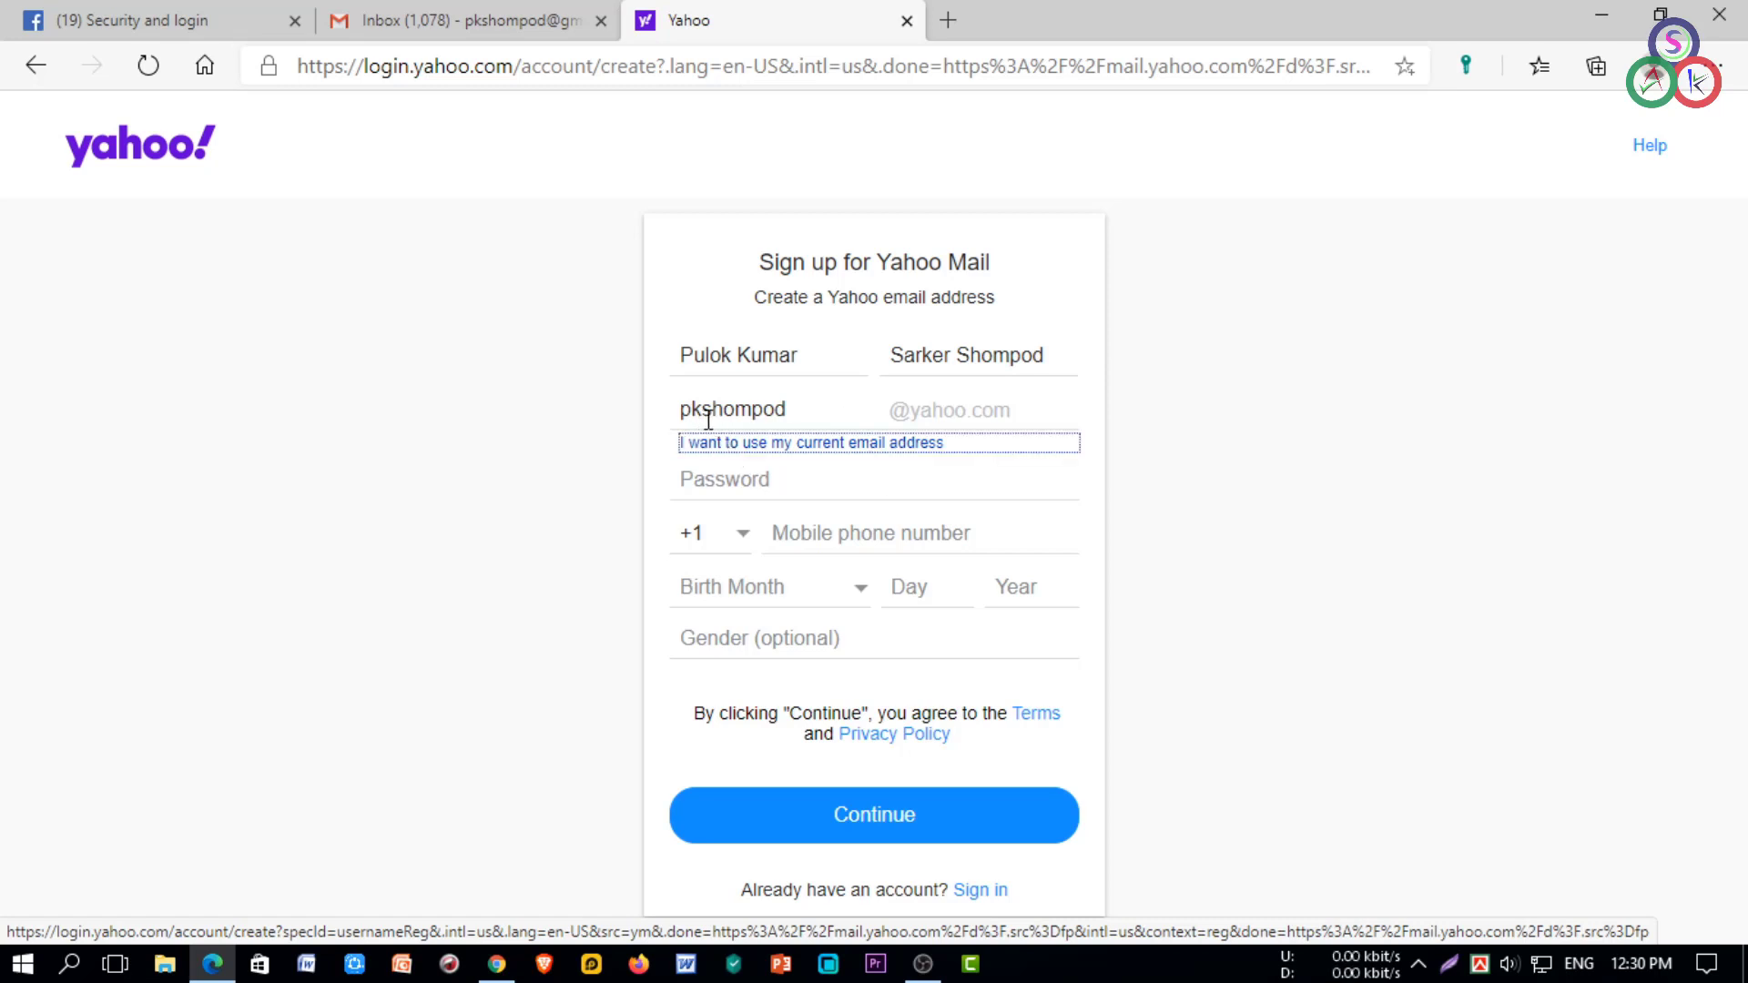
{"action": "left_click", "coordinate": [807, 484]}
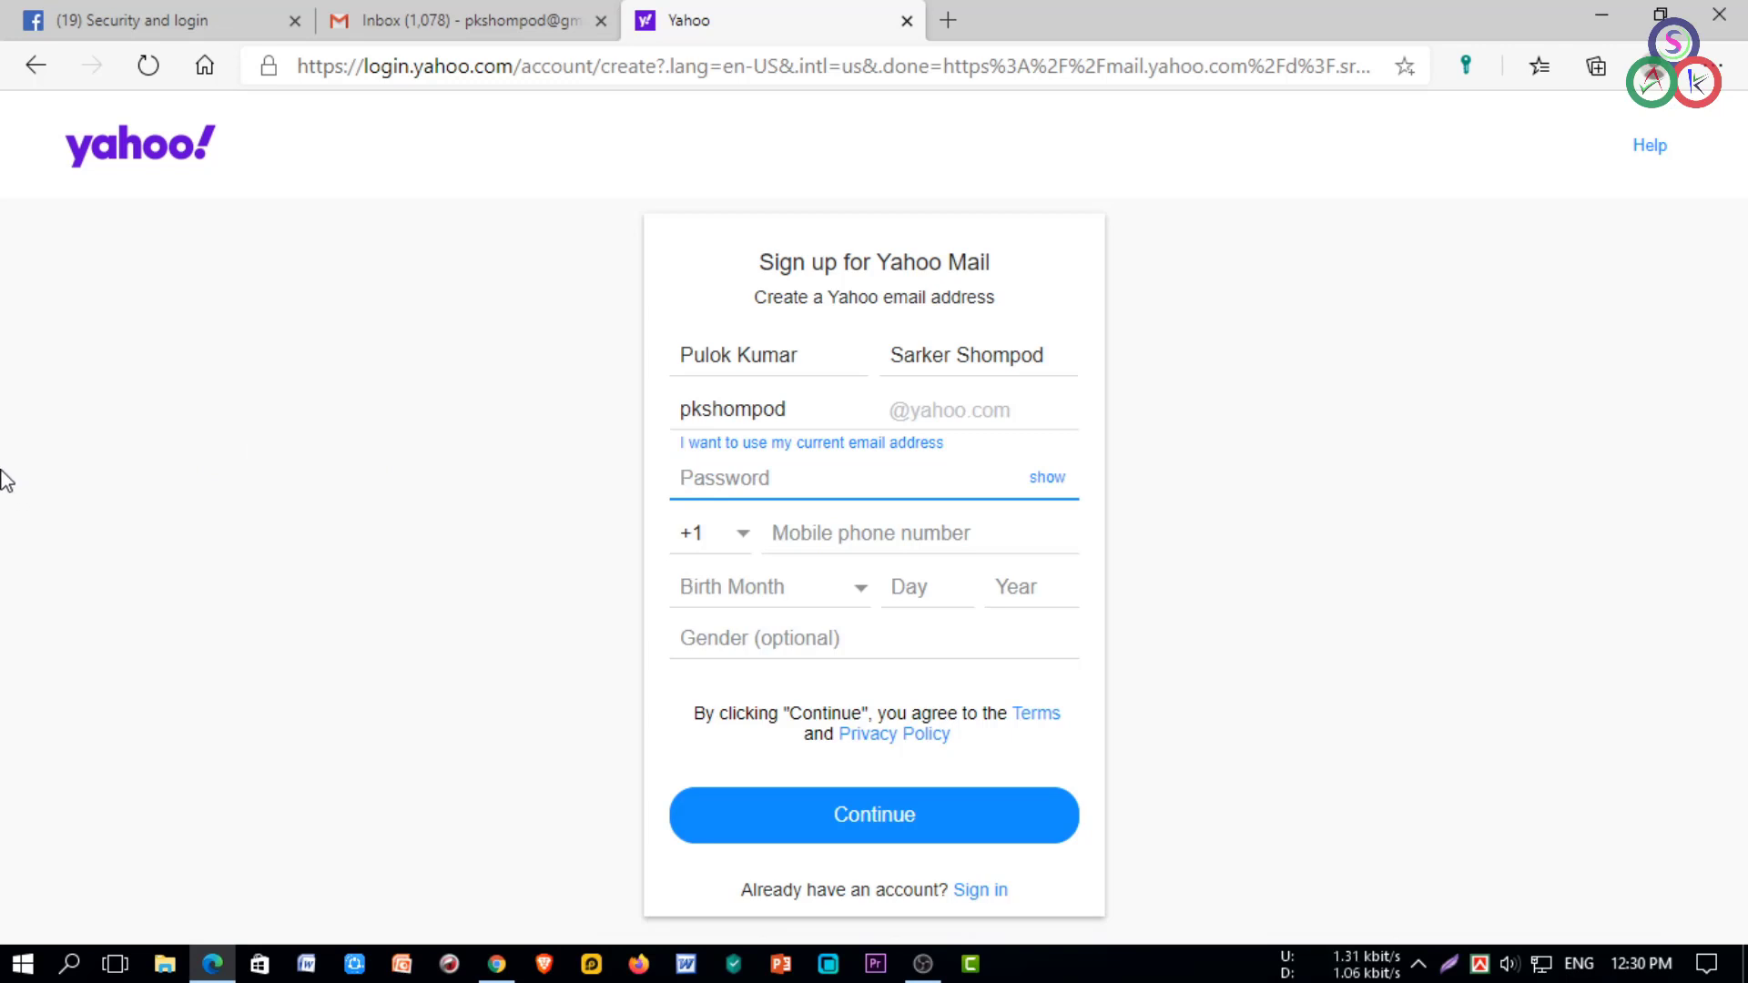
Paste the password, set the country code to Bangladesh (+880), and begin the mobile number
{"action": "key", "text": "ctrl+v"}
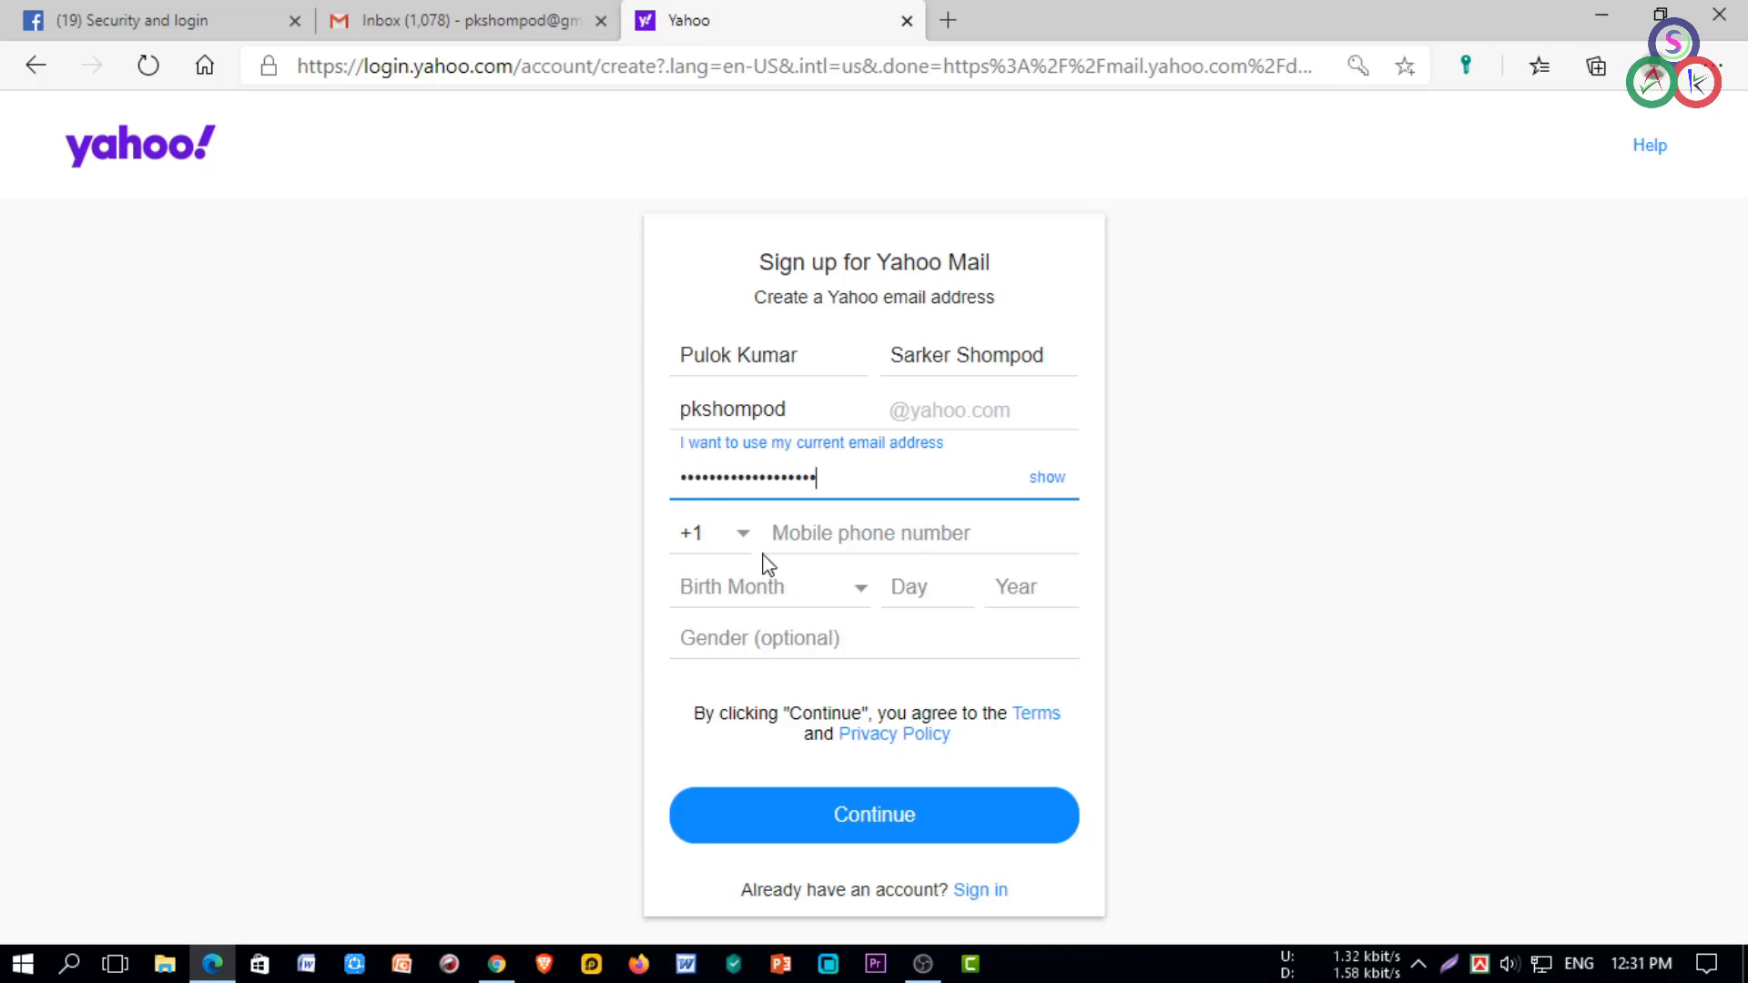
{"action": "left_click", "coordinate": [740, 535]}
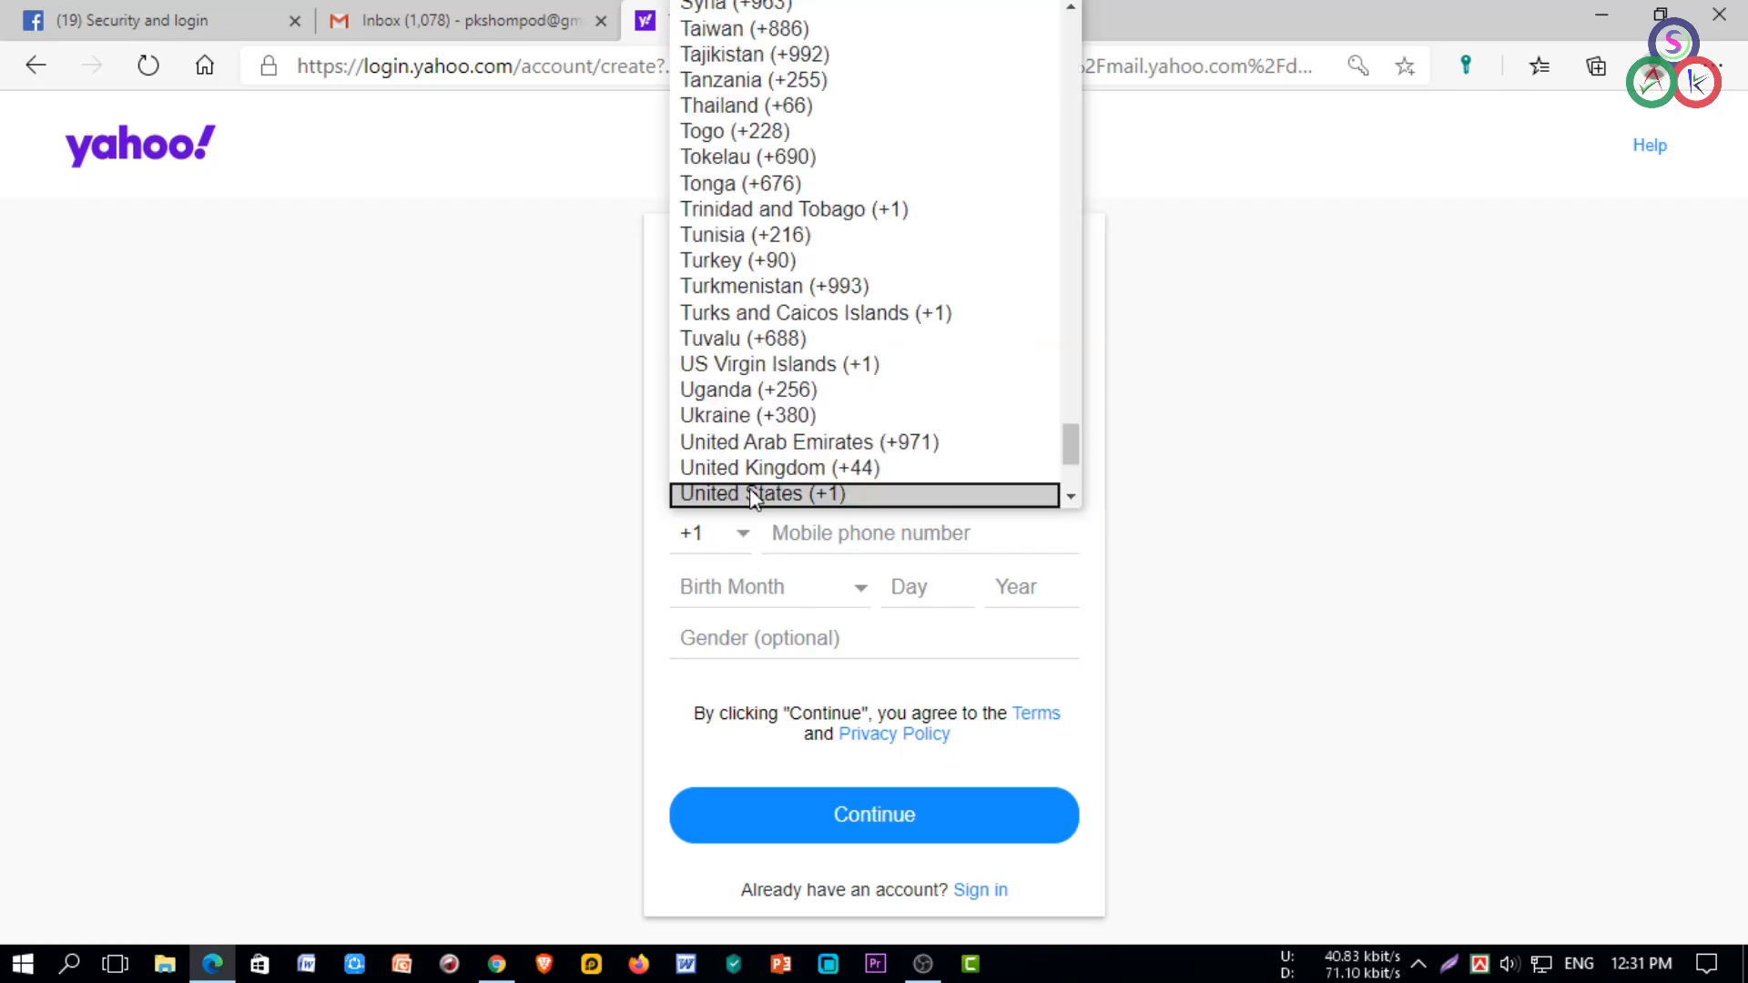
{"action": "scroll", "coordinate": [847, 343], "scroll_direction": "up", "scroll_amount": 20}
{"action": "scroll", "coordinate": [848, 340], "scroll_direction": "up", "scroll_amount": 20}
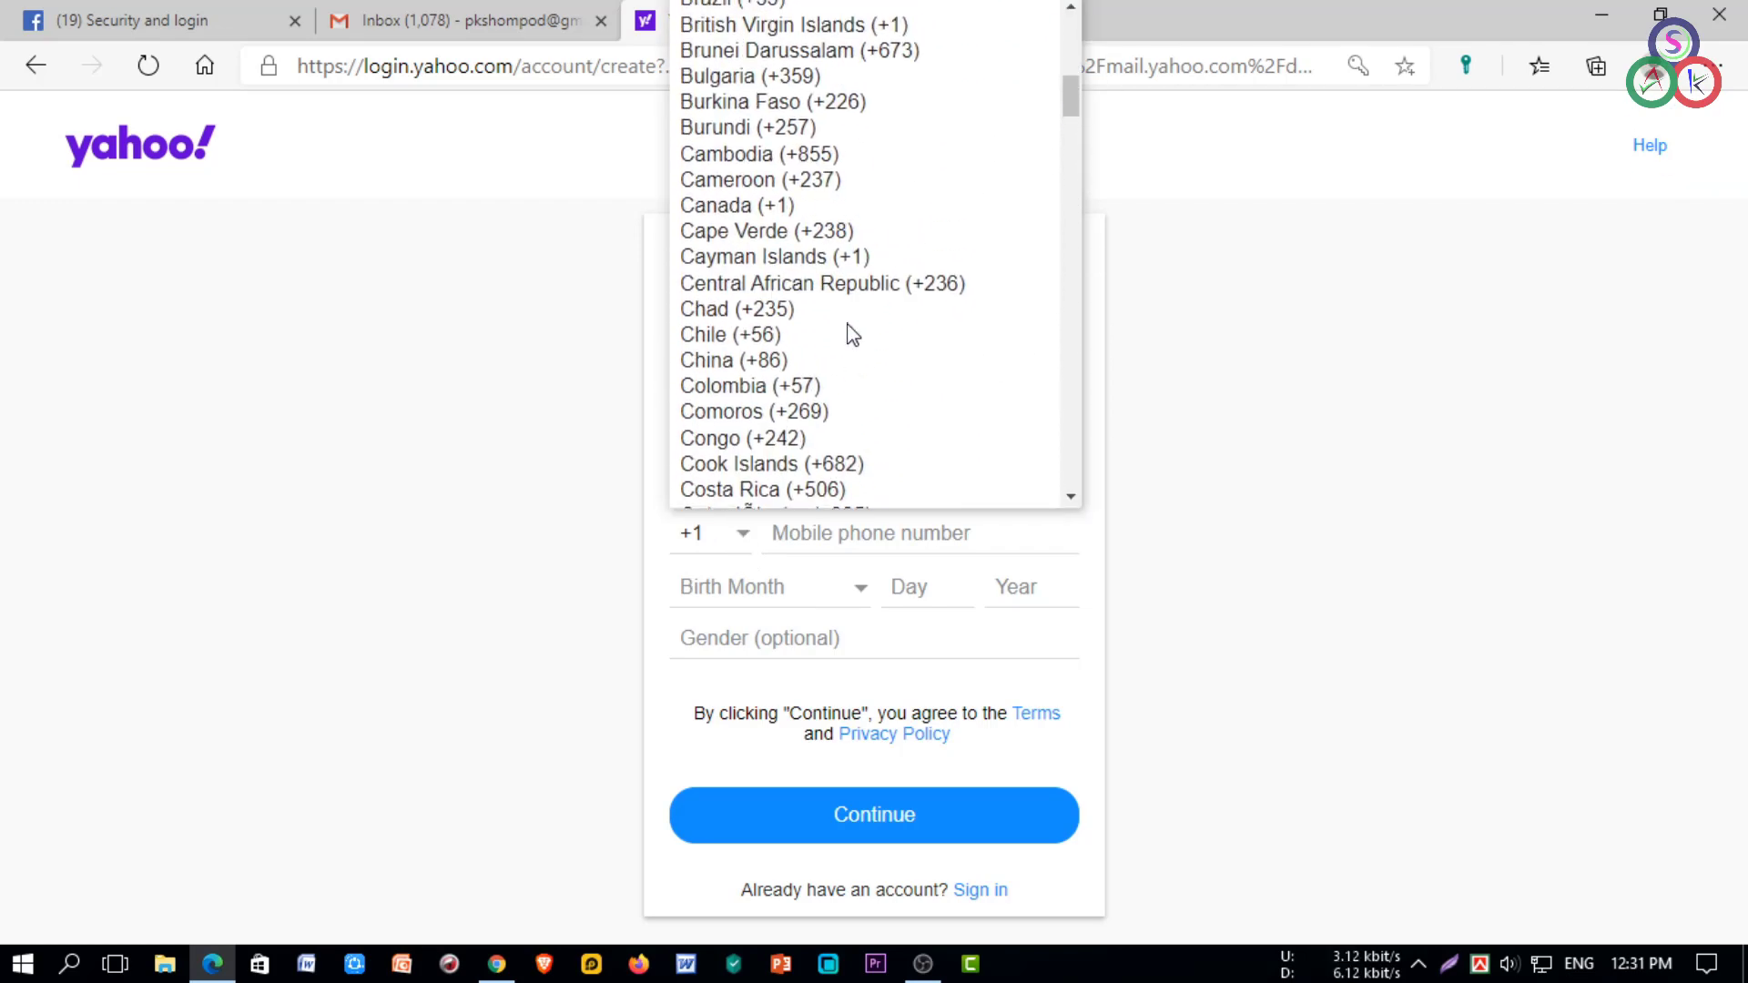
{"action": "scroll", "coordinate": [851, 334], "scroll_direction": "up", "scroll_amount": 5}
{"action": "scroll", "coordinate": [860, 332], "scroll_direction": "up", "scroll_amount": 3}
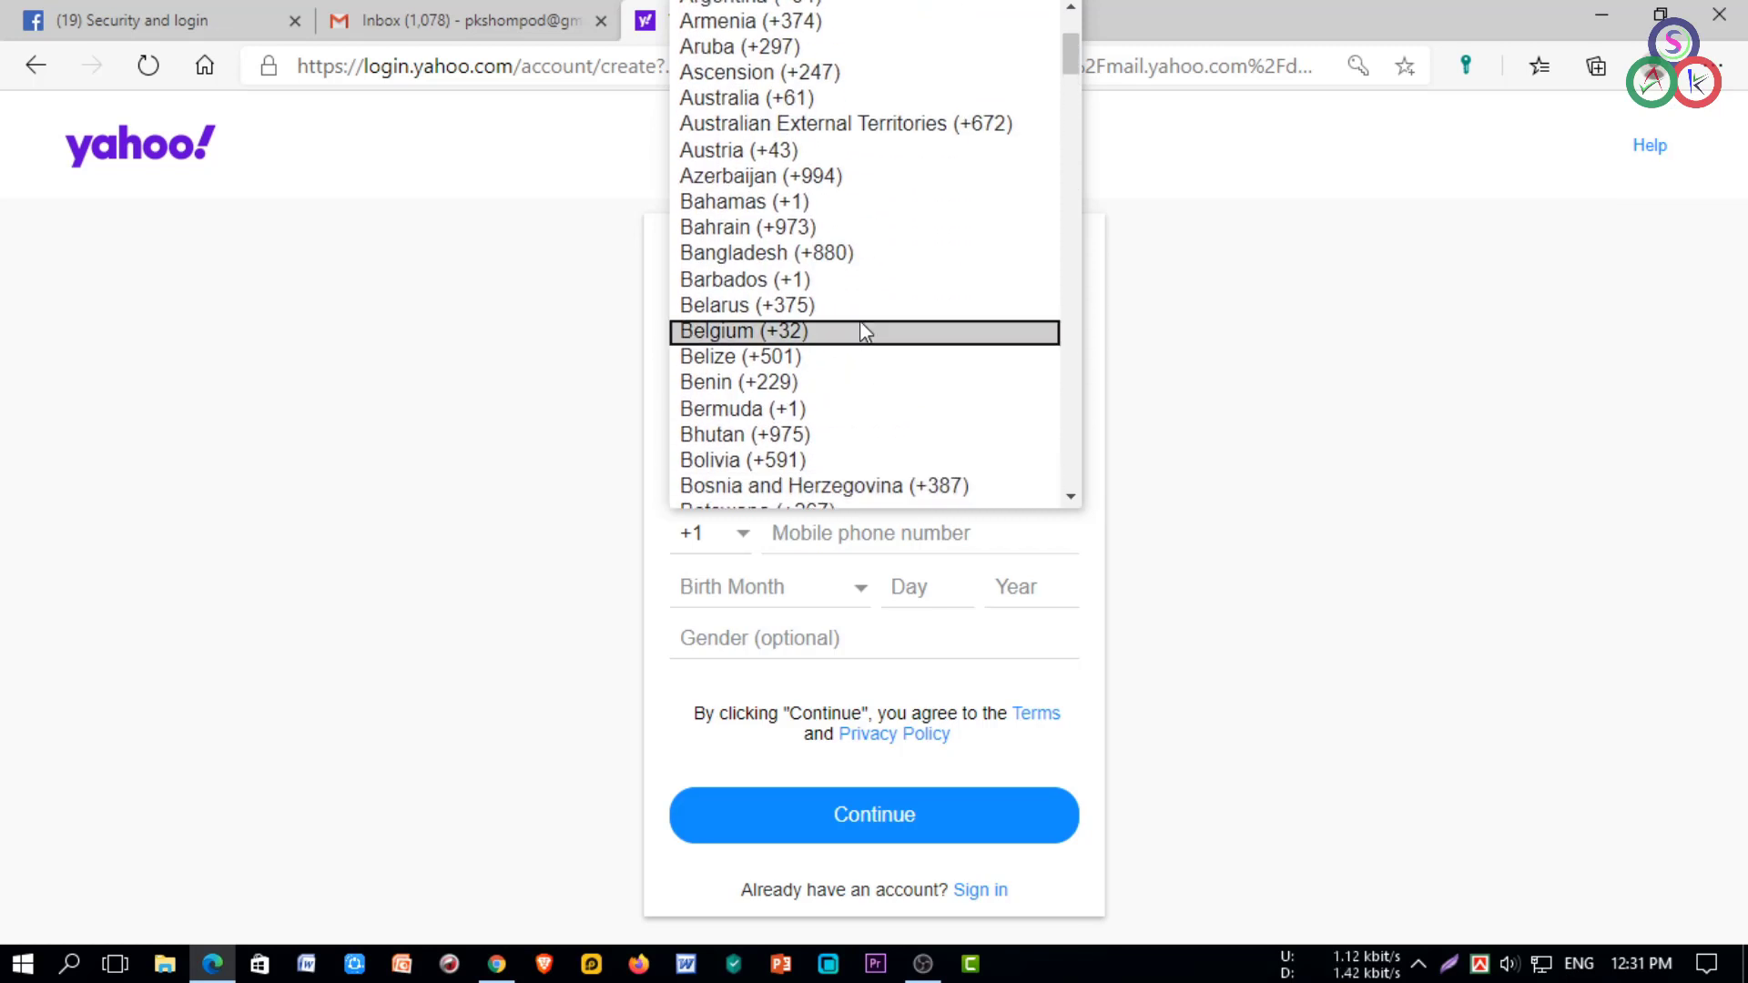
{"action": "left_click", "coordinate": [883, 262]}
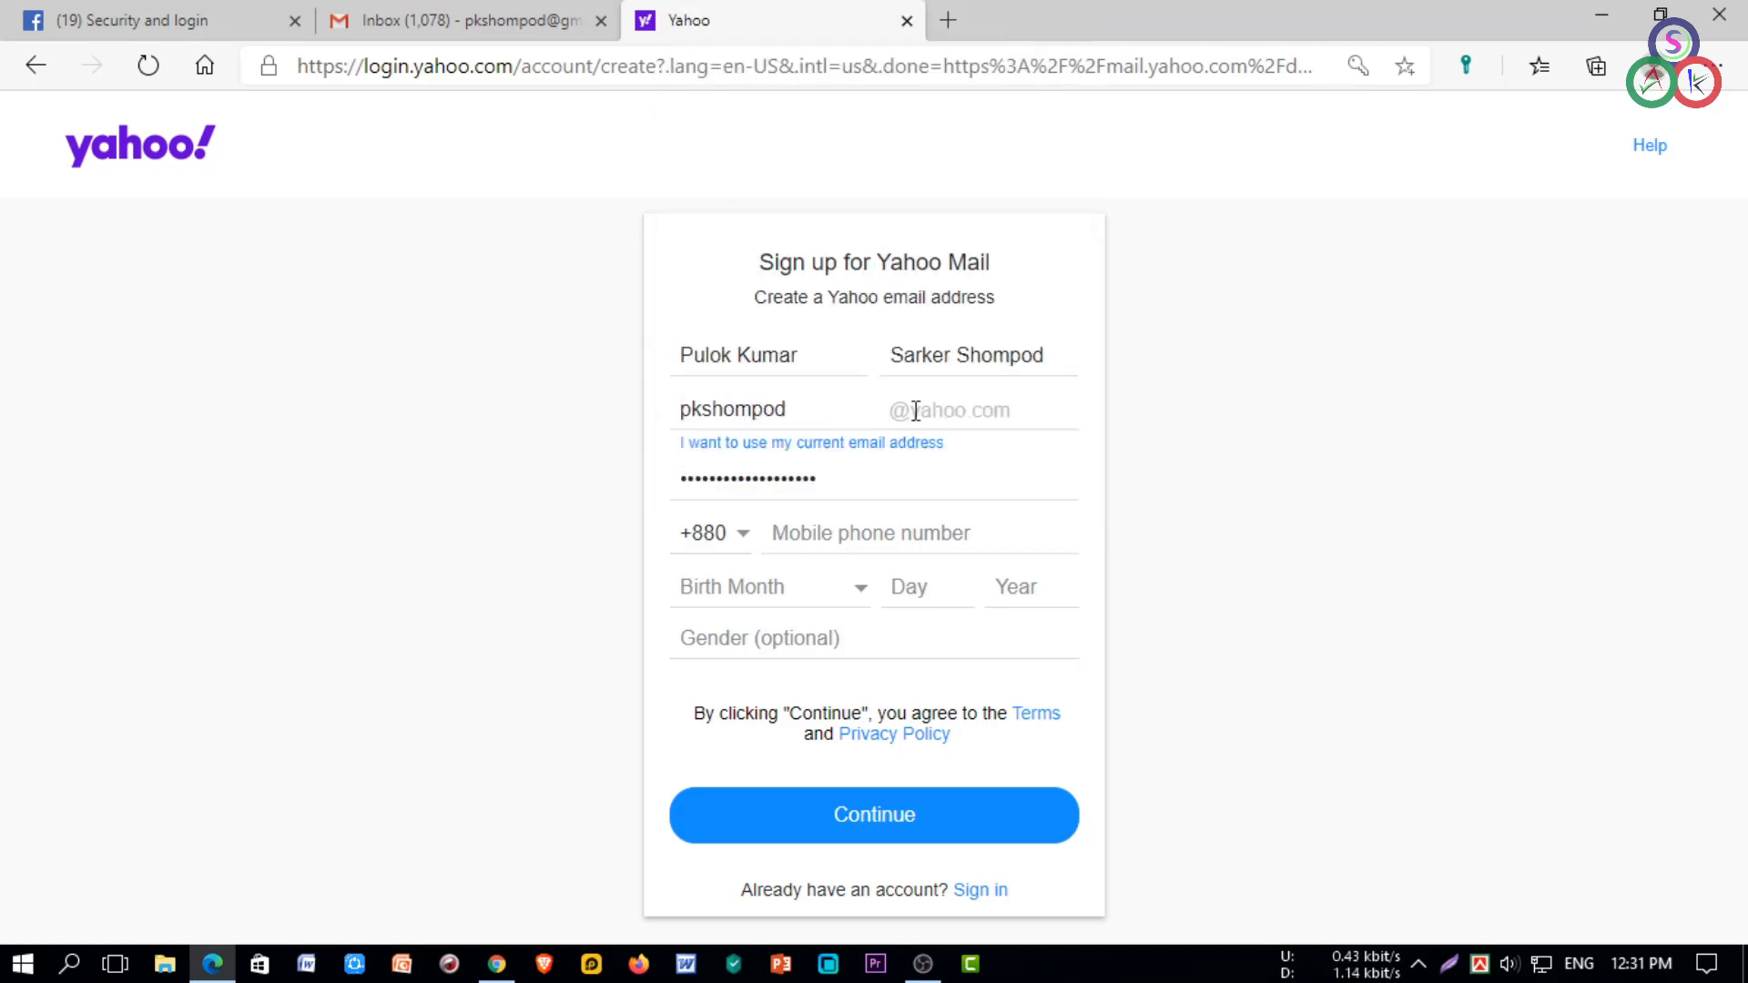
{"action": "left_click", "coordinate": [852, 536]}
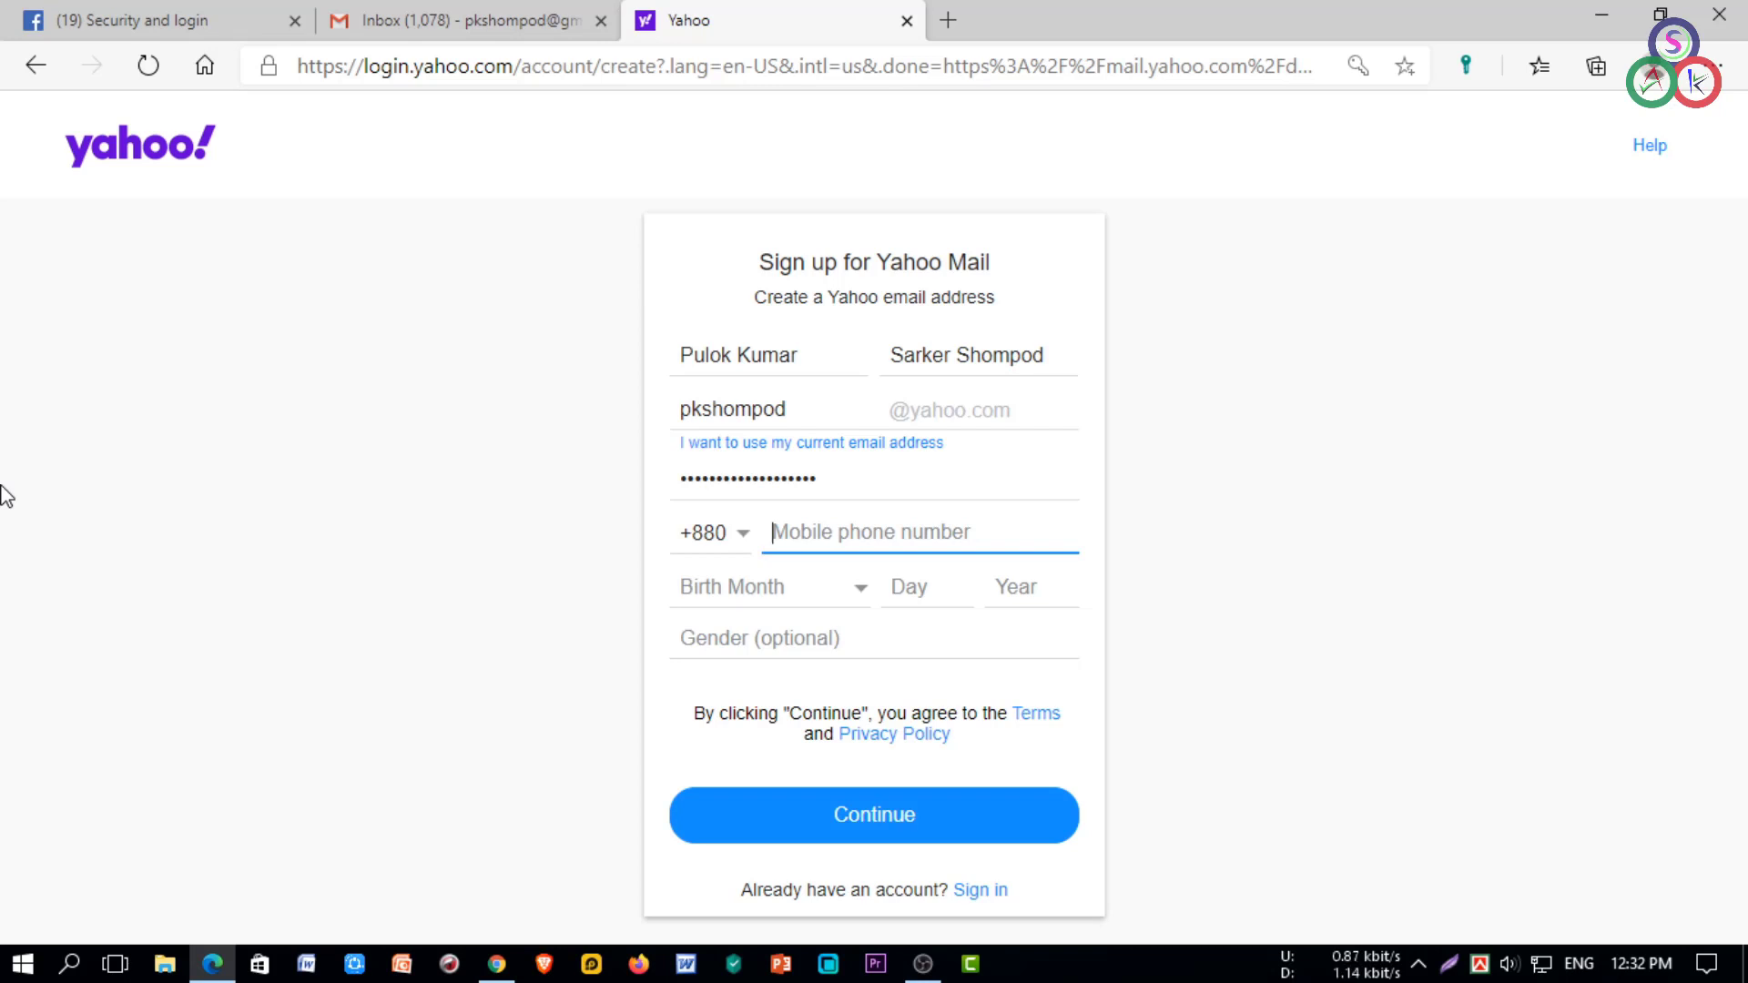
{"action": "type", "text": "17"}
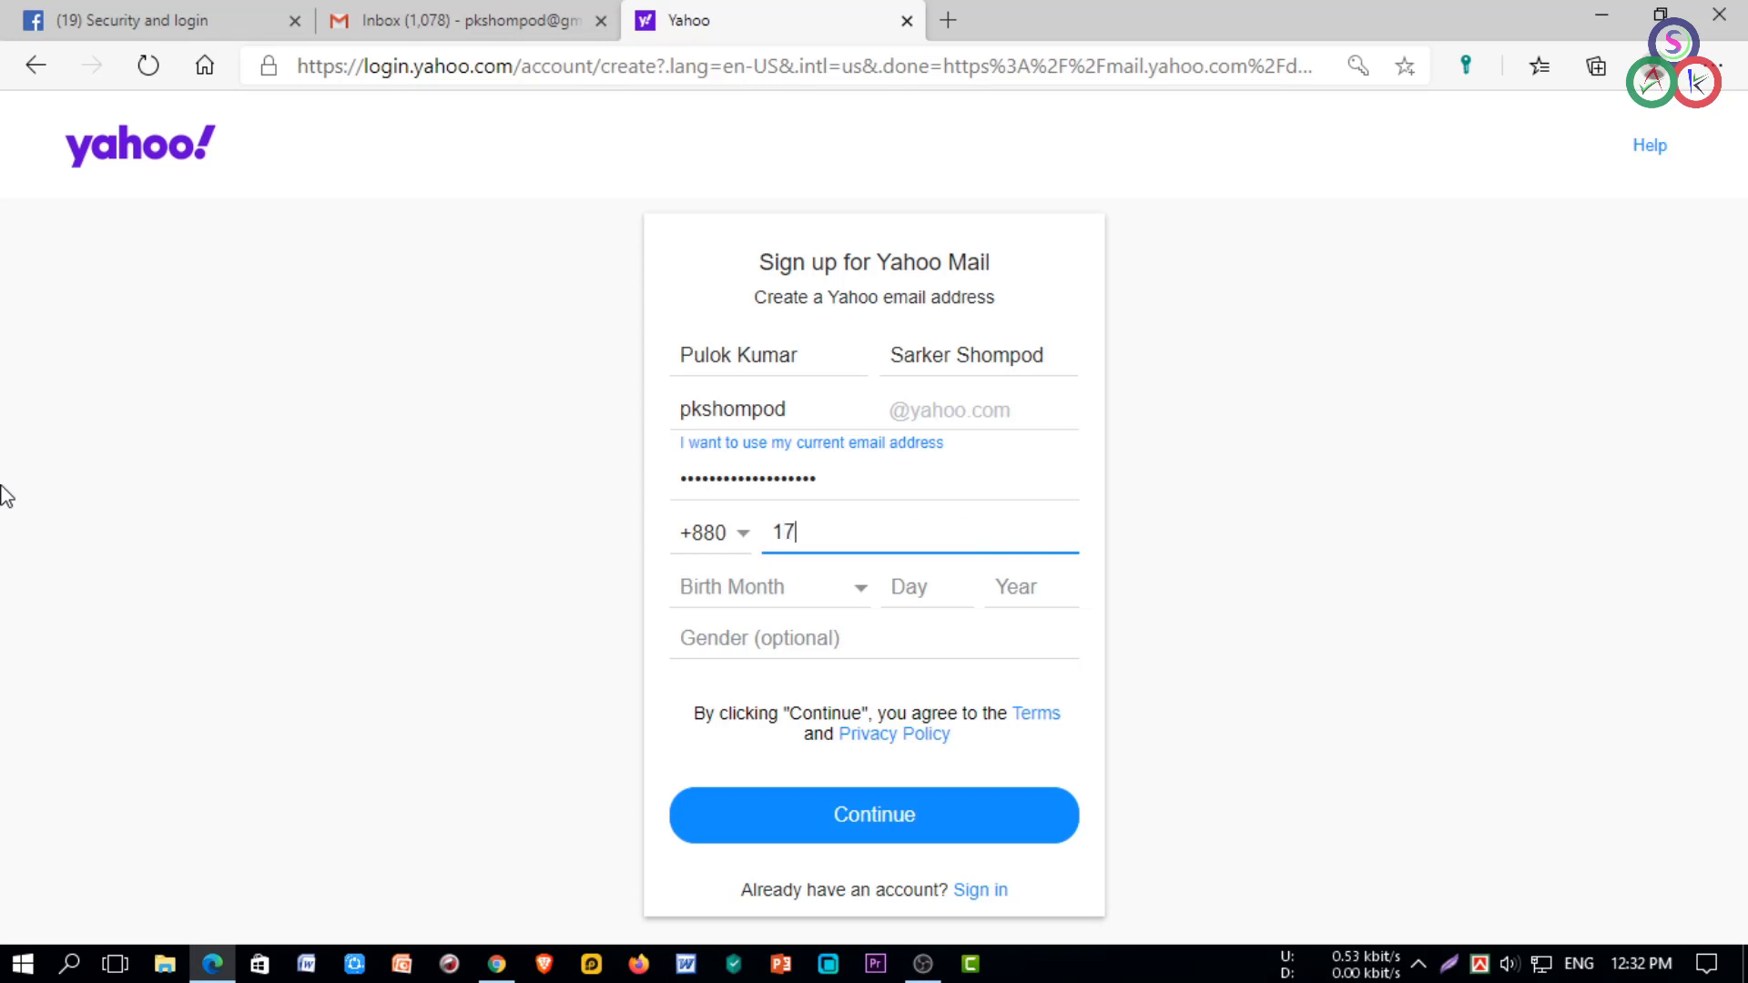
{"action": "type", "text": "5010"}
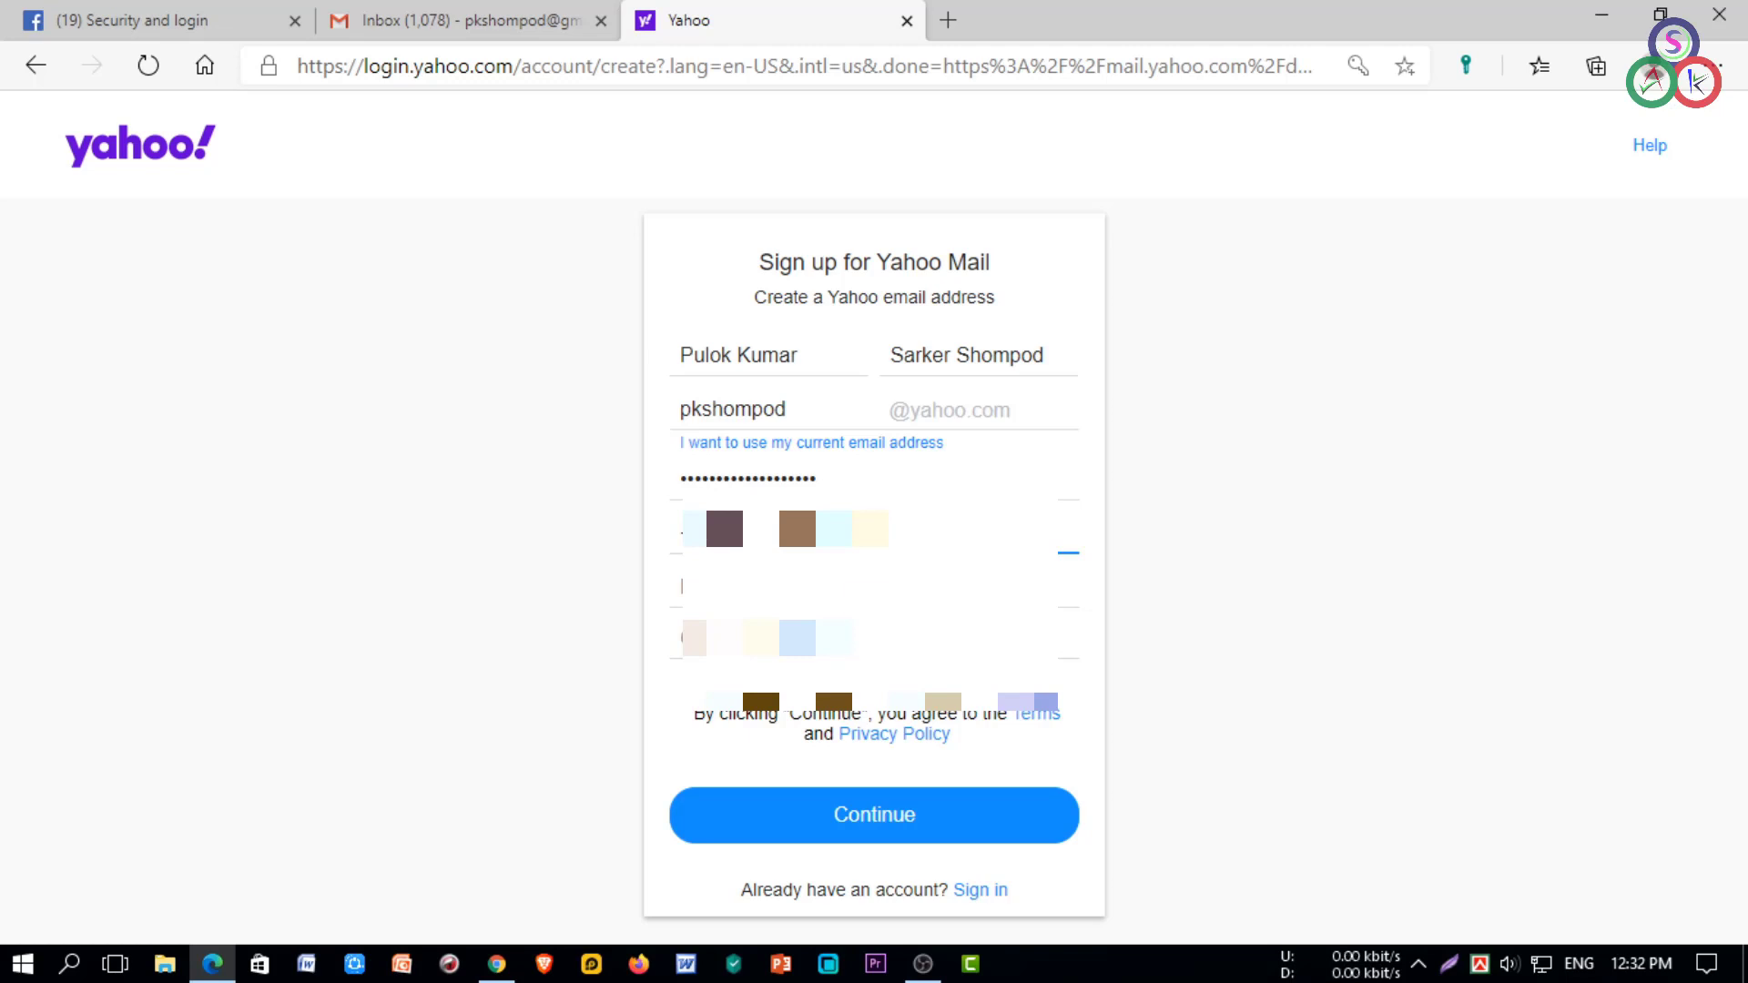
Set the birth month to August, complete the birth date, enter gender Male, and submit
{"action": "left_click", "coordinate": [728, 585]}
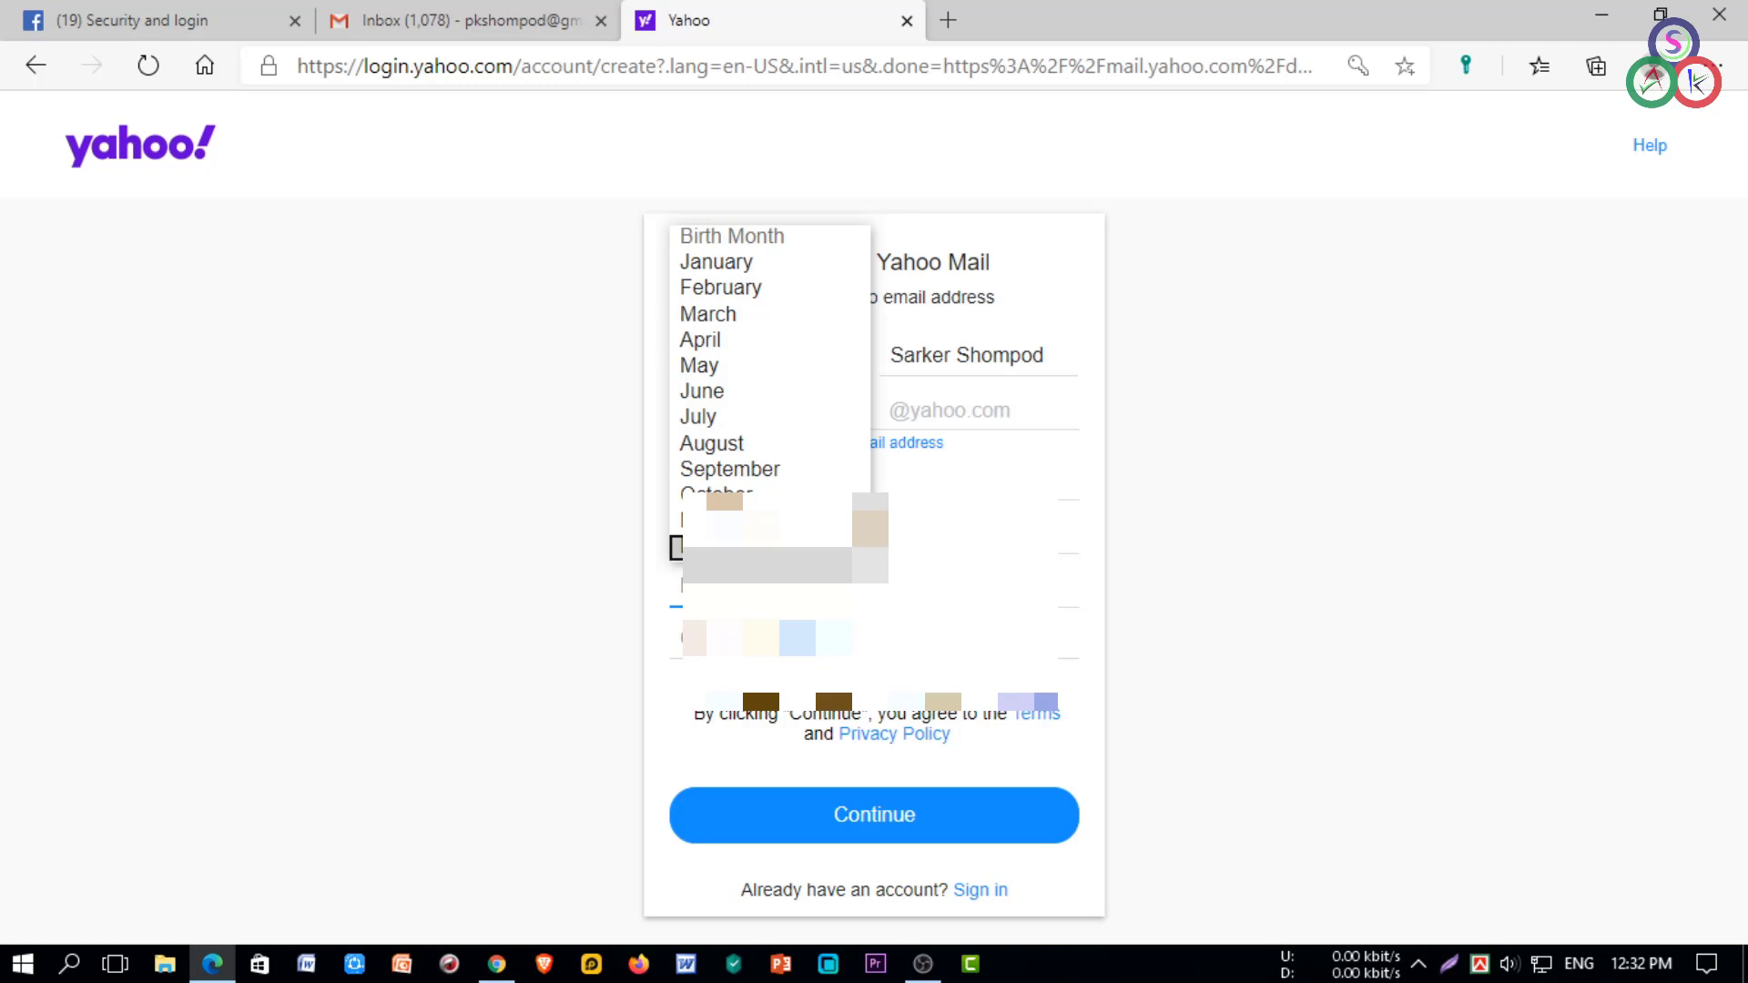
{"action": "left_click", "coordinate": [780, 444]}
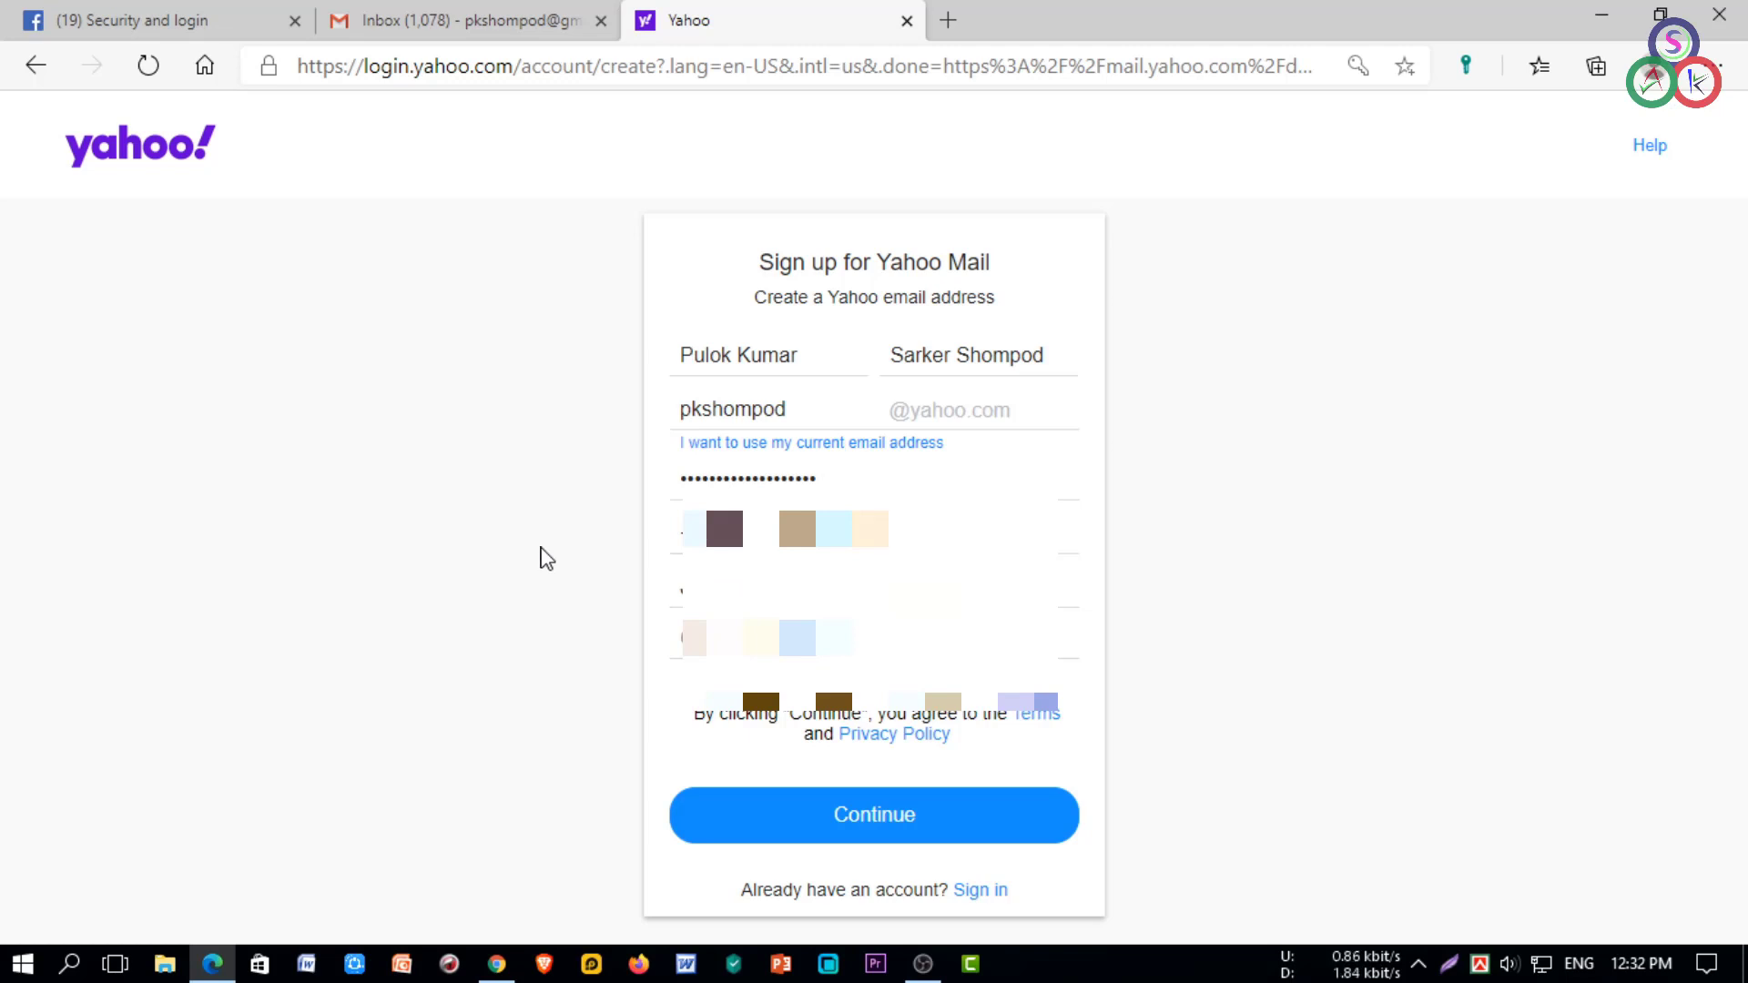
{"action": "left_click", "coordinate": [1047, 593]}
{"action": "left_click", "coordinate": [692, 637]}
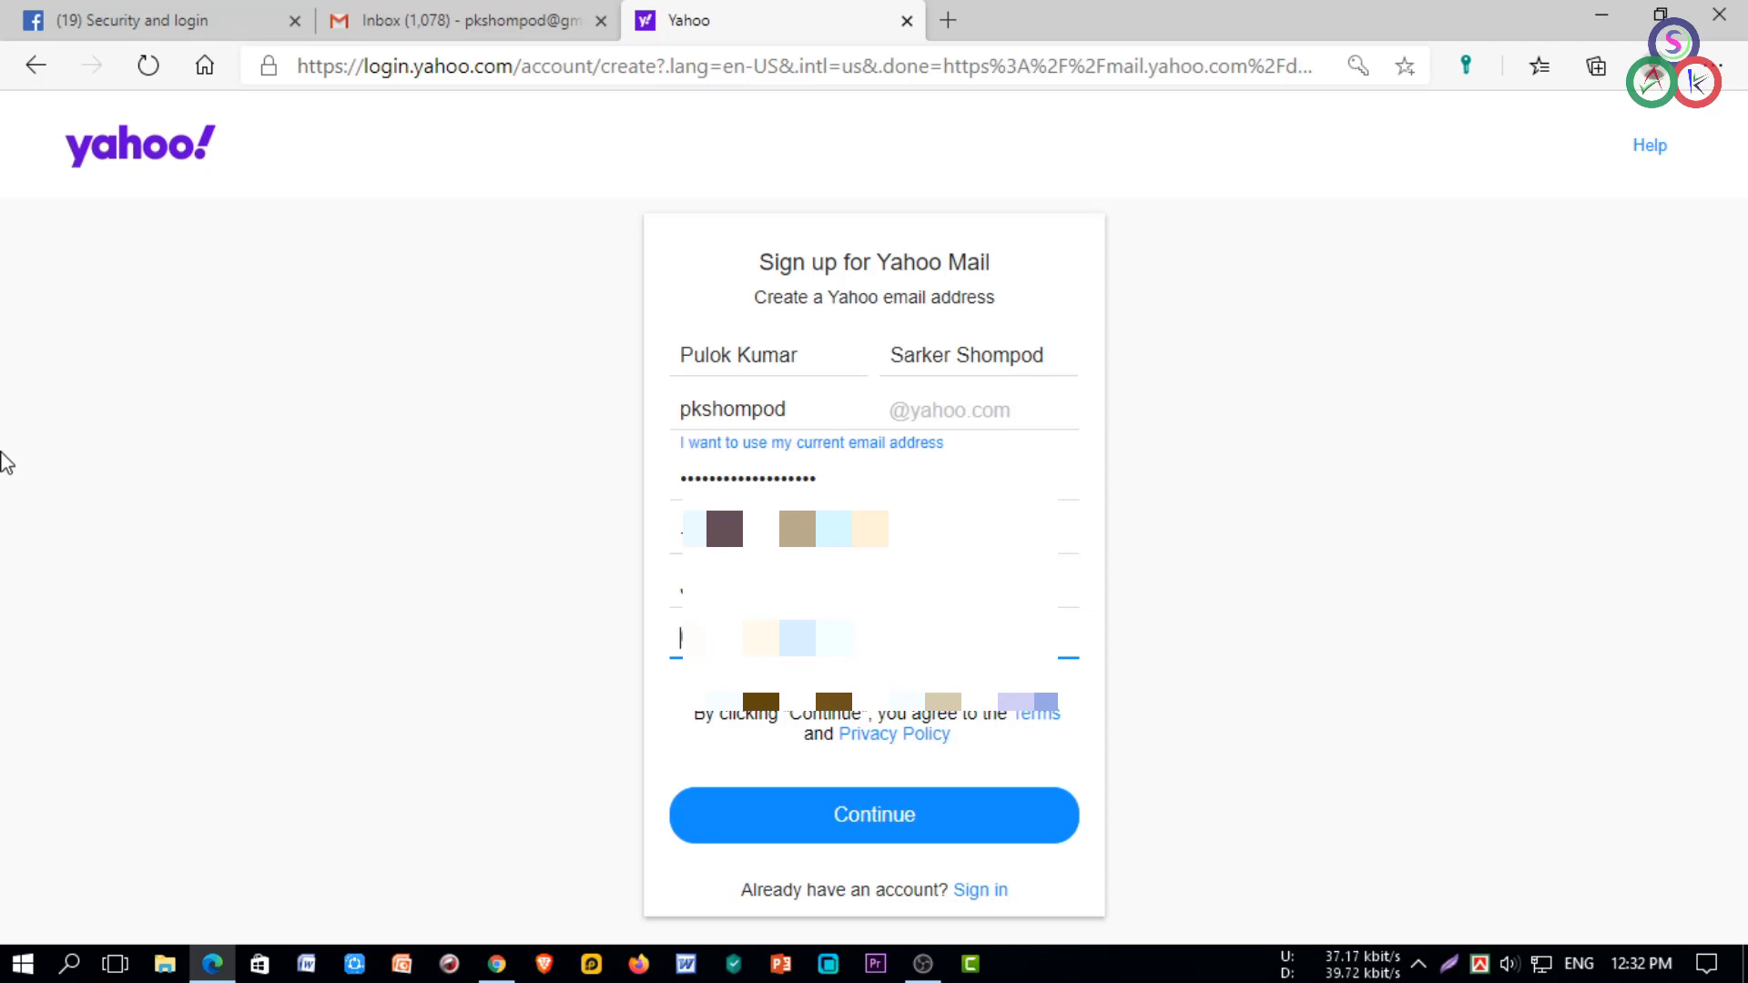
{"action": "type", "text": "Male"}
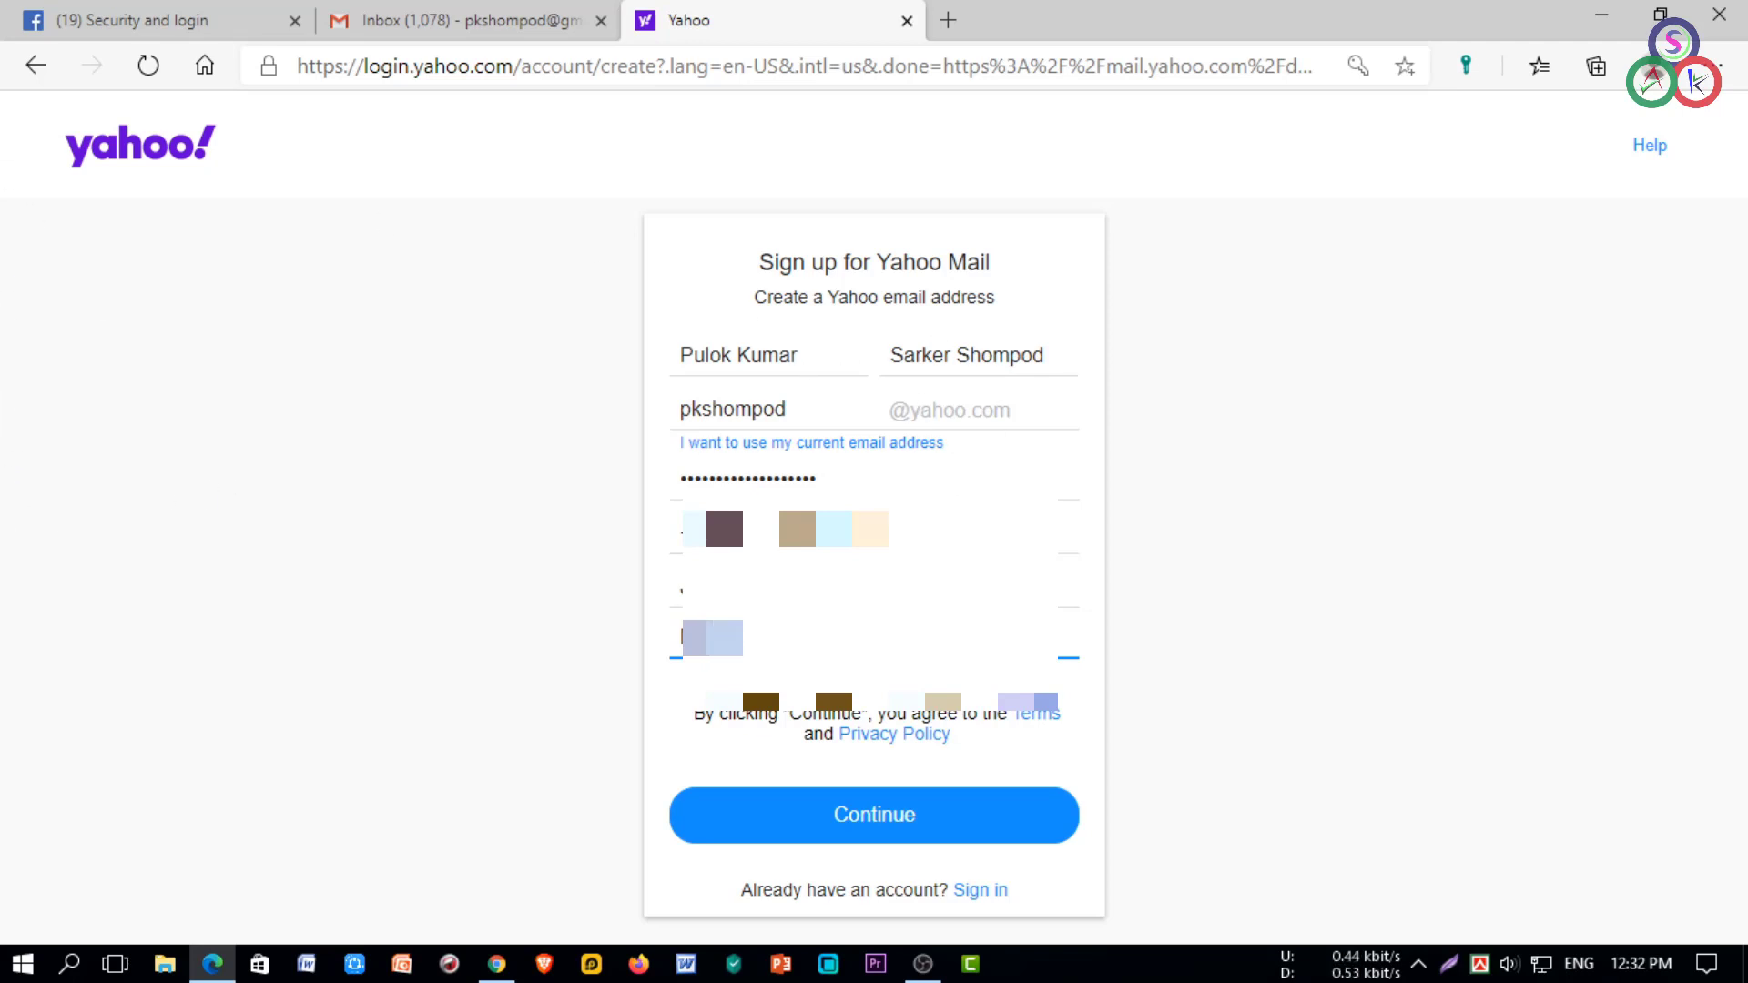
{"action": "left_click", "coordinate": [891, 826]}
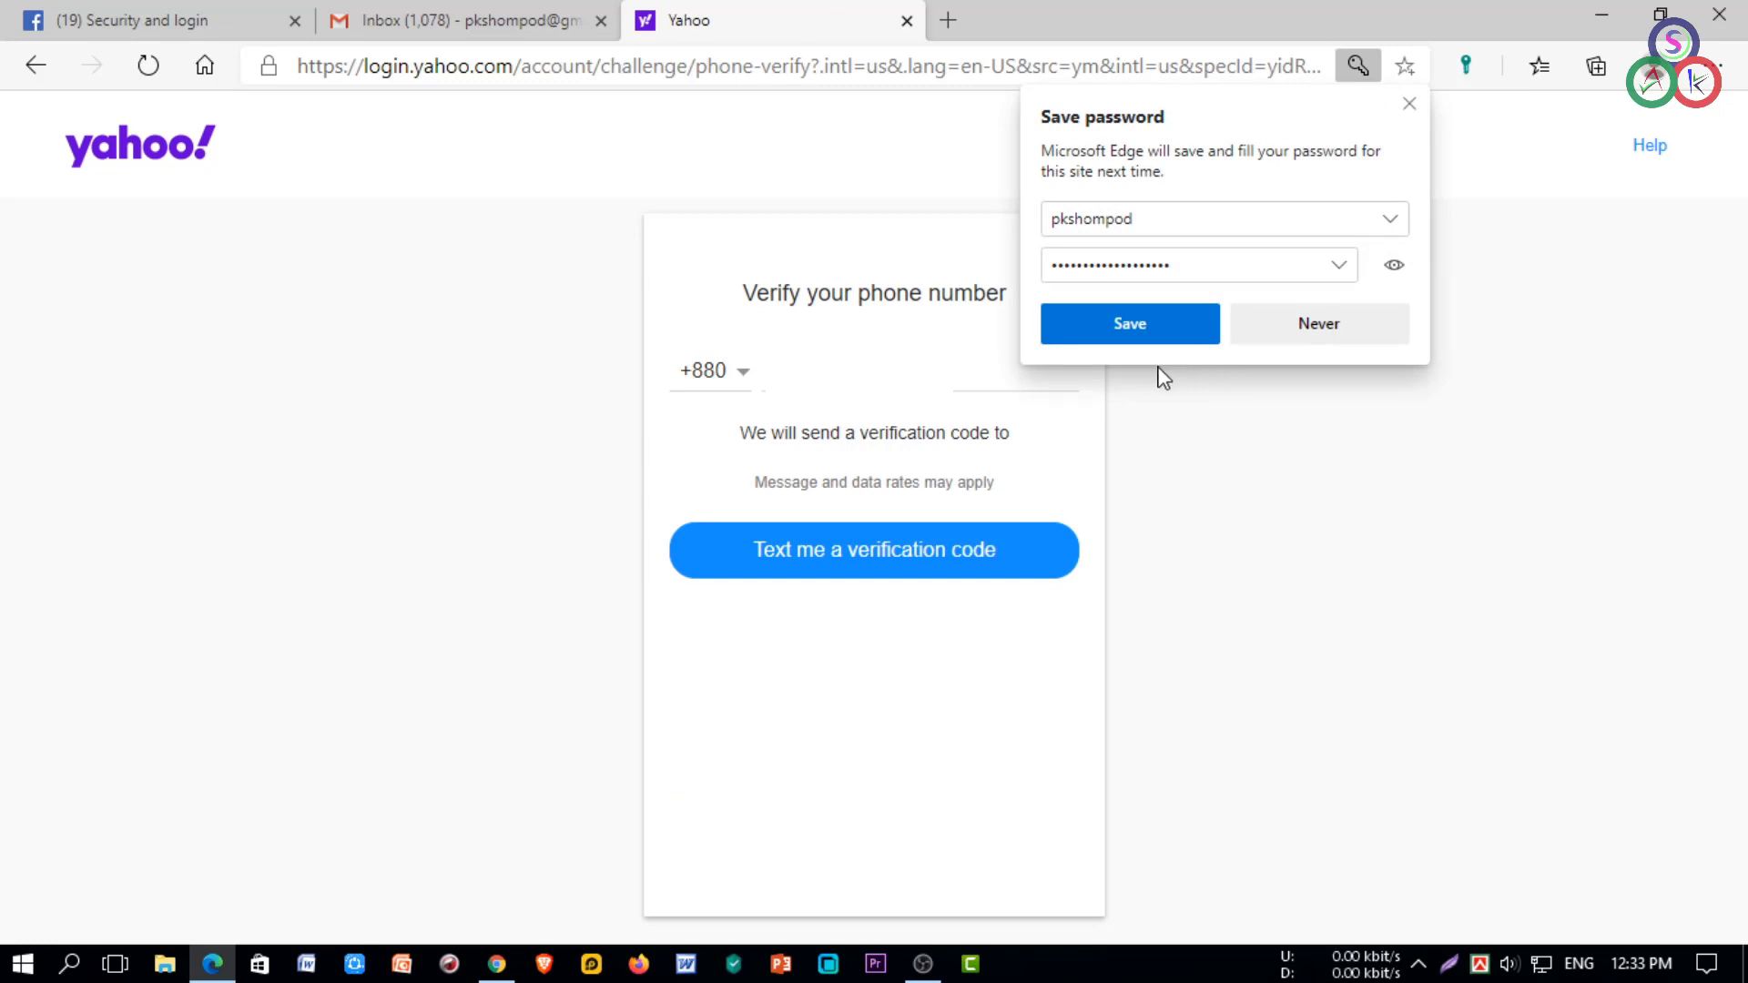
Save the password in Edge, then verify the phone with the texted code
{"action": "left_click", "coordinate": [1154, 330]}
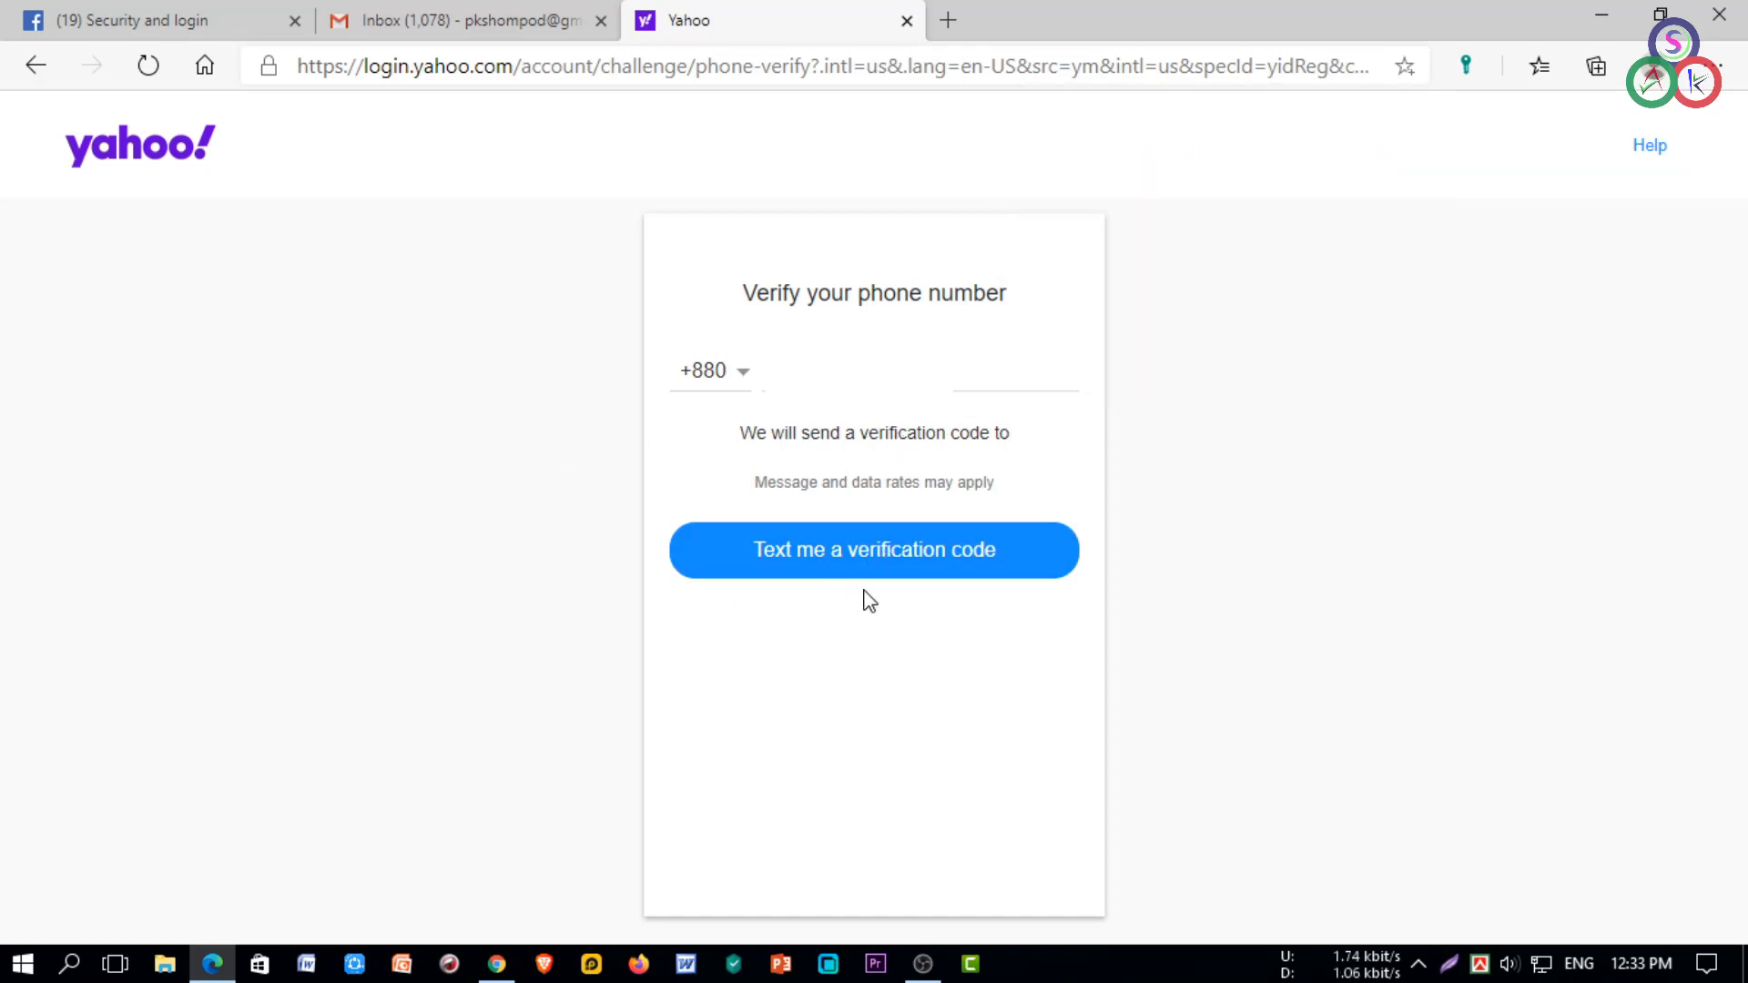
{"action": "left_click", "coordinate": [879, 566]}
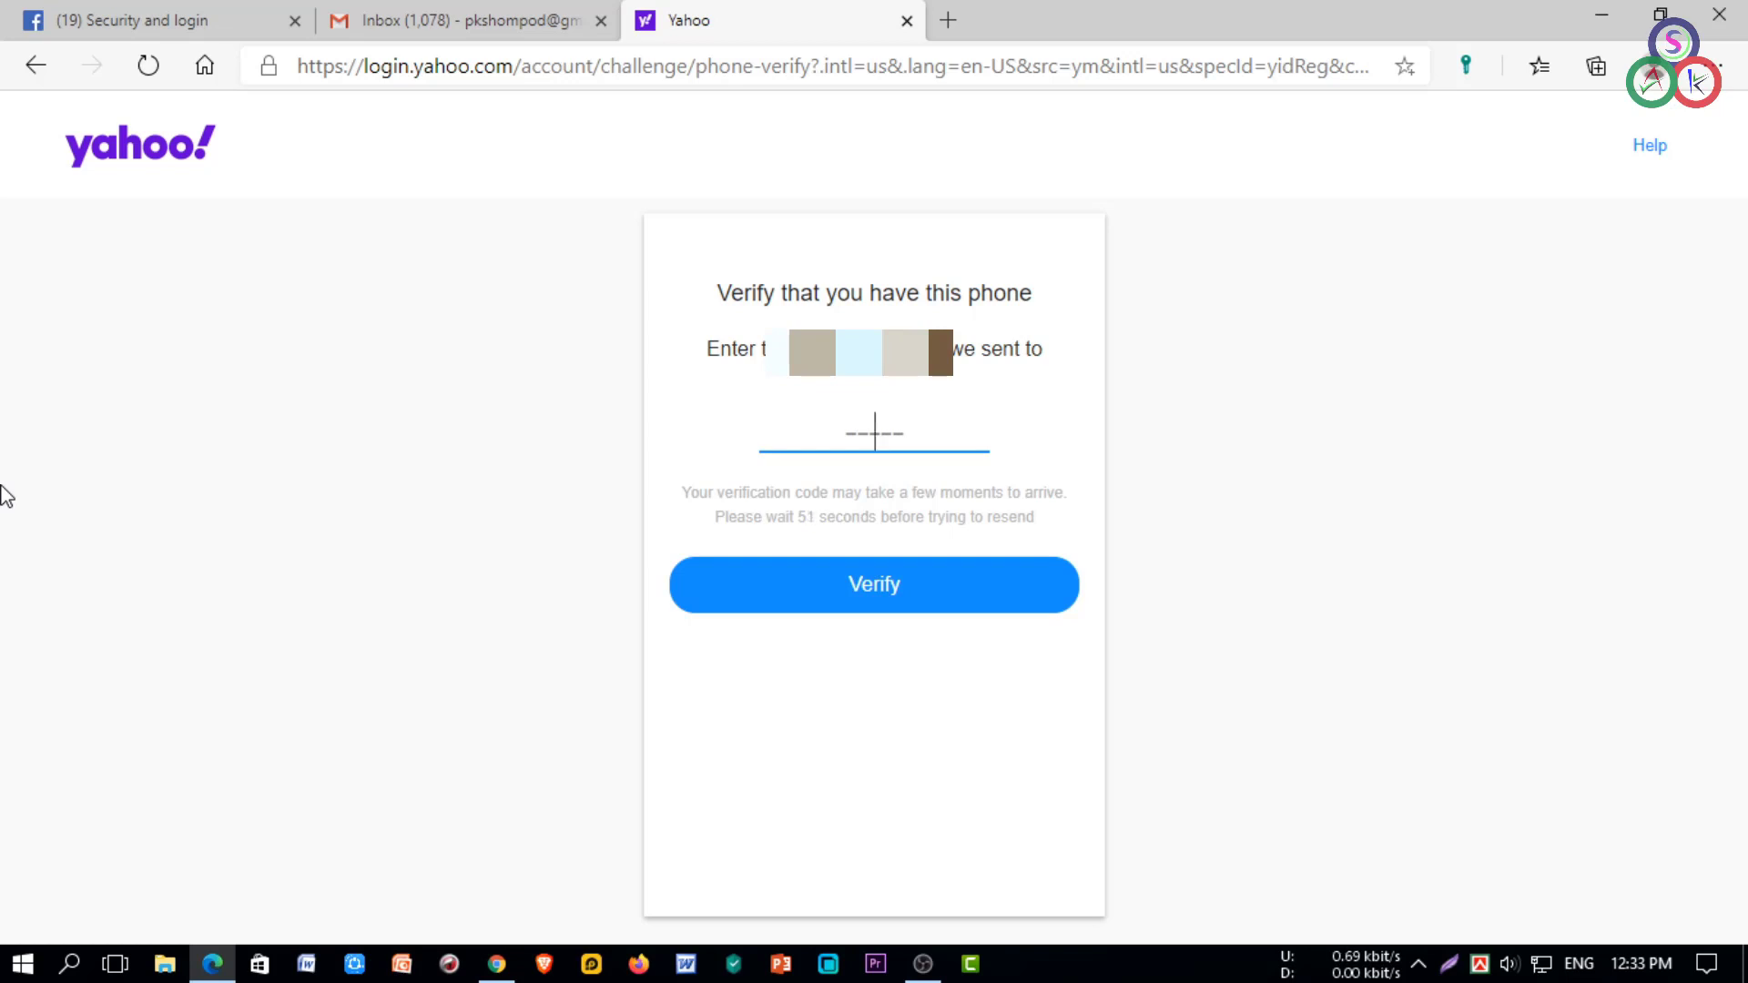
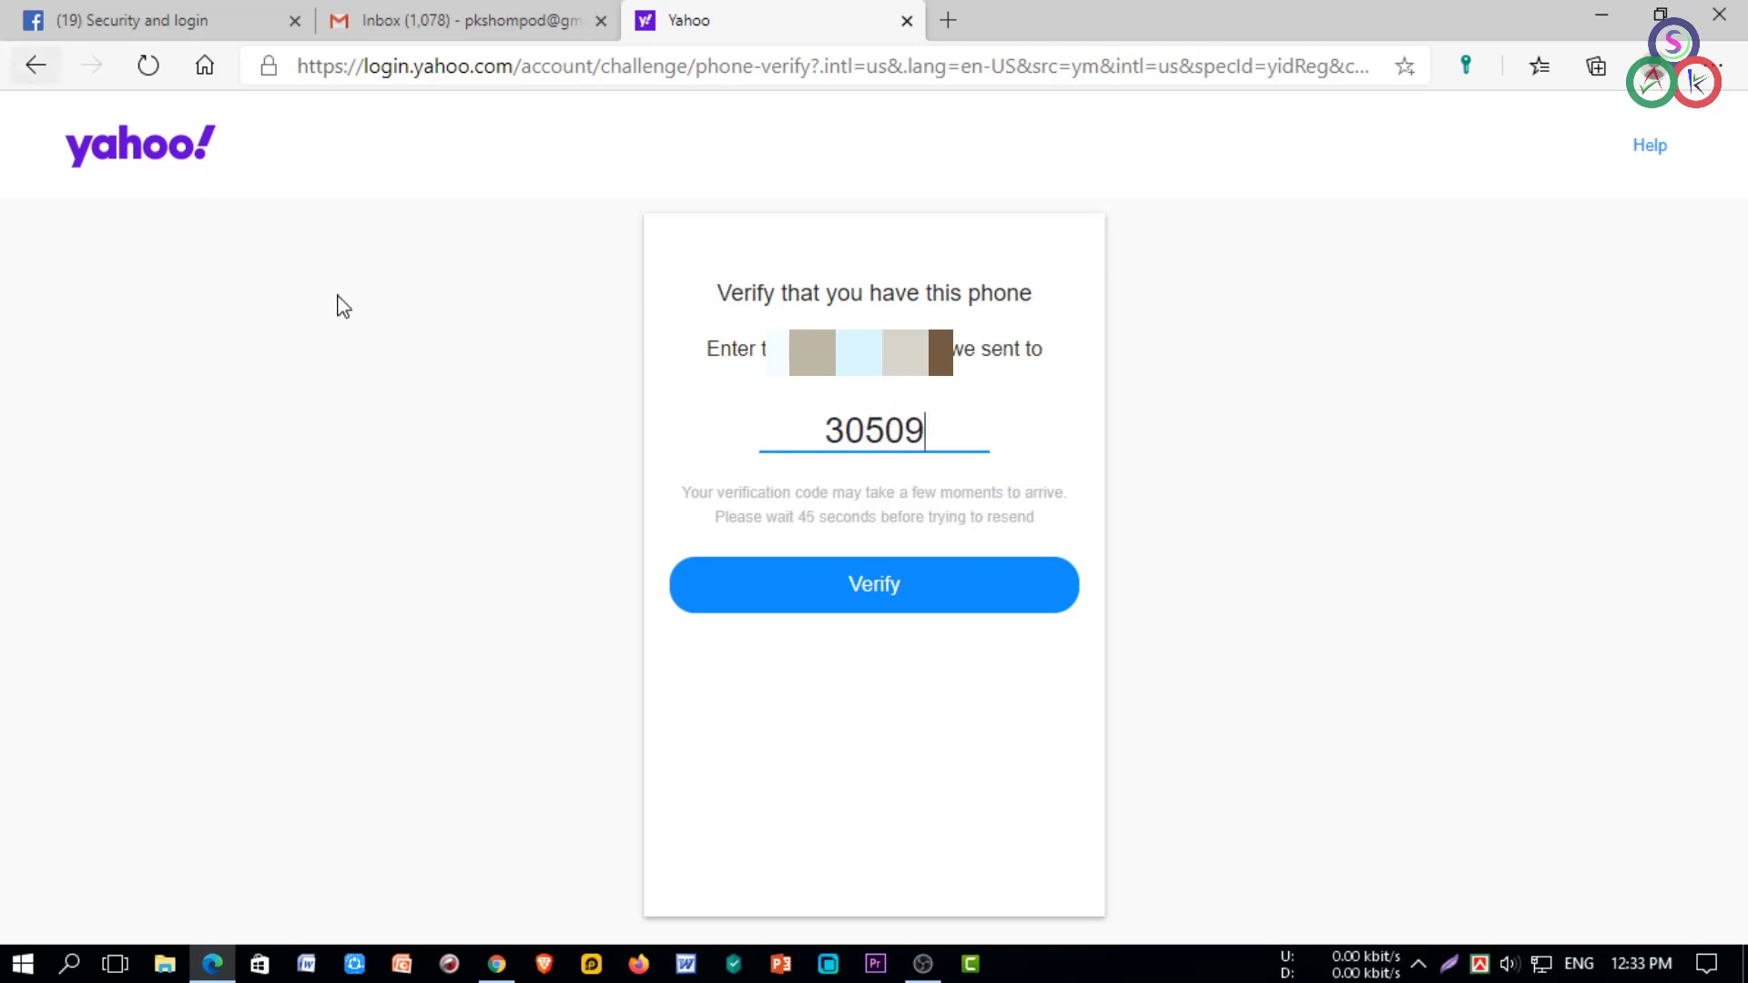
{"action": "left_click", "coordinate": [876, 606]}
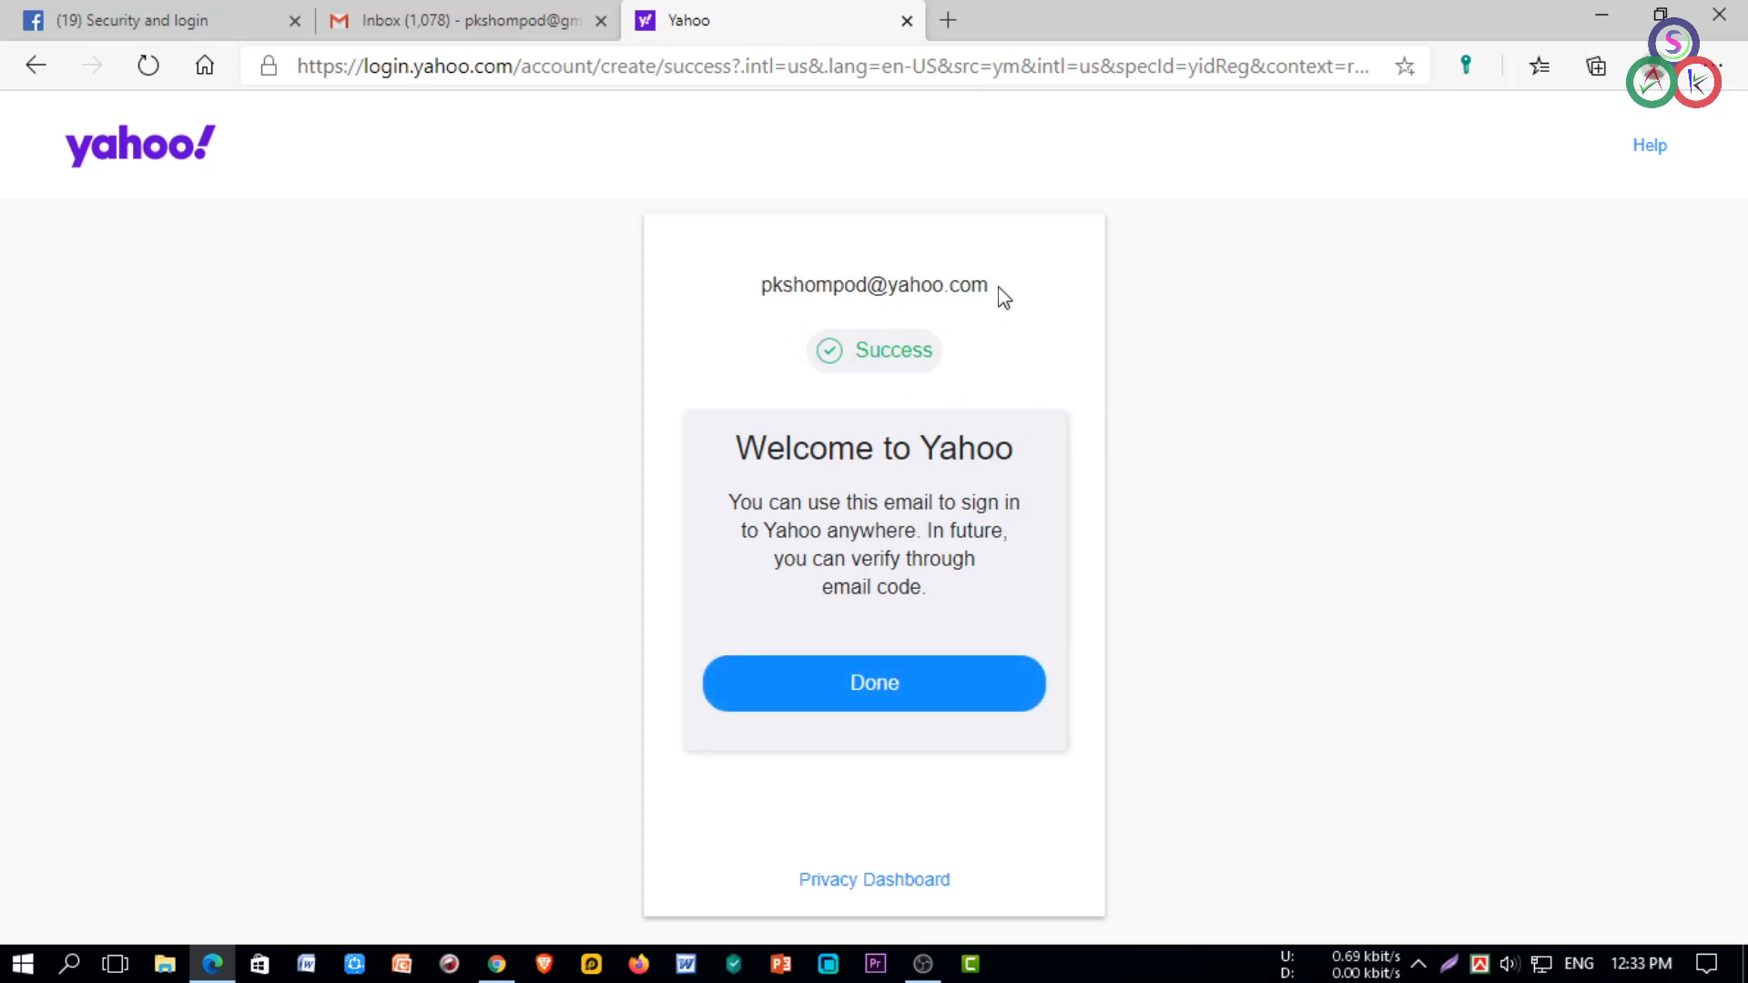
Close the welcome card with Done and start a new message from the inbox
{"action": "left_click_drag", "start_coordinate": [998, 288], "coordinate": [756, 277]}
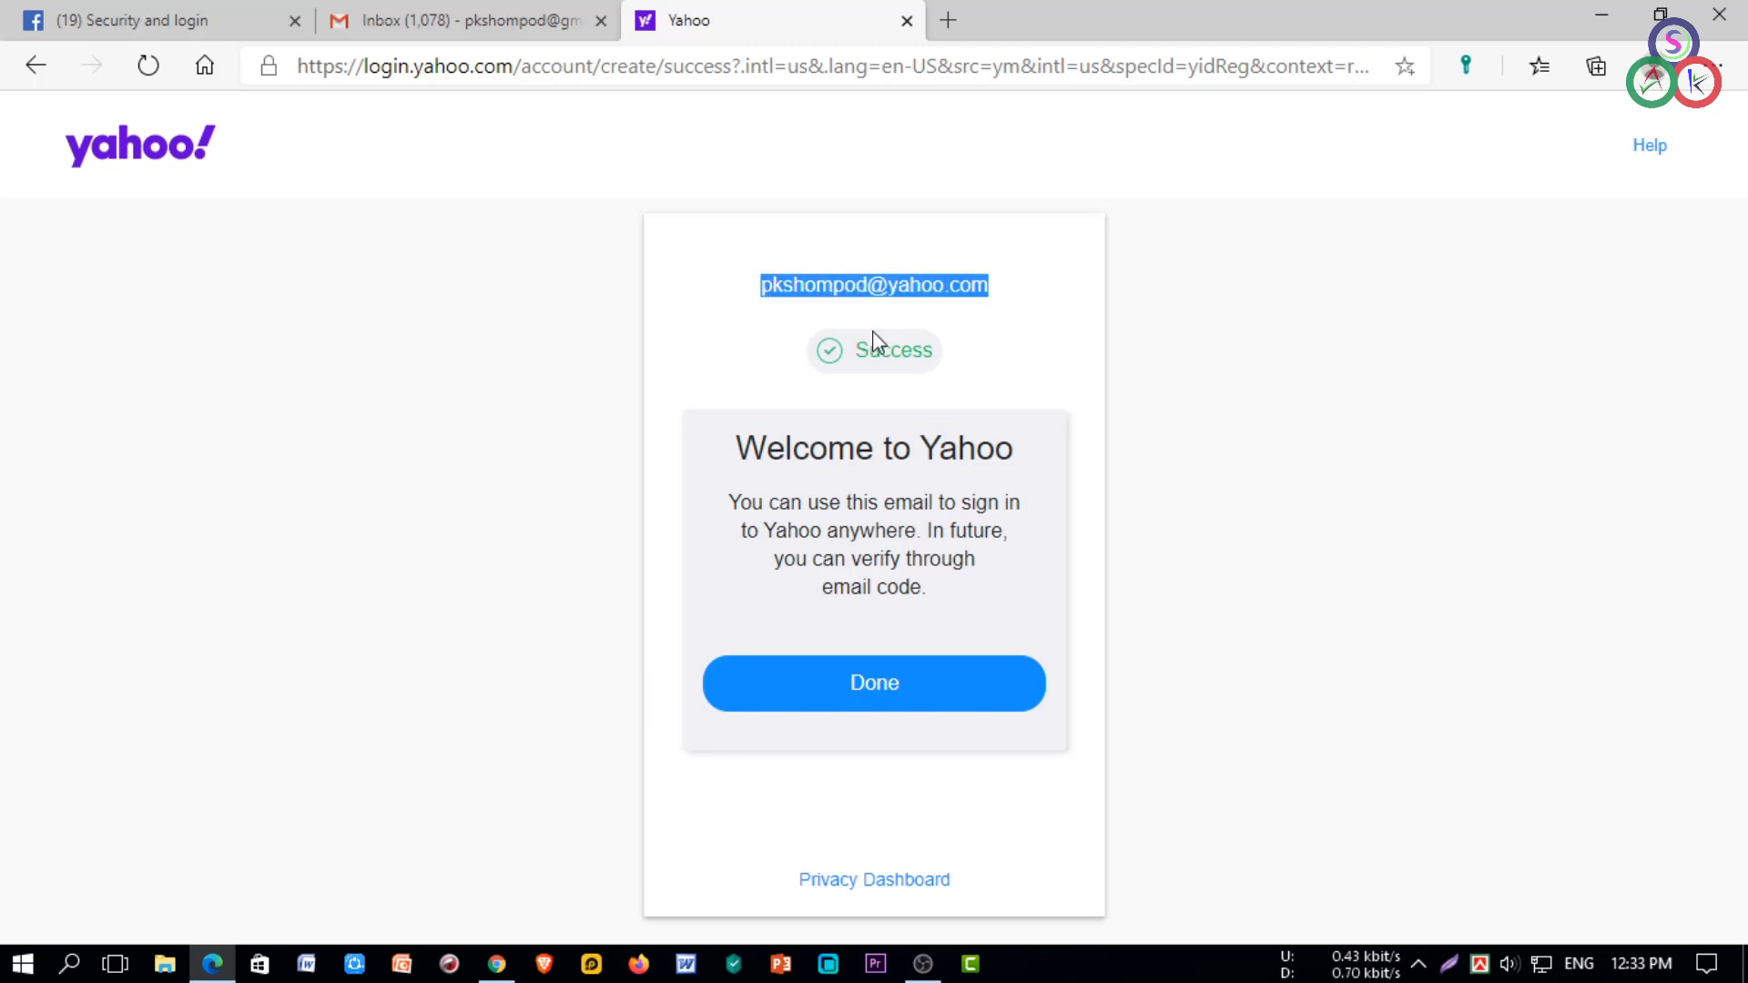
{"action": "left_click", "coordinate": [1010, 357]}
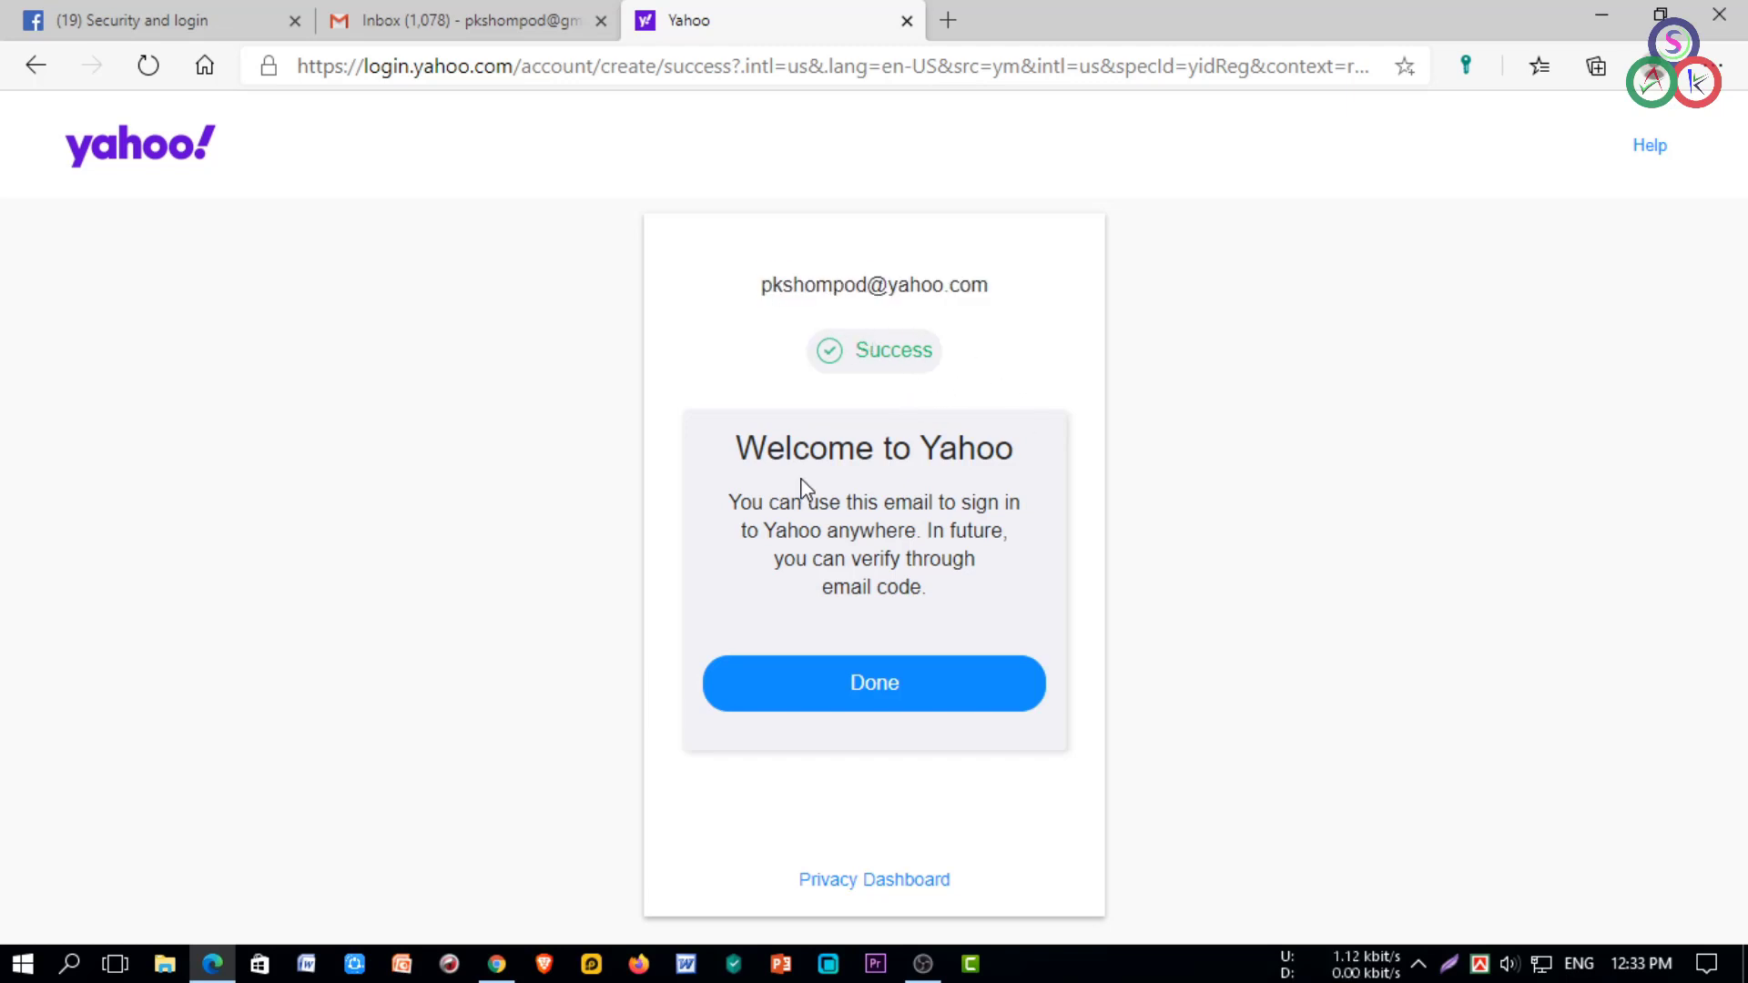
{"action": "left_click", "coordinate": [886, 685]}
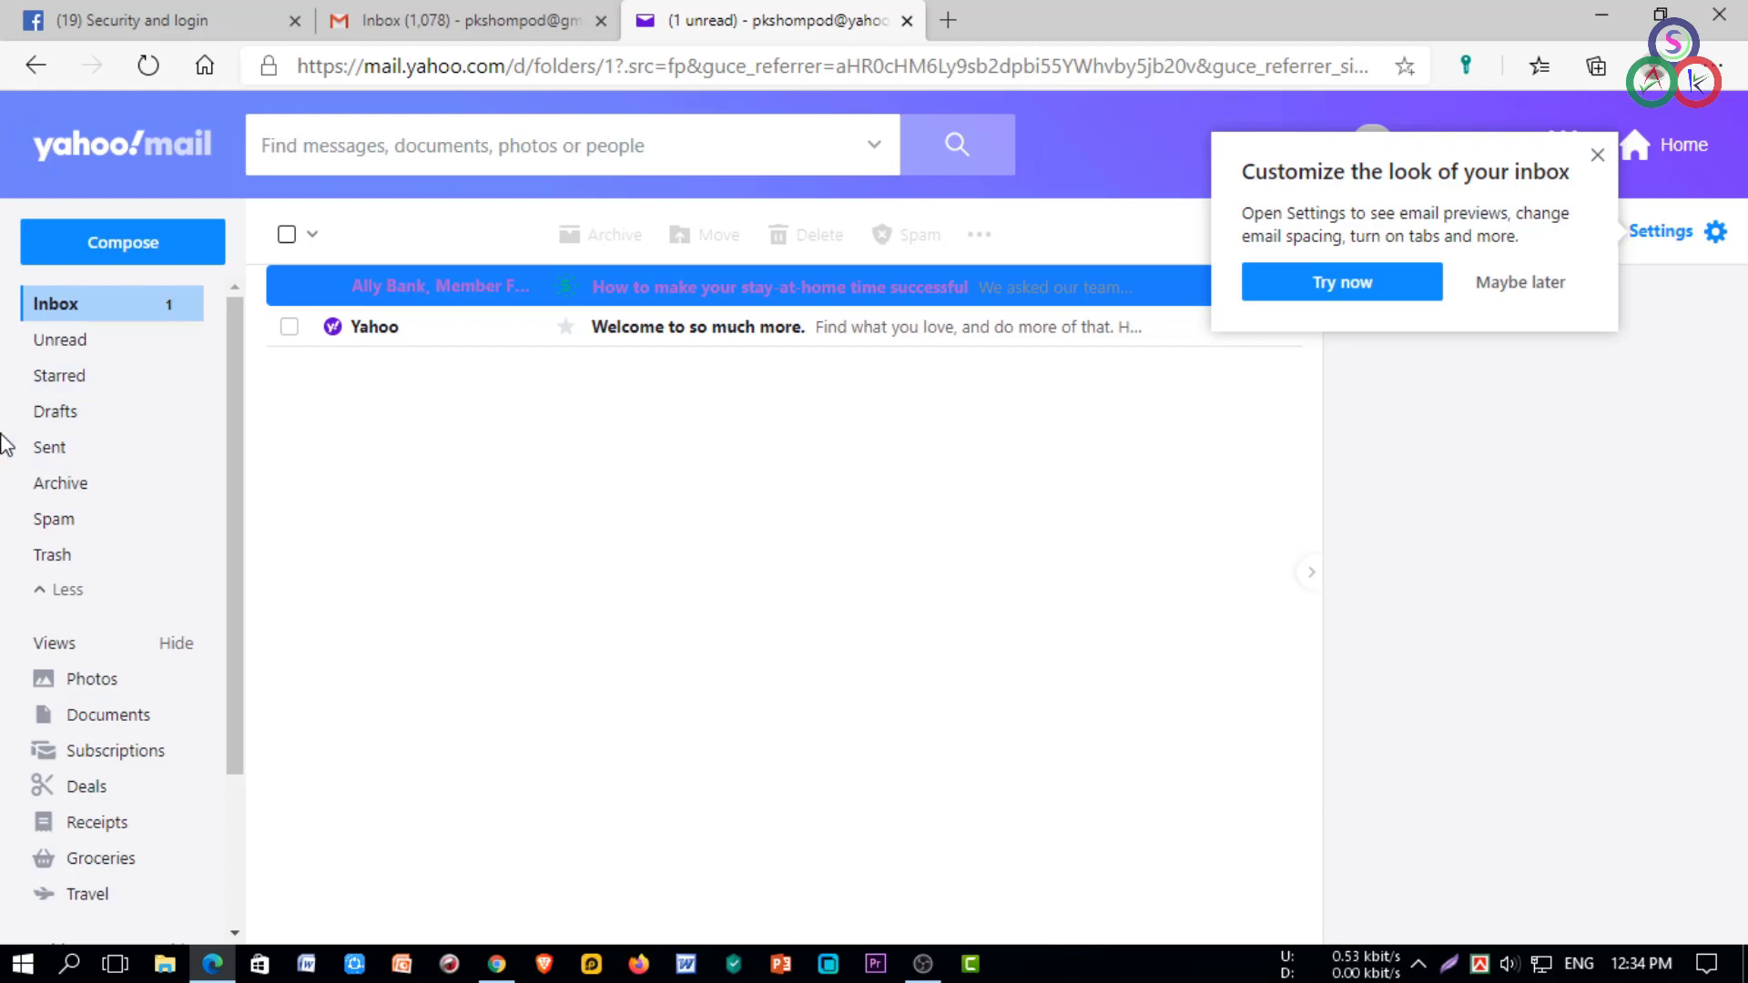
{"action": "left_click", "coordinate": [113, 255]}
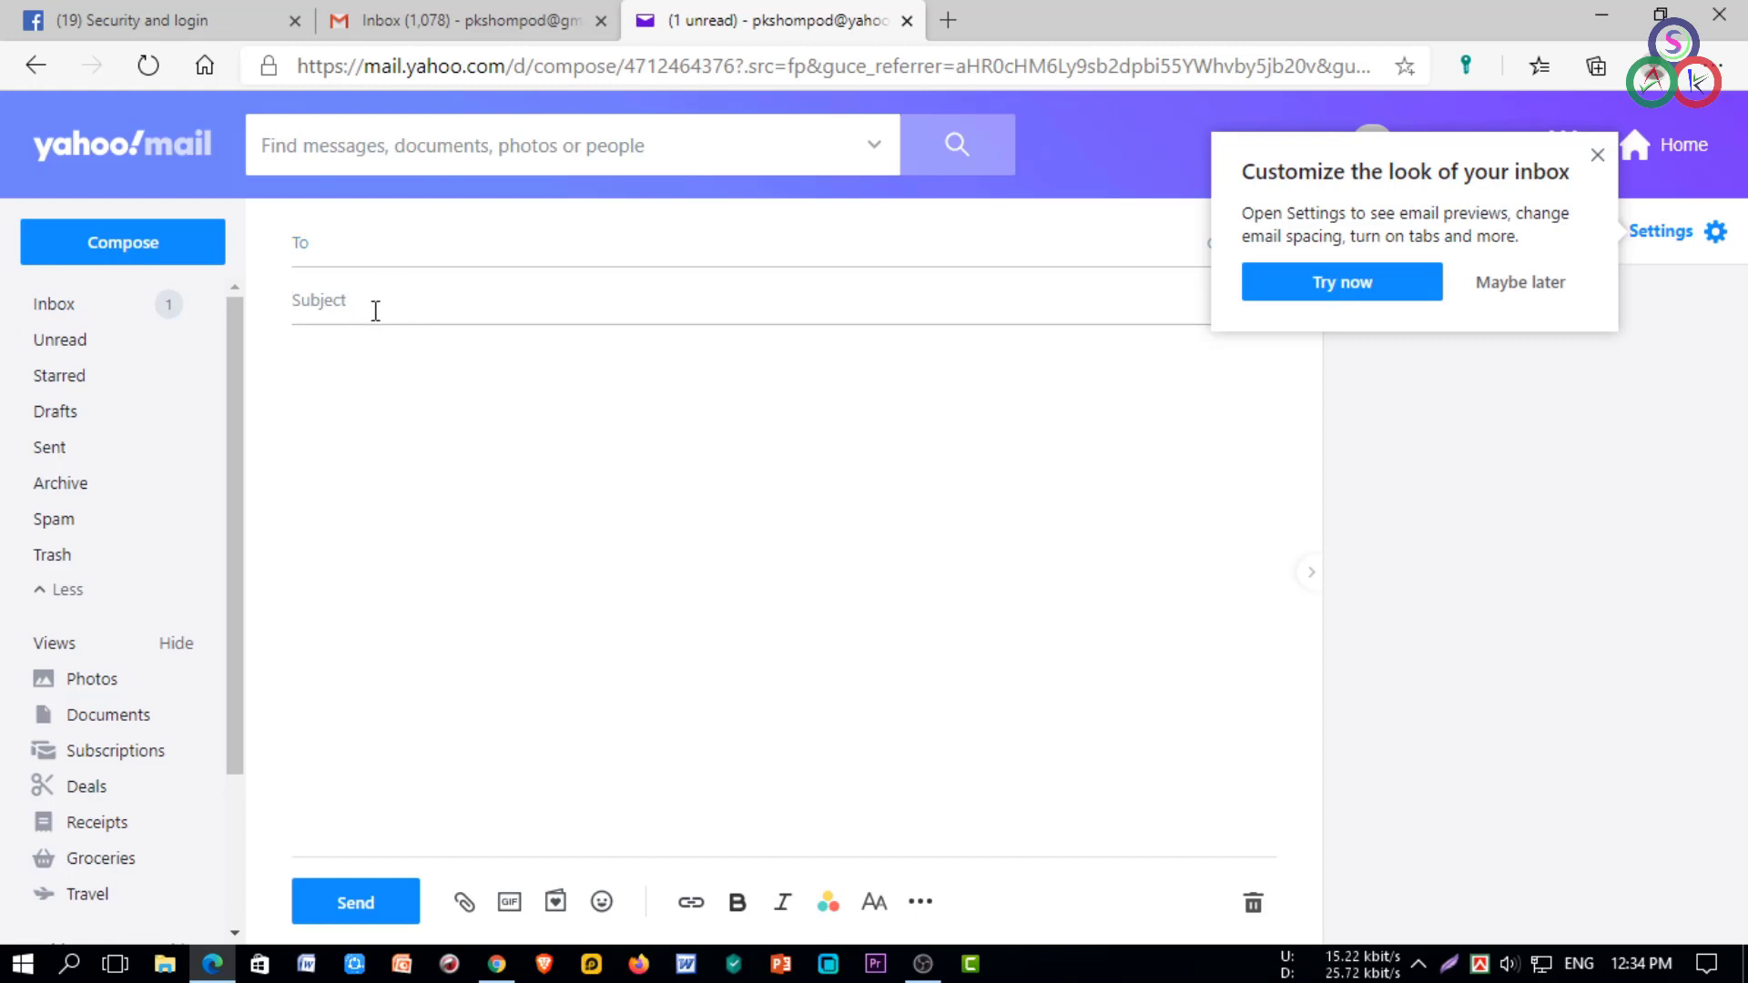
{"action": "left_click", "coordinate": [436, 473]}
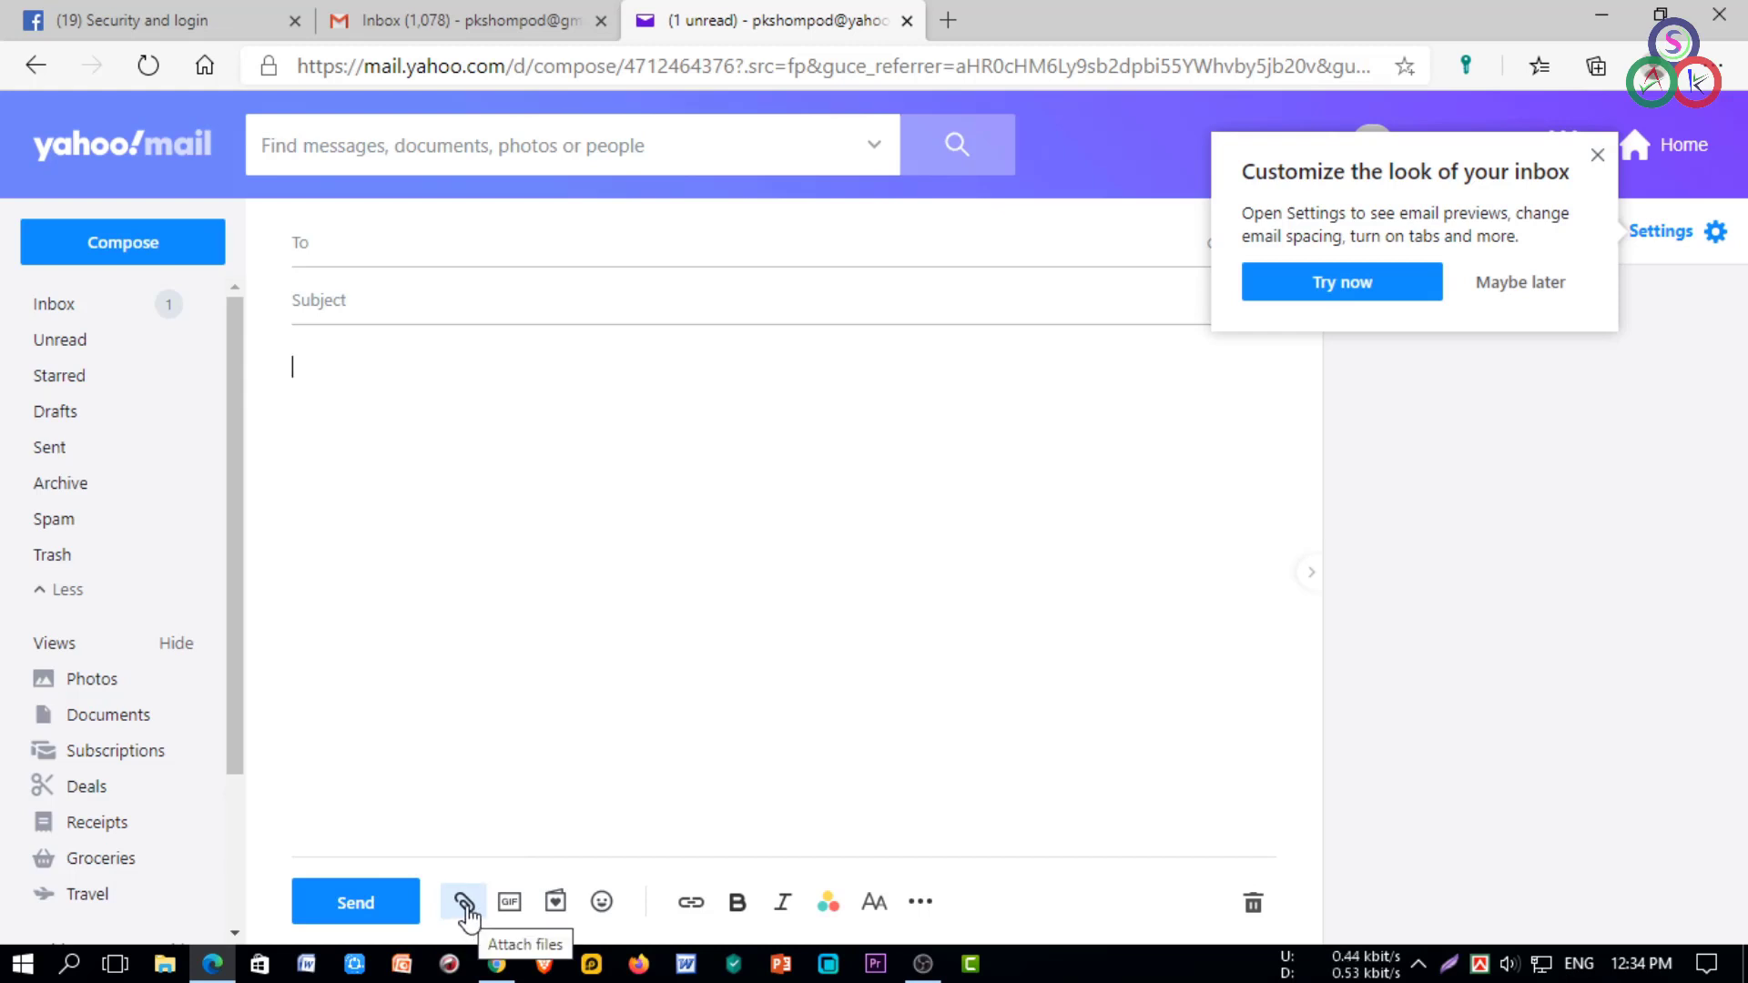
{"action": "left_click", "coordinate": [464, 906]}
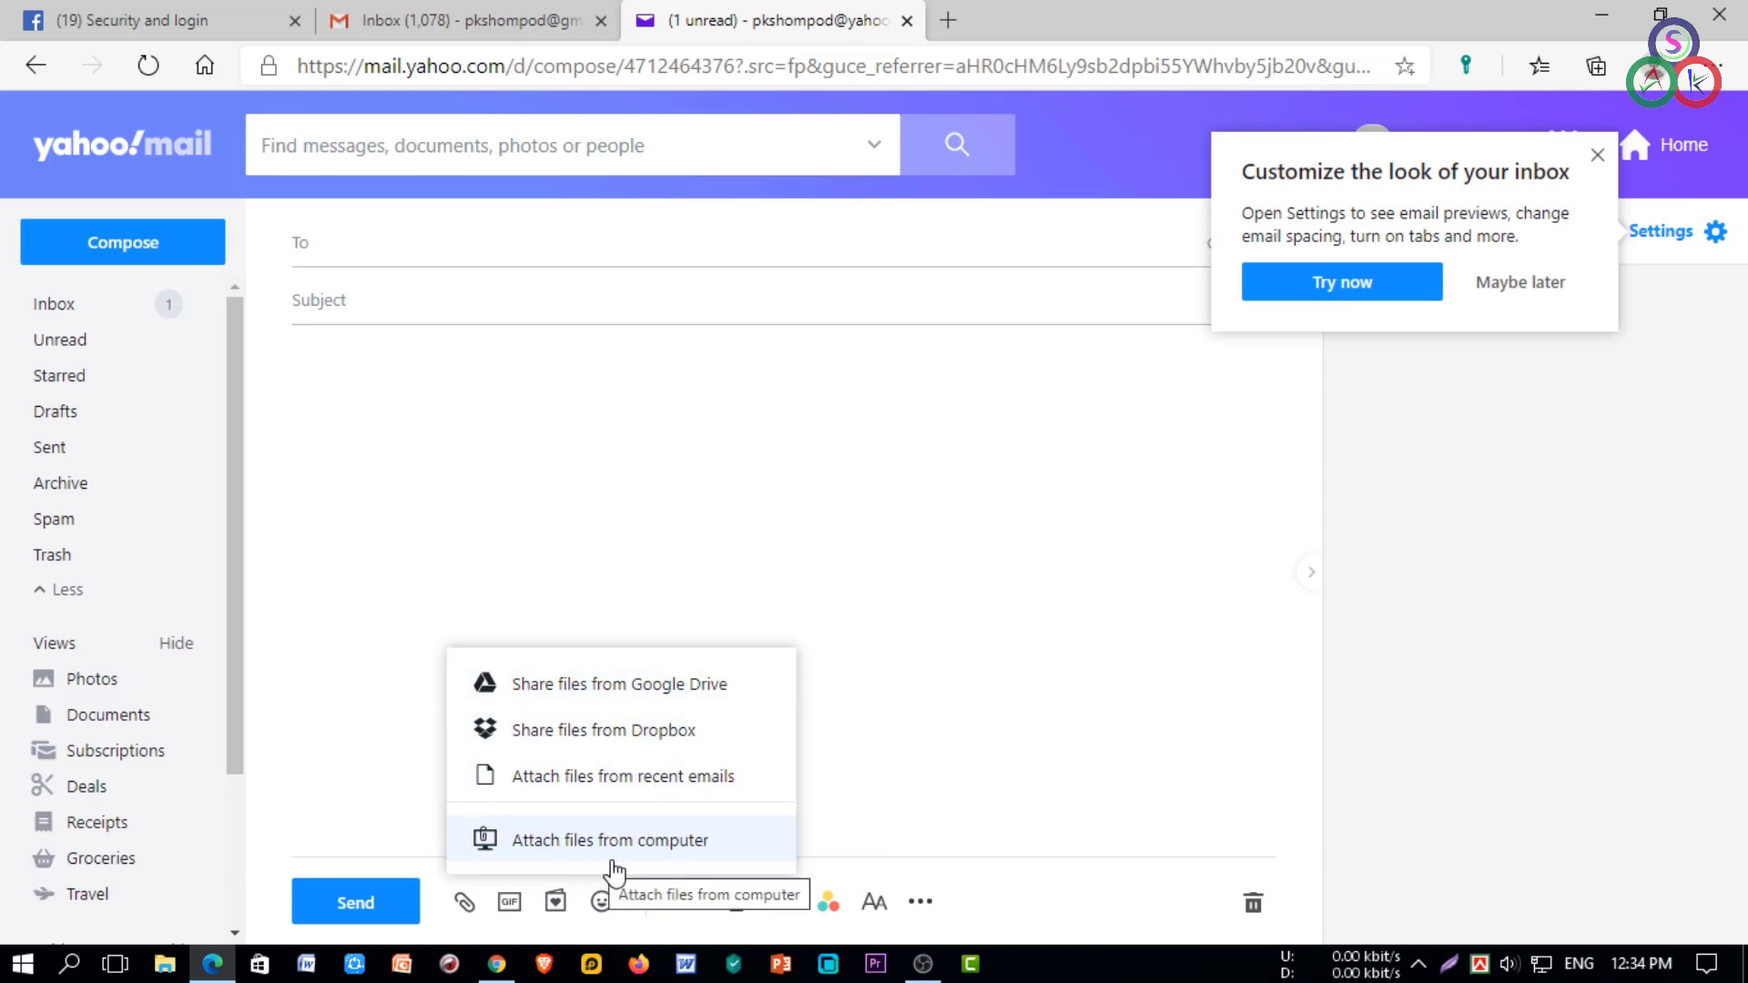
{"action": "left_click", "coordinate": [618, 847]}
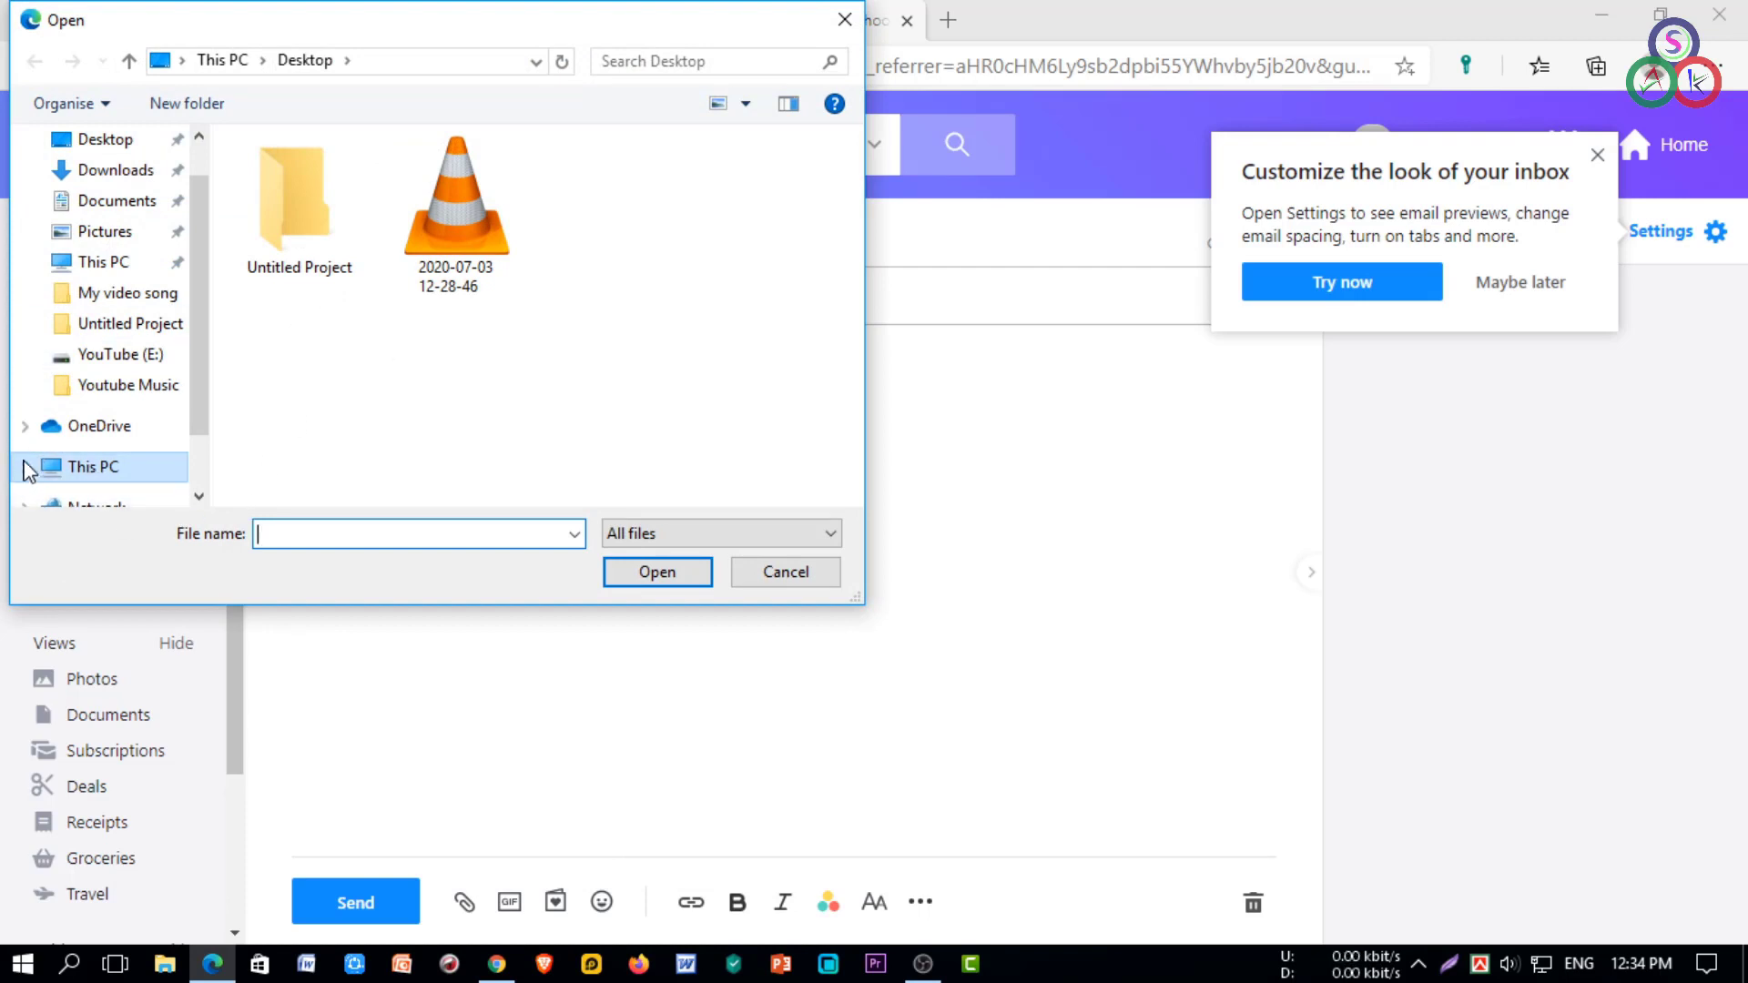
{"action": "left_click", "coordinate": [773, 572]}
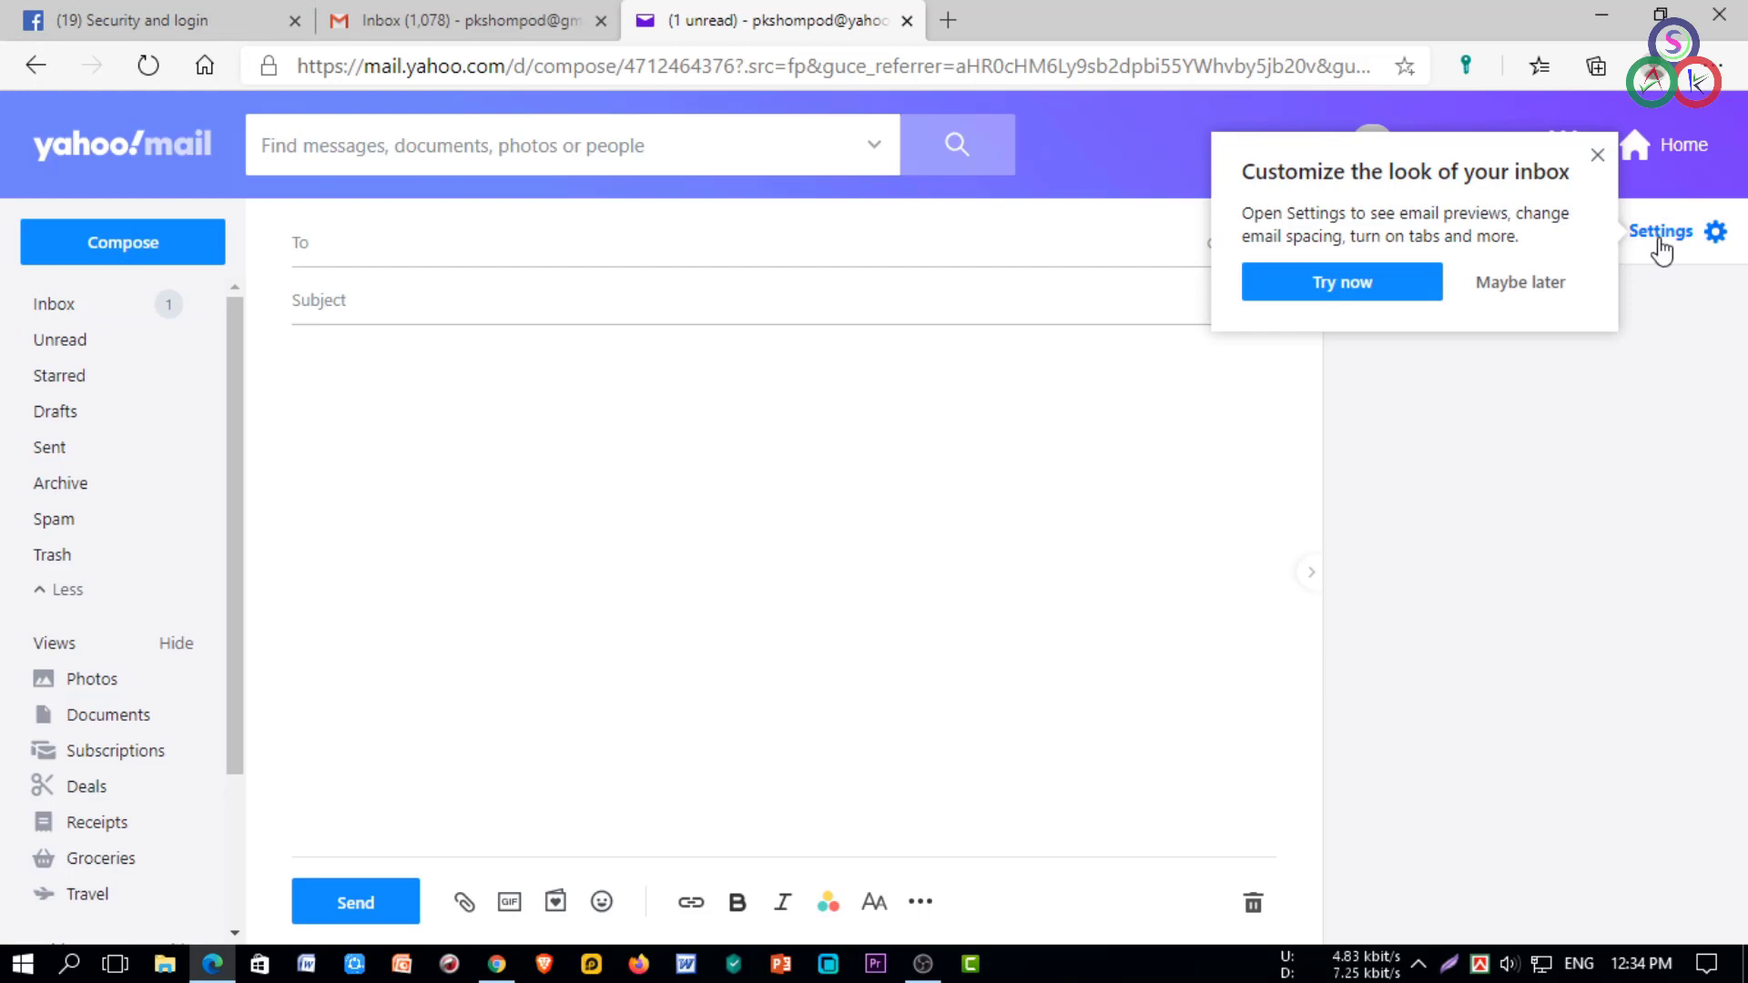
Go from the profile menu's Account Info to Personal Info, then open Account Security
{"action": "left_click", "coordinate": [1658, 233]}
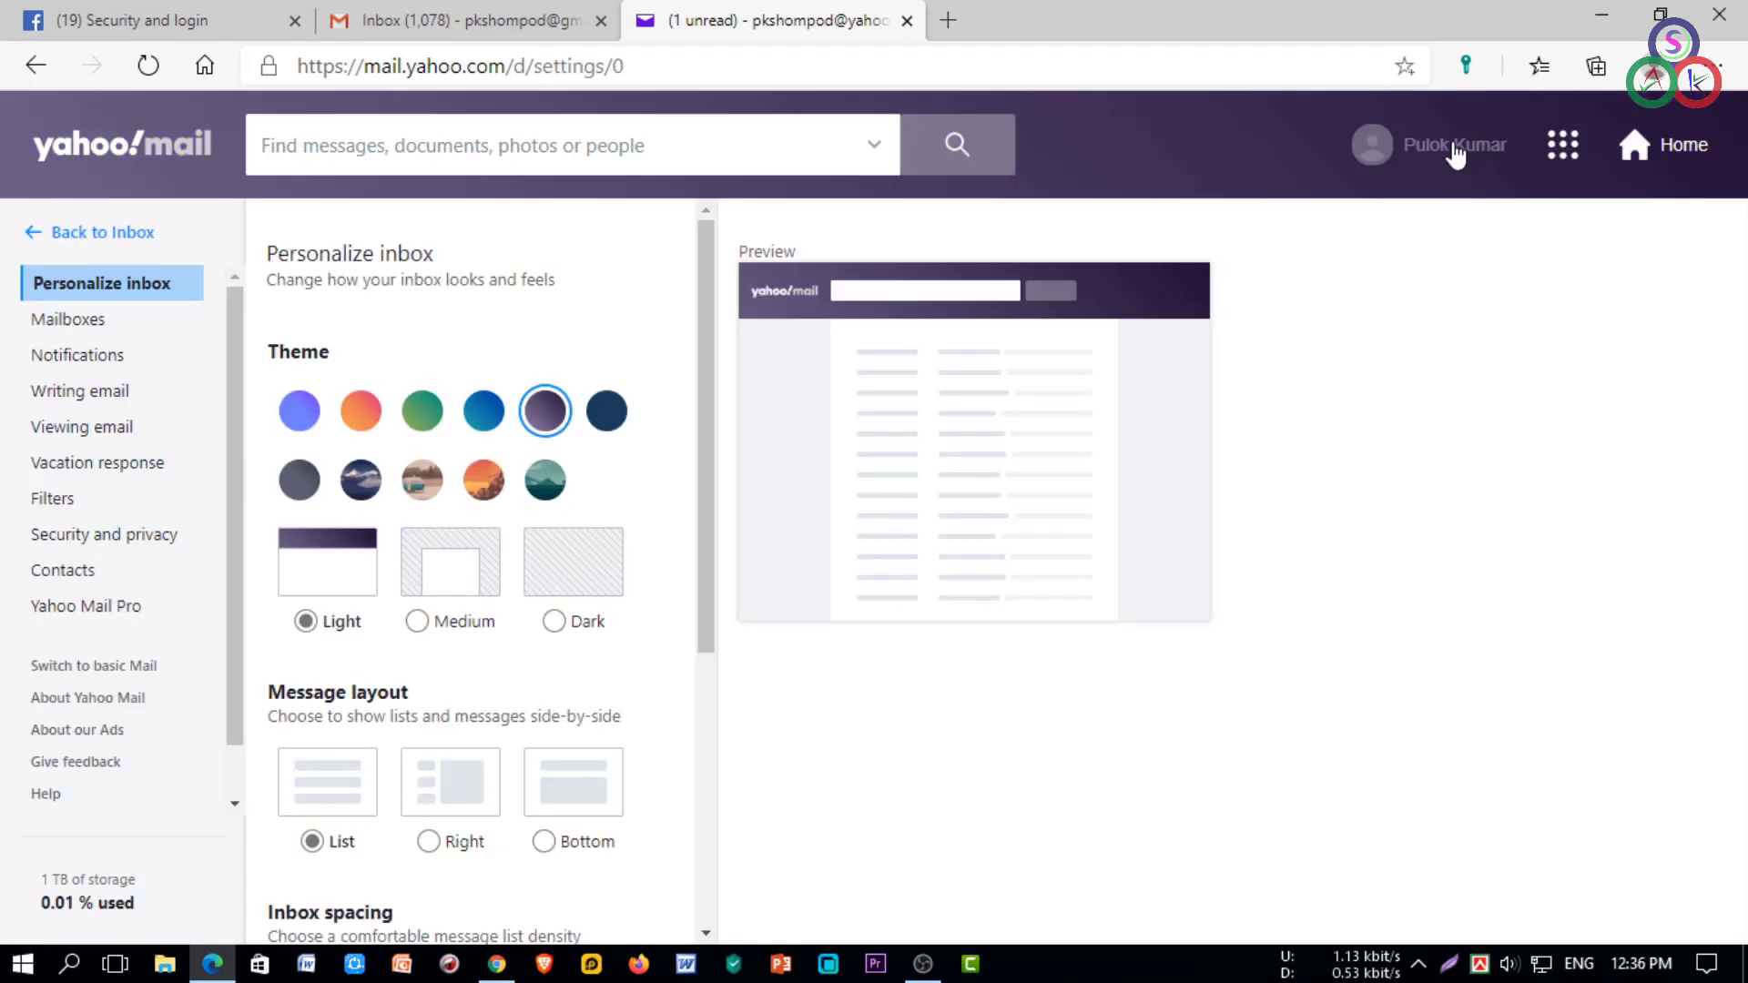
{"action": "left_click", "coordinate": [1456, 154]}
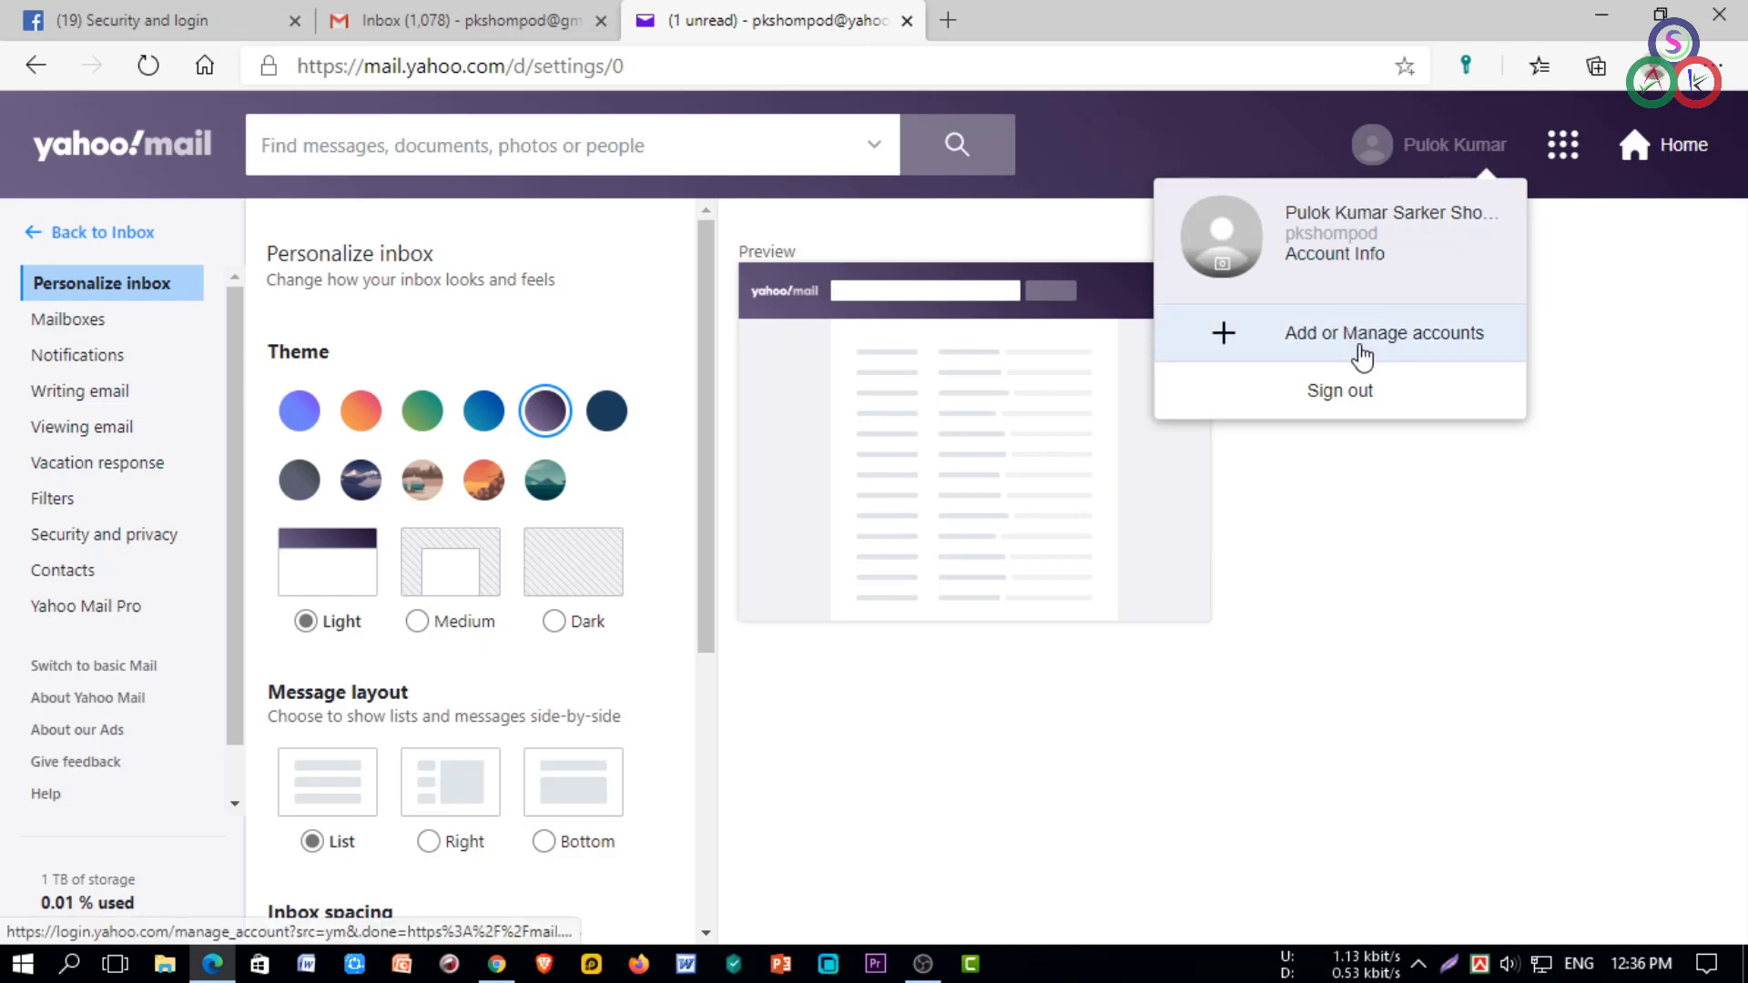
{"action": "left_click", "coordinate": [1340, 256]}
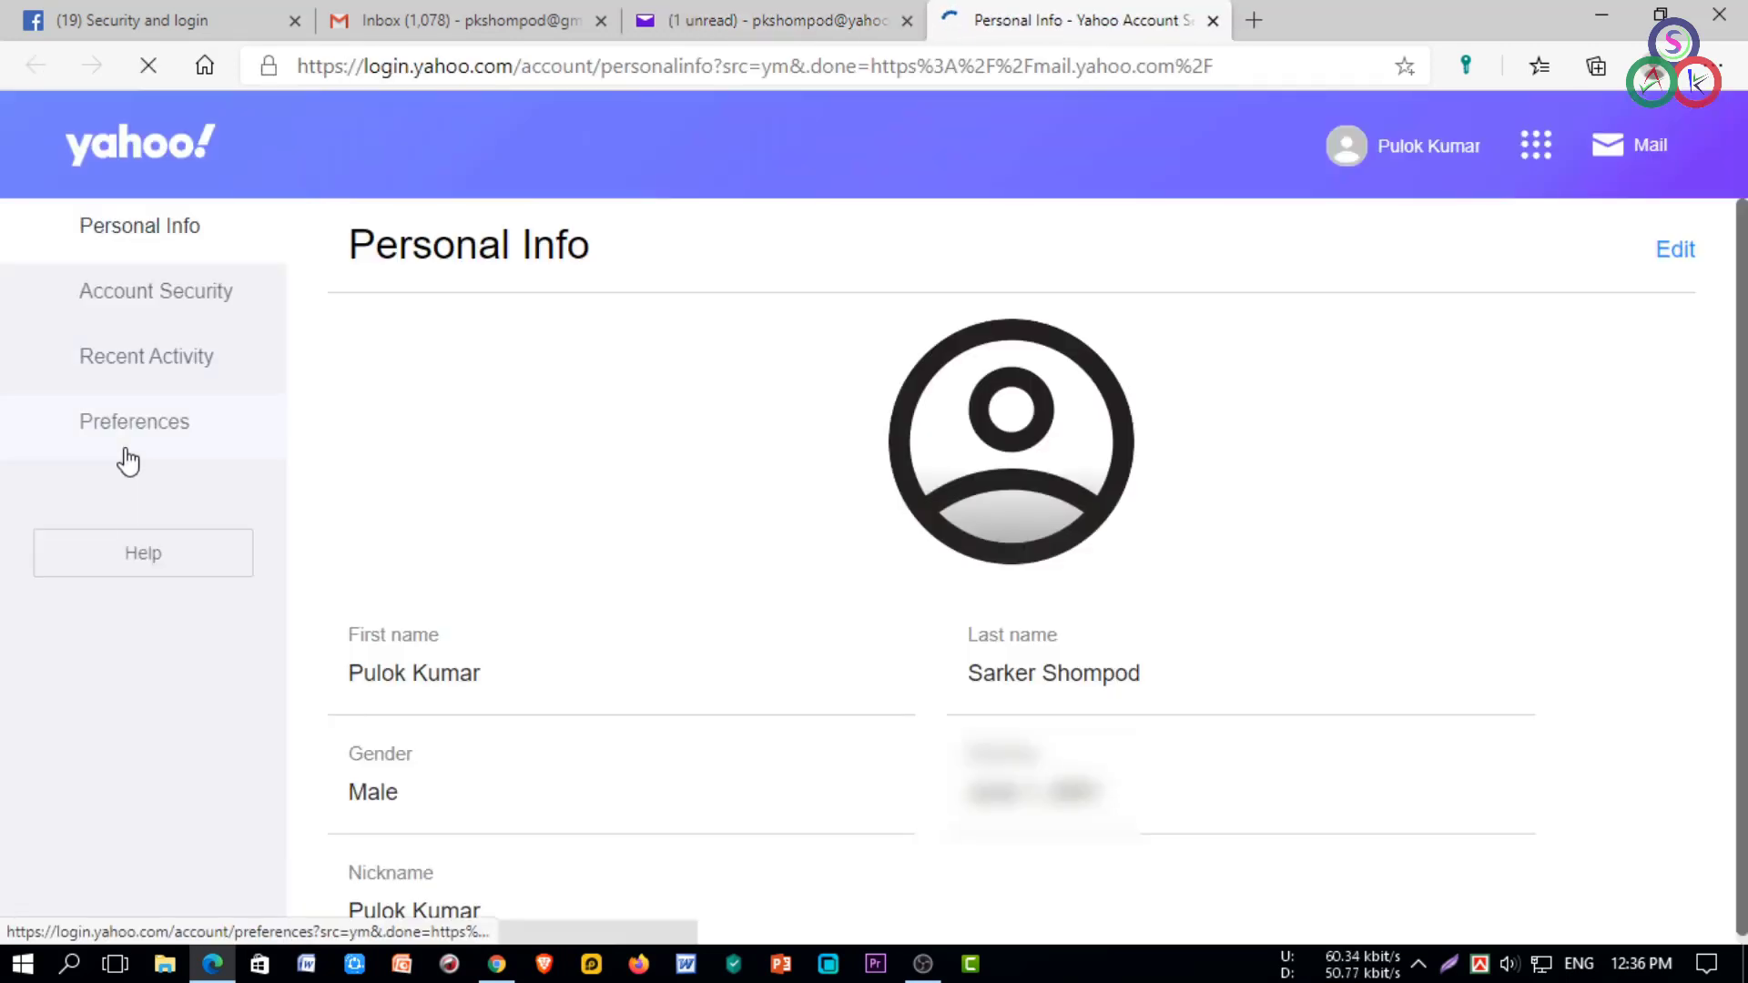
{"action": "left_click", "coordinate": [161, 242]}
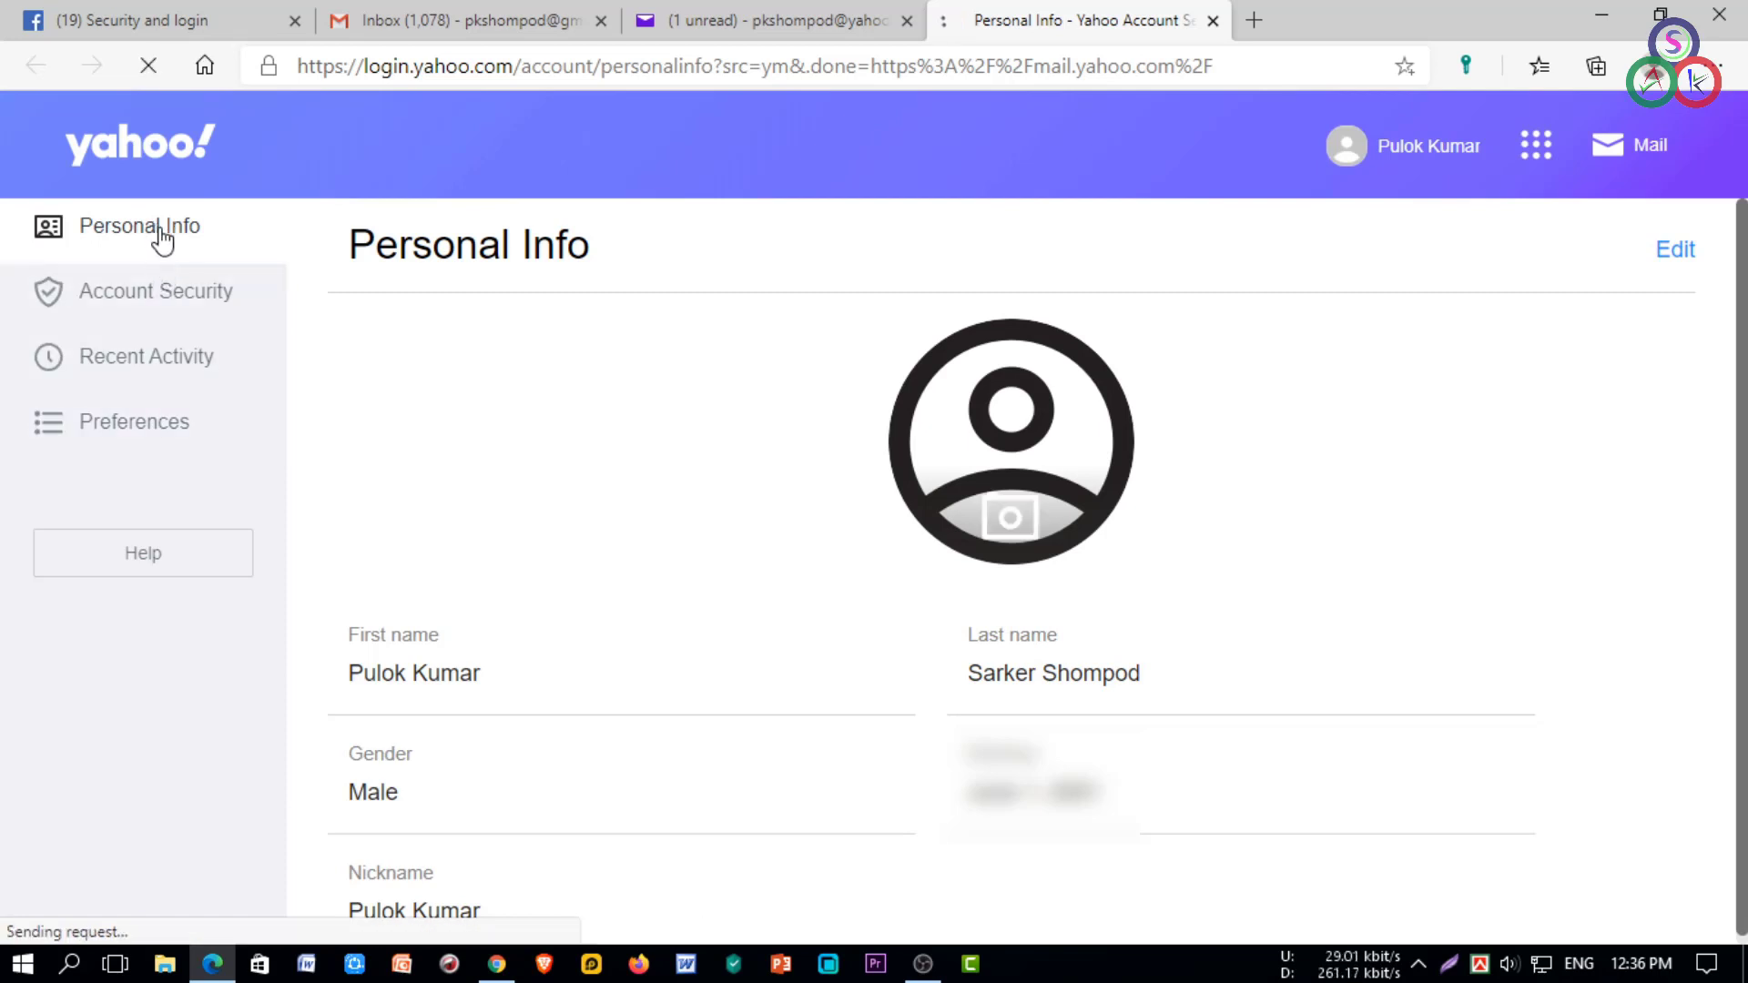
{"action": "left_click", "coordinate": [162, 242]}
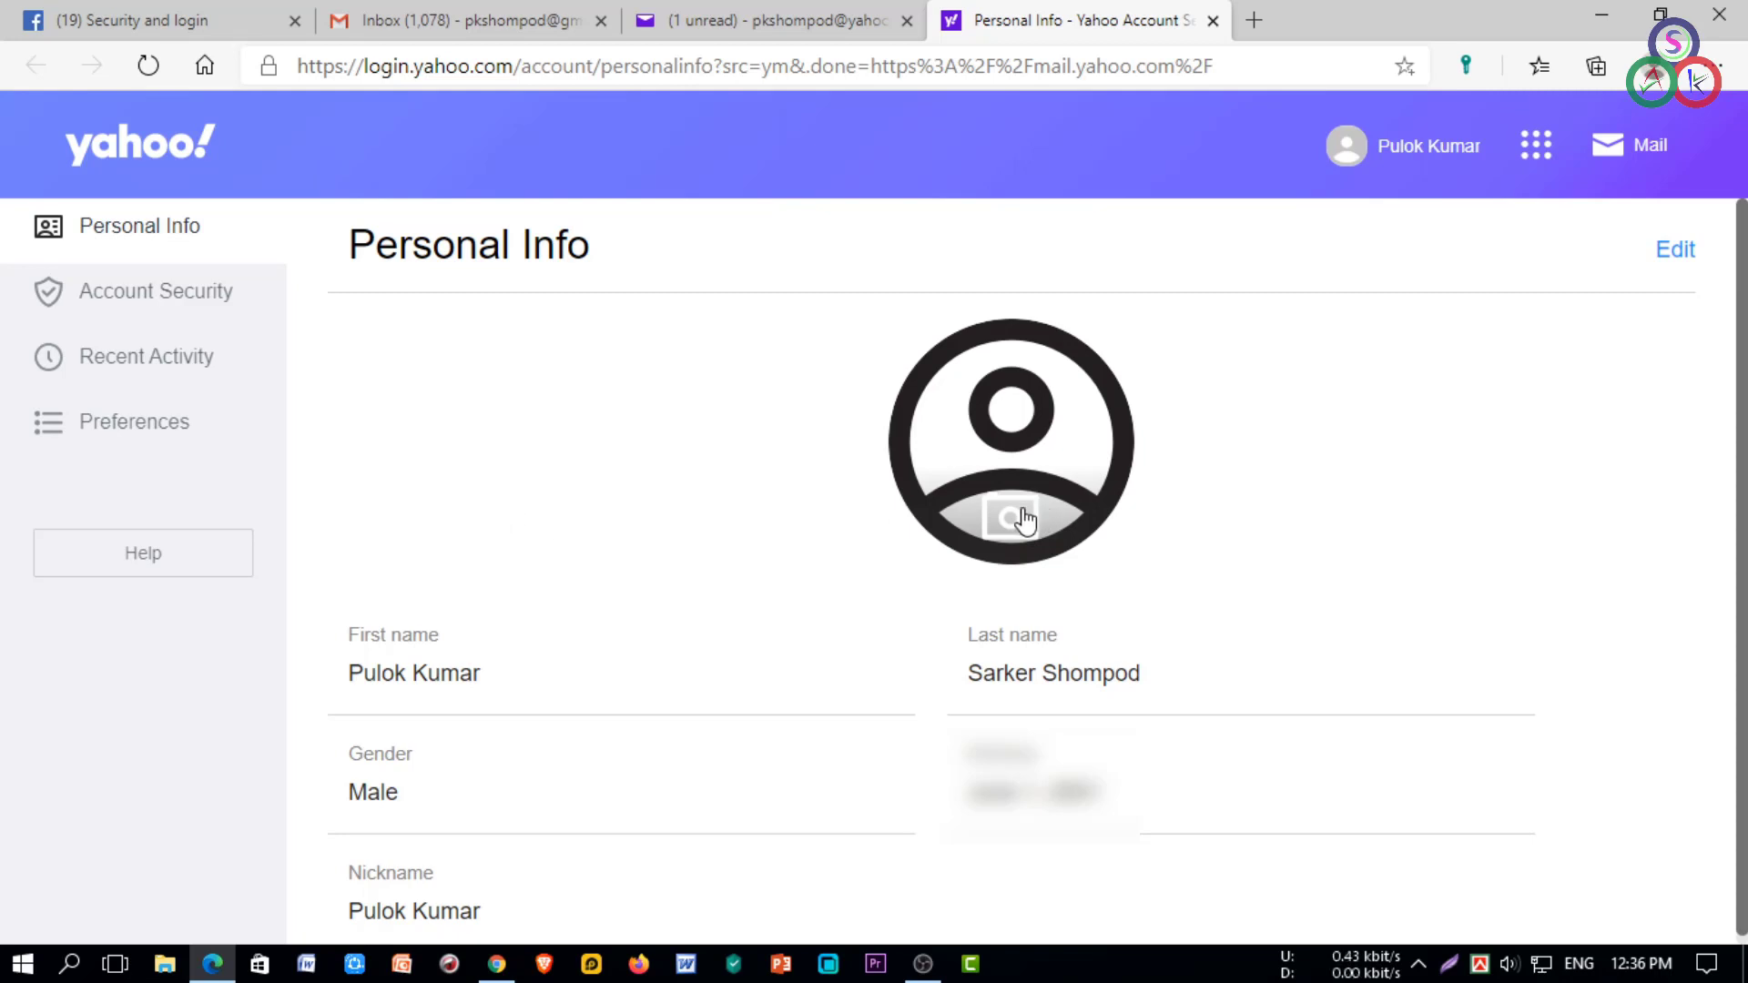
{"action": "scroll", "coordinate": [759, 453], "scroll_direction": "down", "scroll_amount": 1}
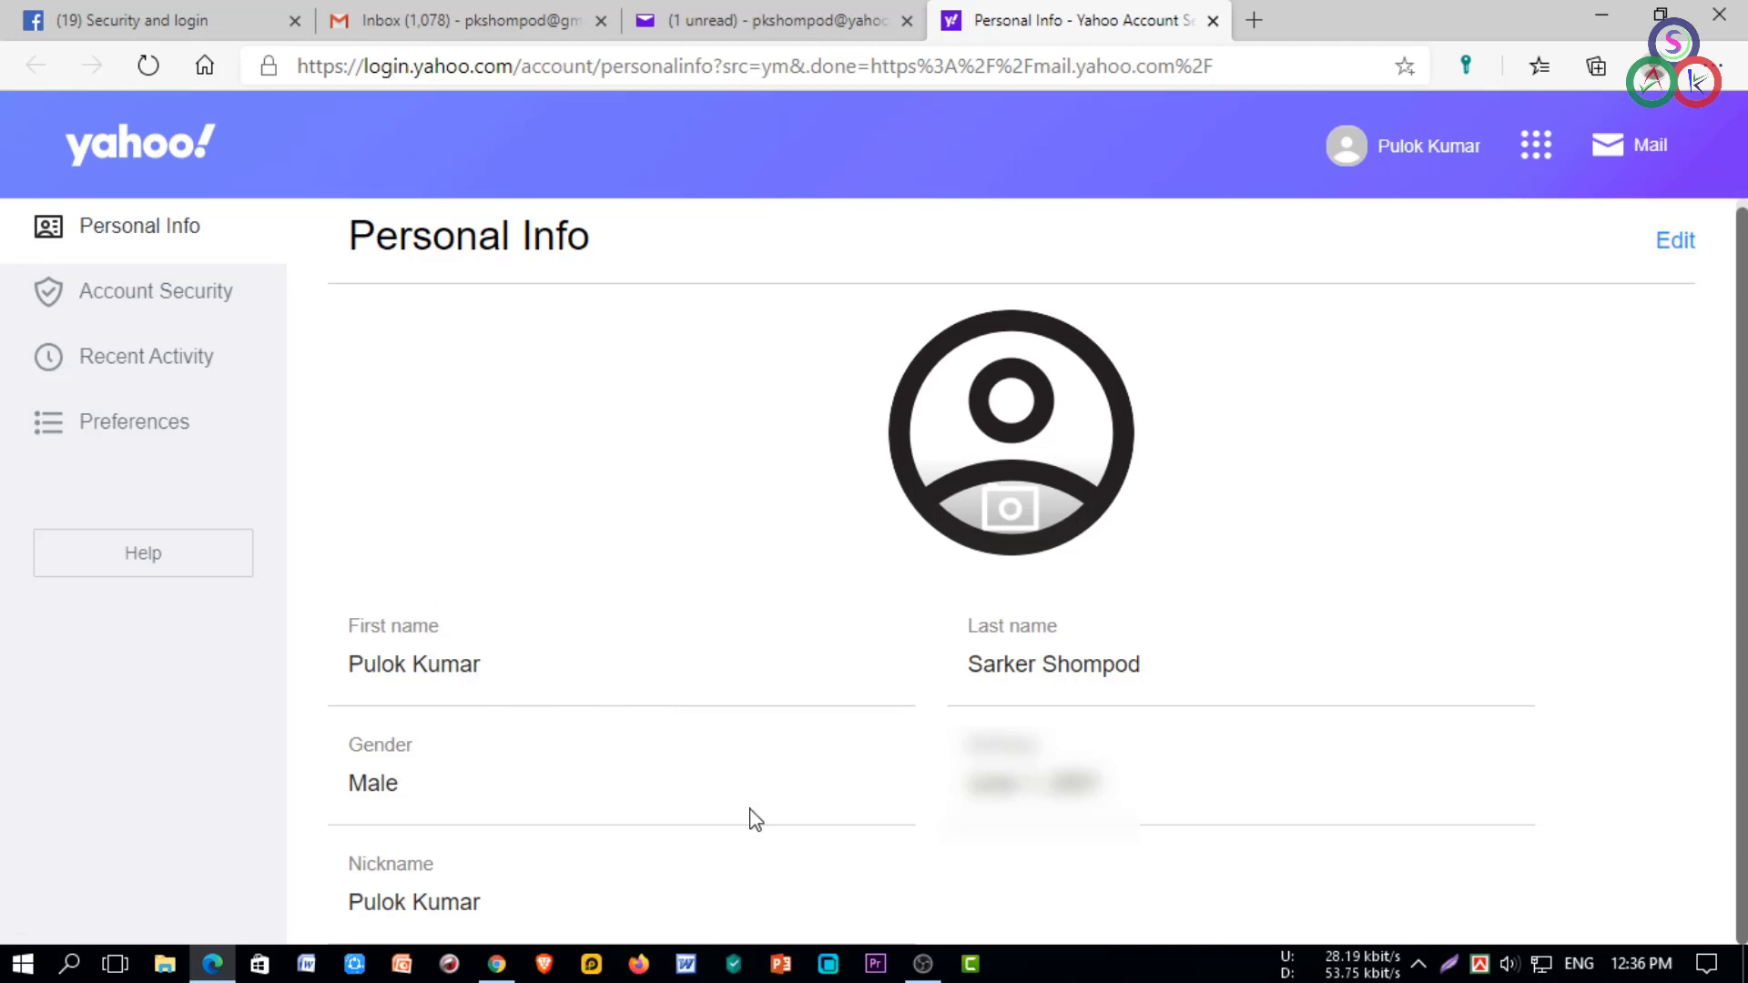
{"action": "scroll", "coordinate": [752, 817], "scroll_direction": "up", "scroll_amount": 1}
{"action": "left_click", "coordinate": [183, 421]}
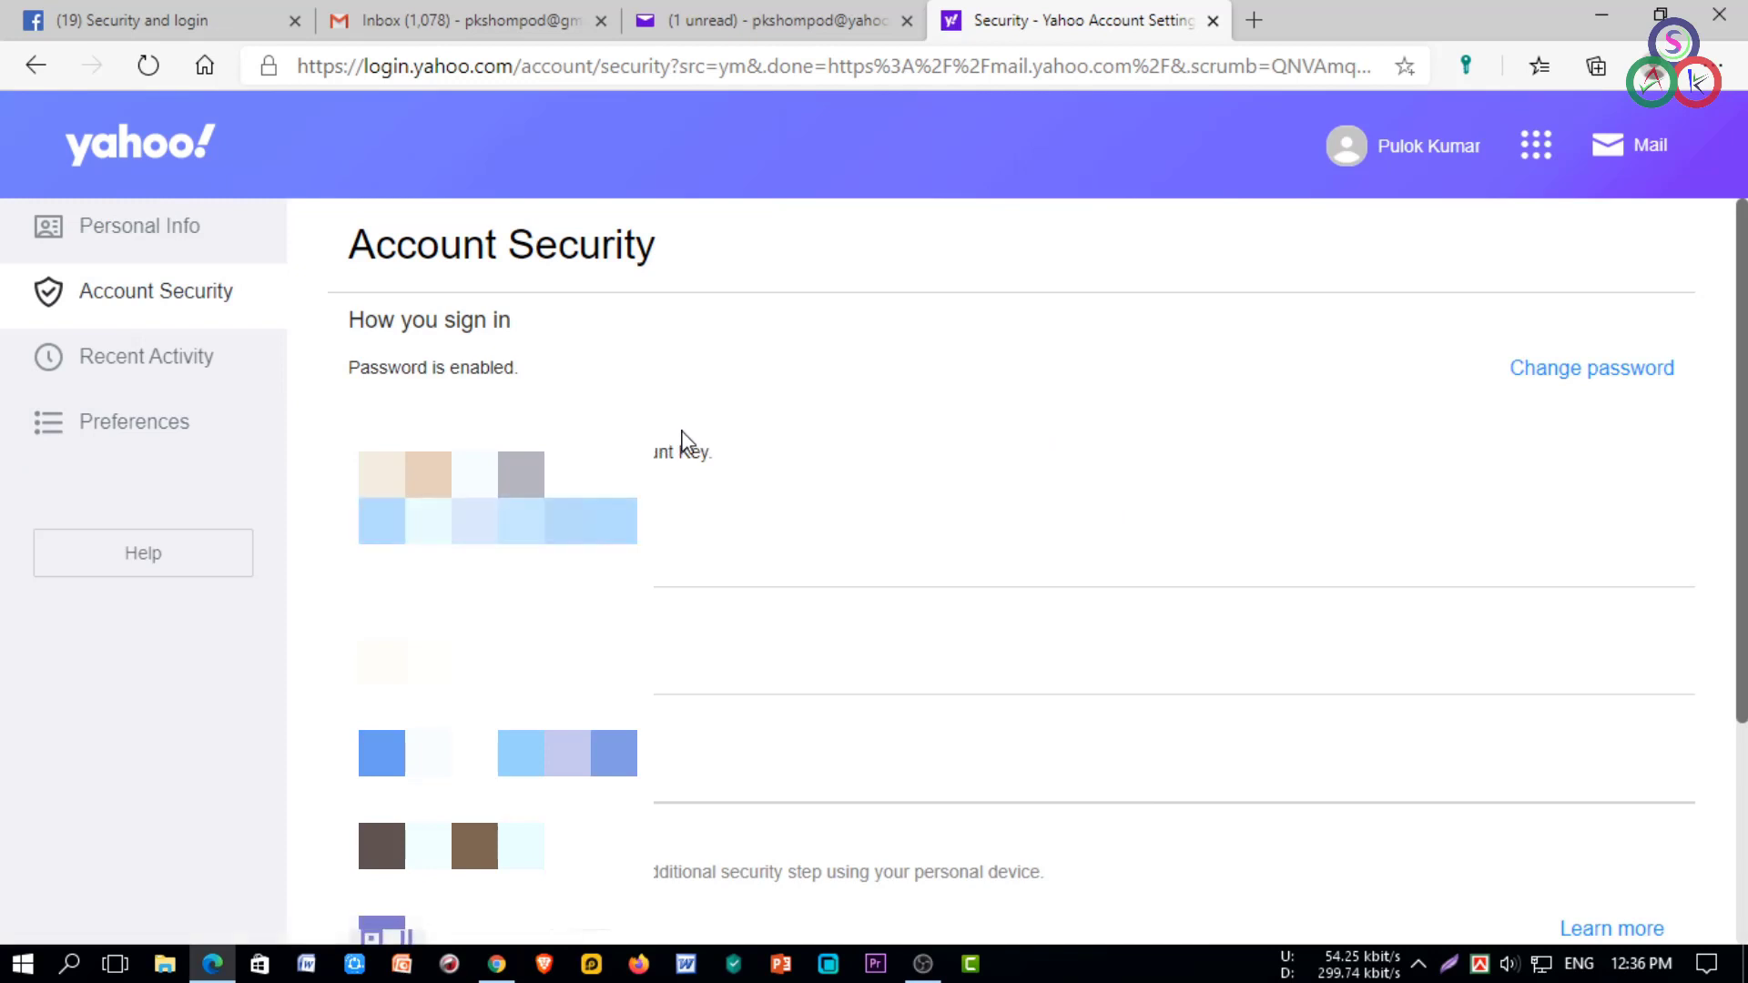
Open the phone number settings and scroll the recovery info page
{"action": "scroll", "coordinate": [785, 455], "scroll_direction": "down", "scroll_amount": 3}
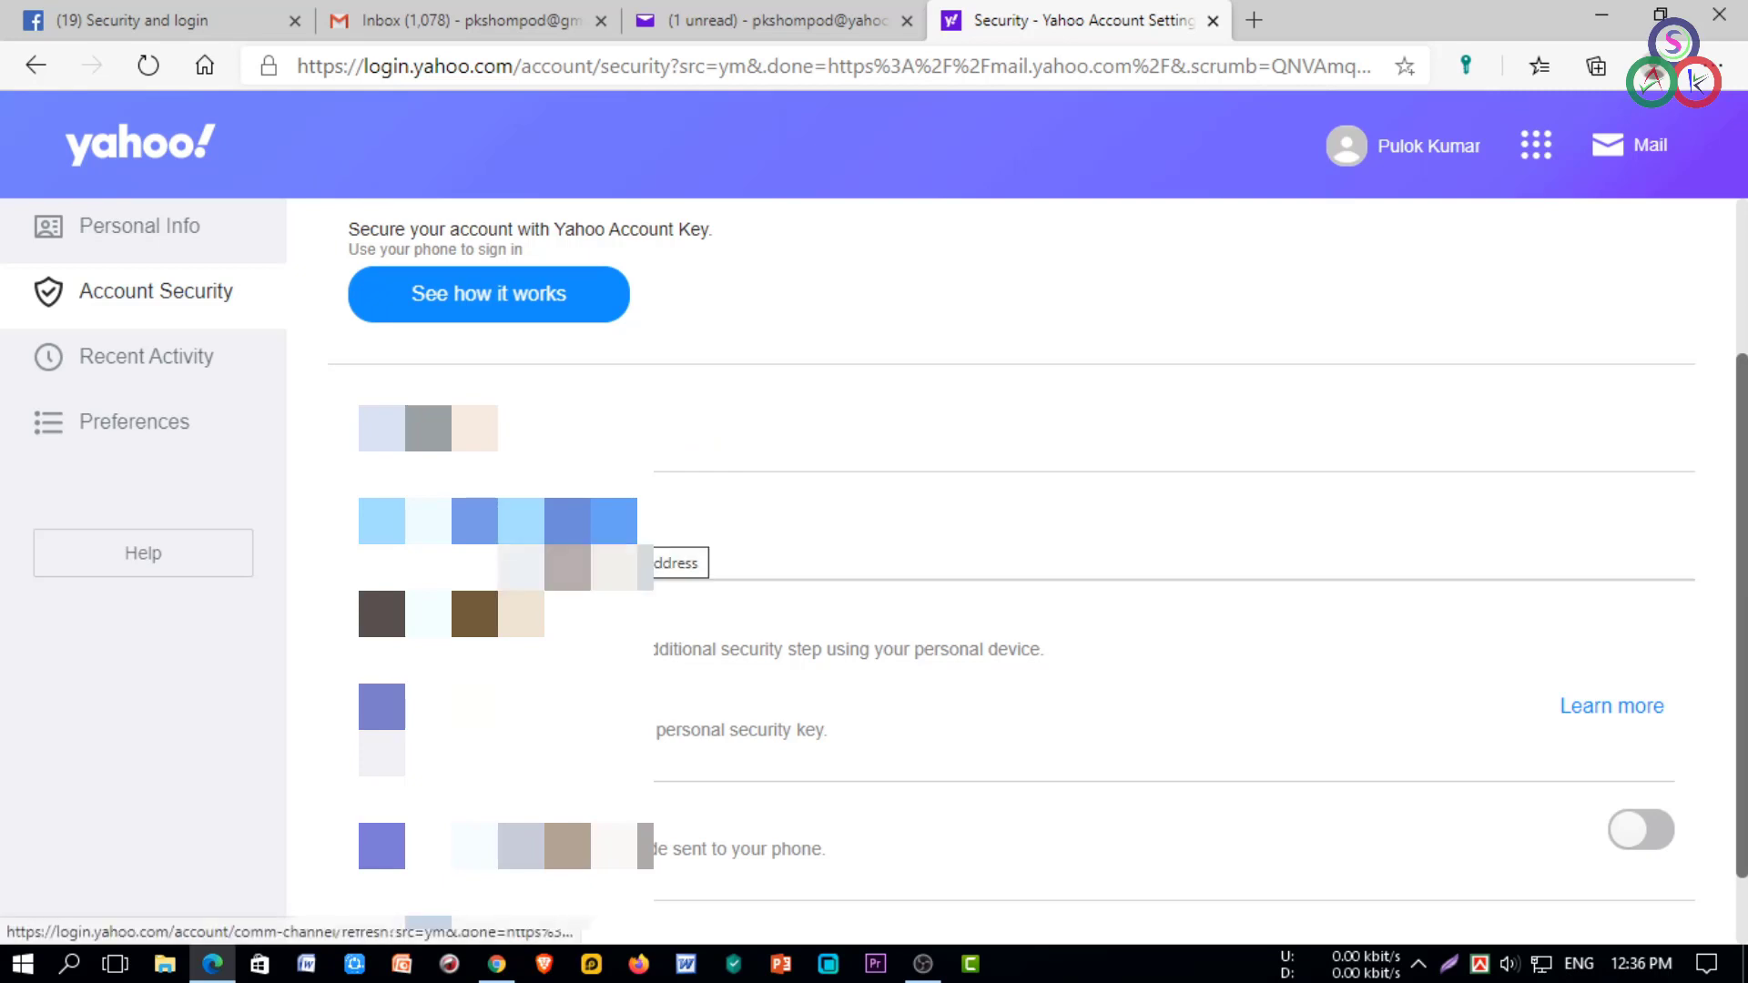
{"action": "left_click", "coordinate": [660, 533]}
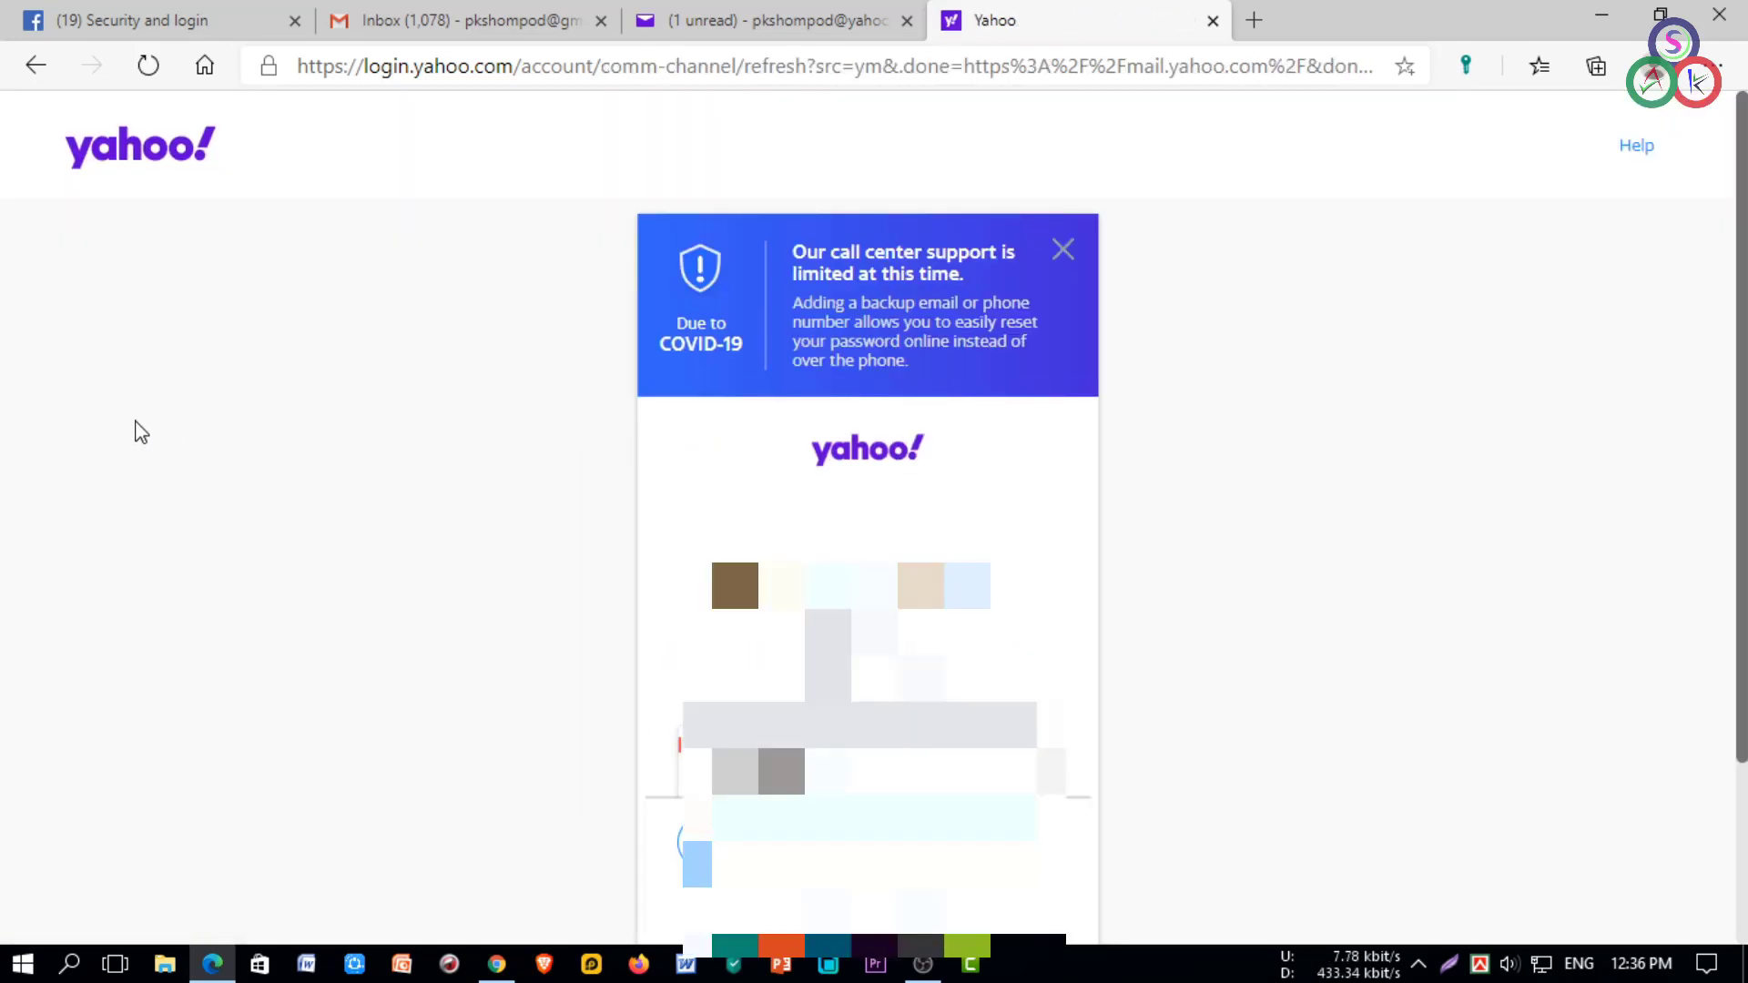
{"action": "scroll", "coordinate": [141, 433], "scroll_direction": "down", "scroll_amount": 3}
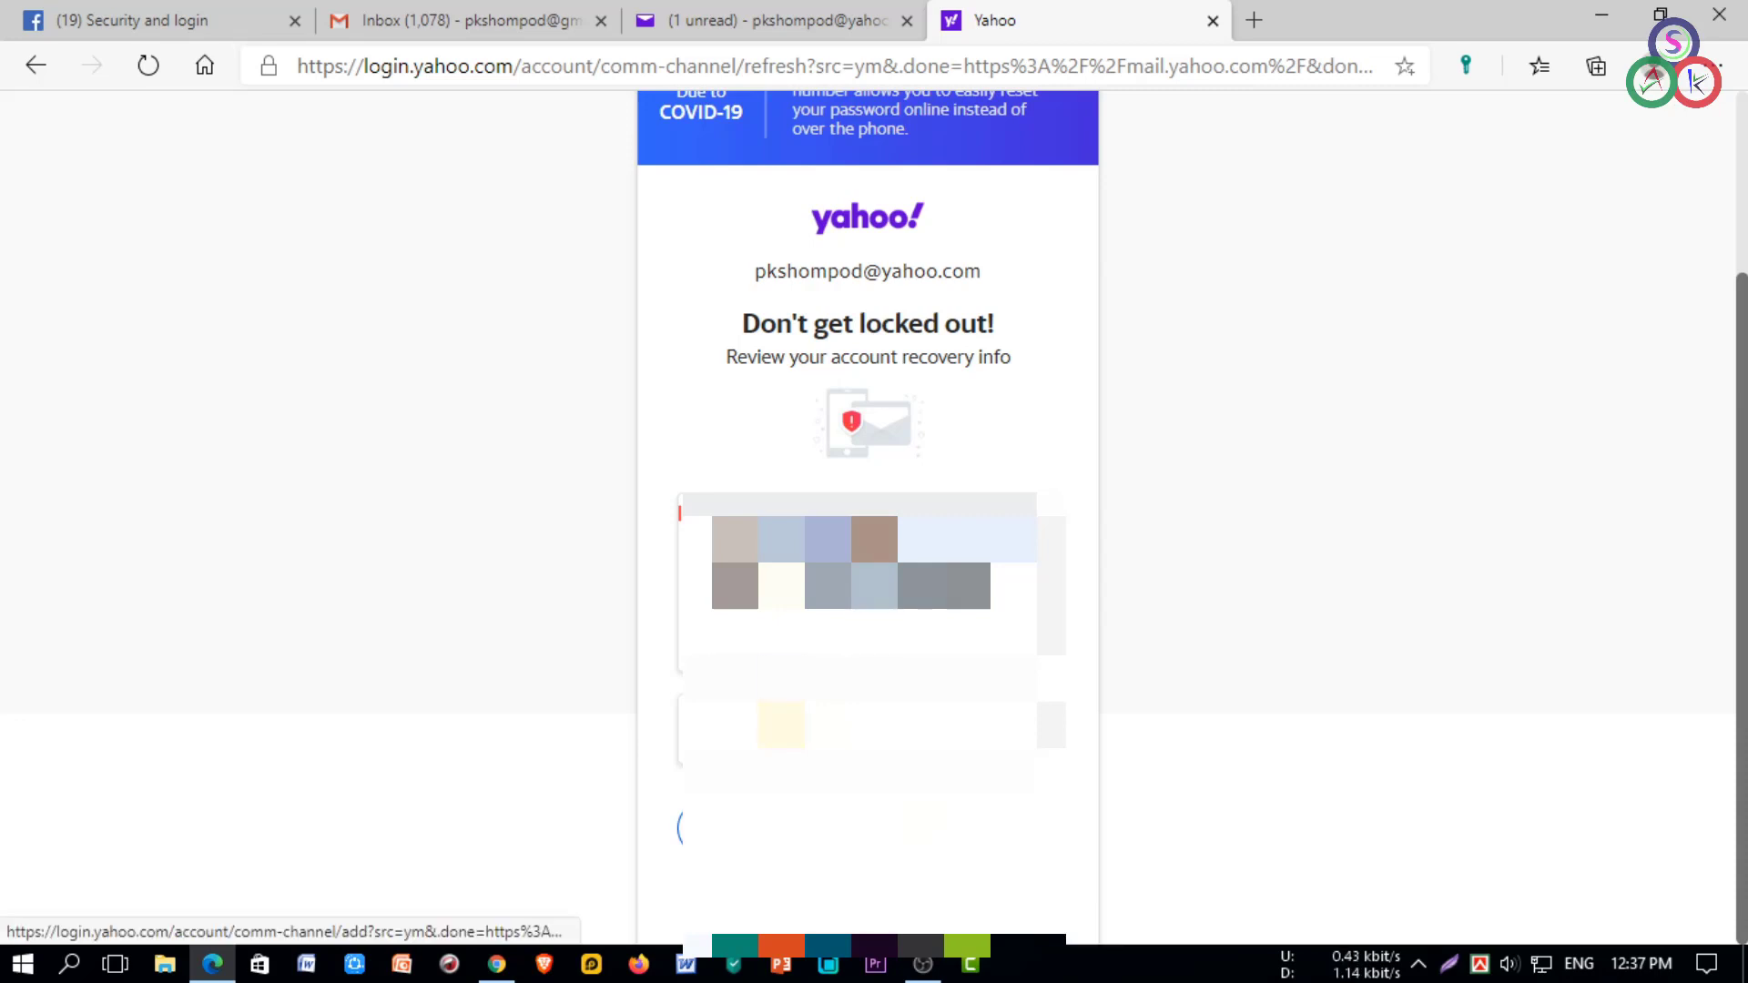
Submit a Gmail address as recovery email and switch to the Gmail tab for the code
{"action": "left_click", "coordinate": [682, 755]}
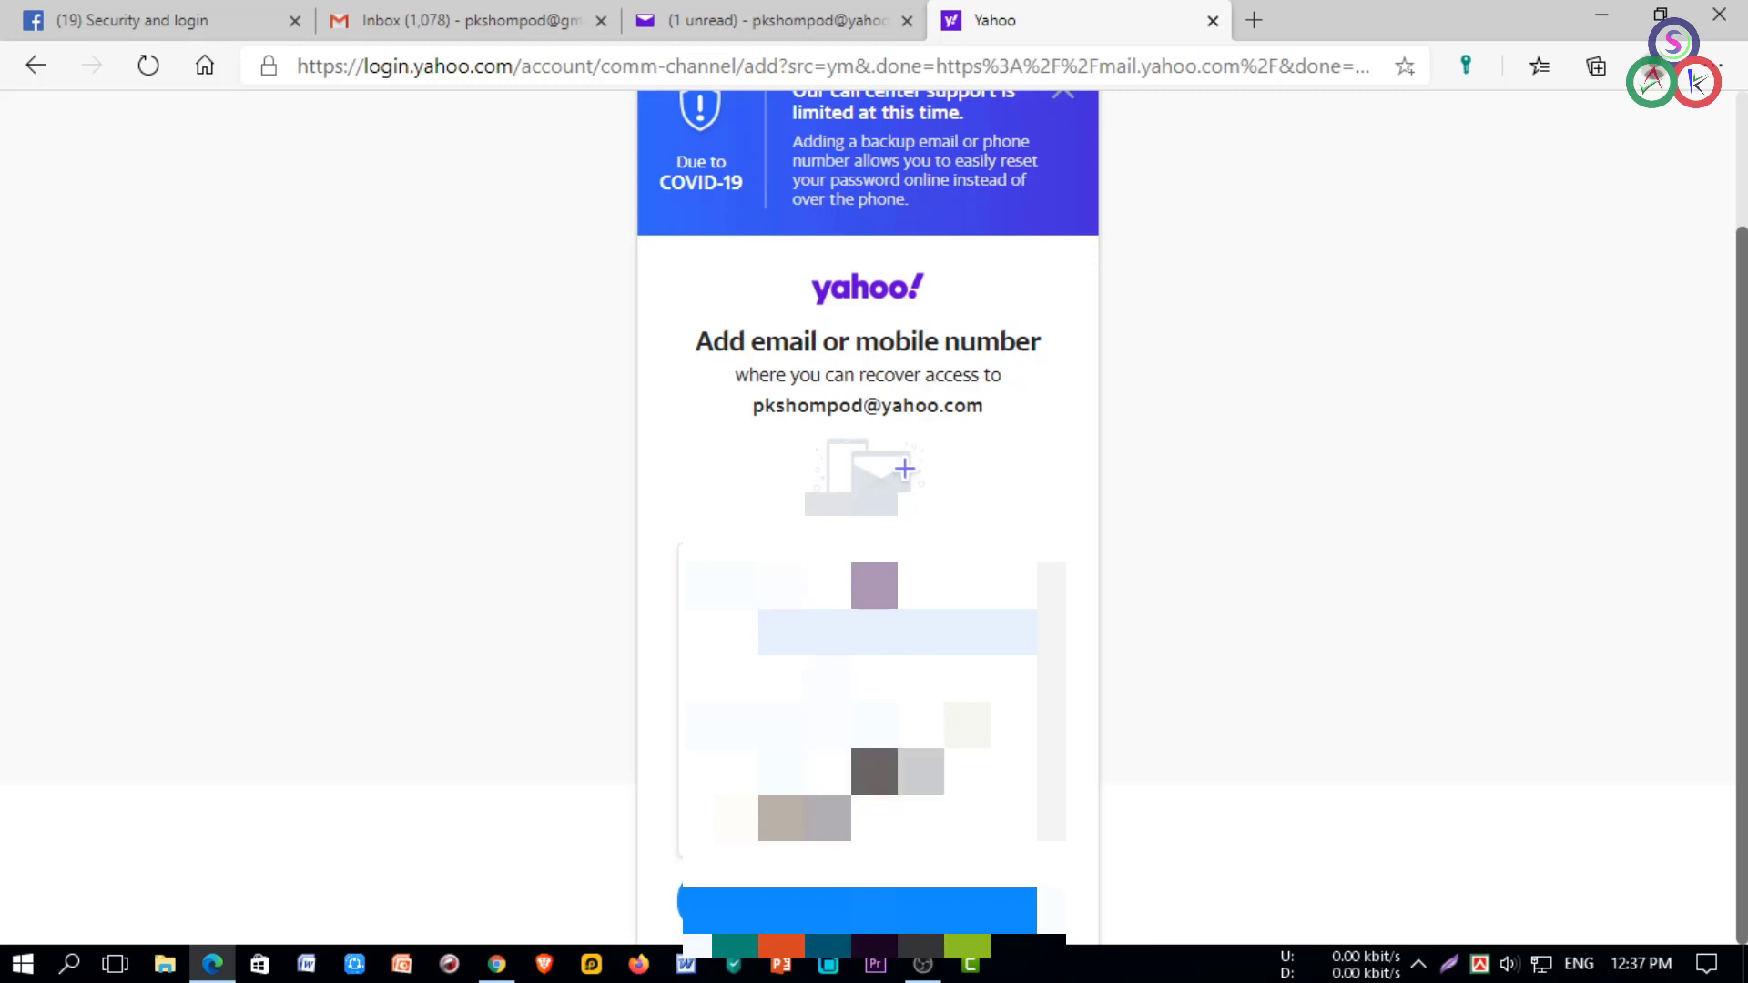
{"action": "left_click", "coordinate": [859, 910]}
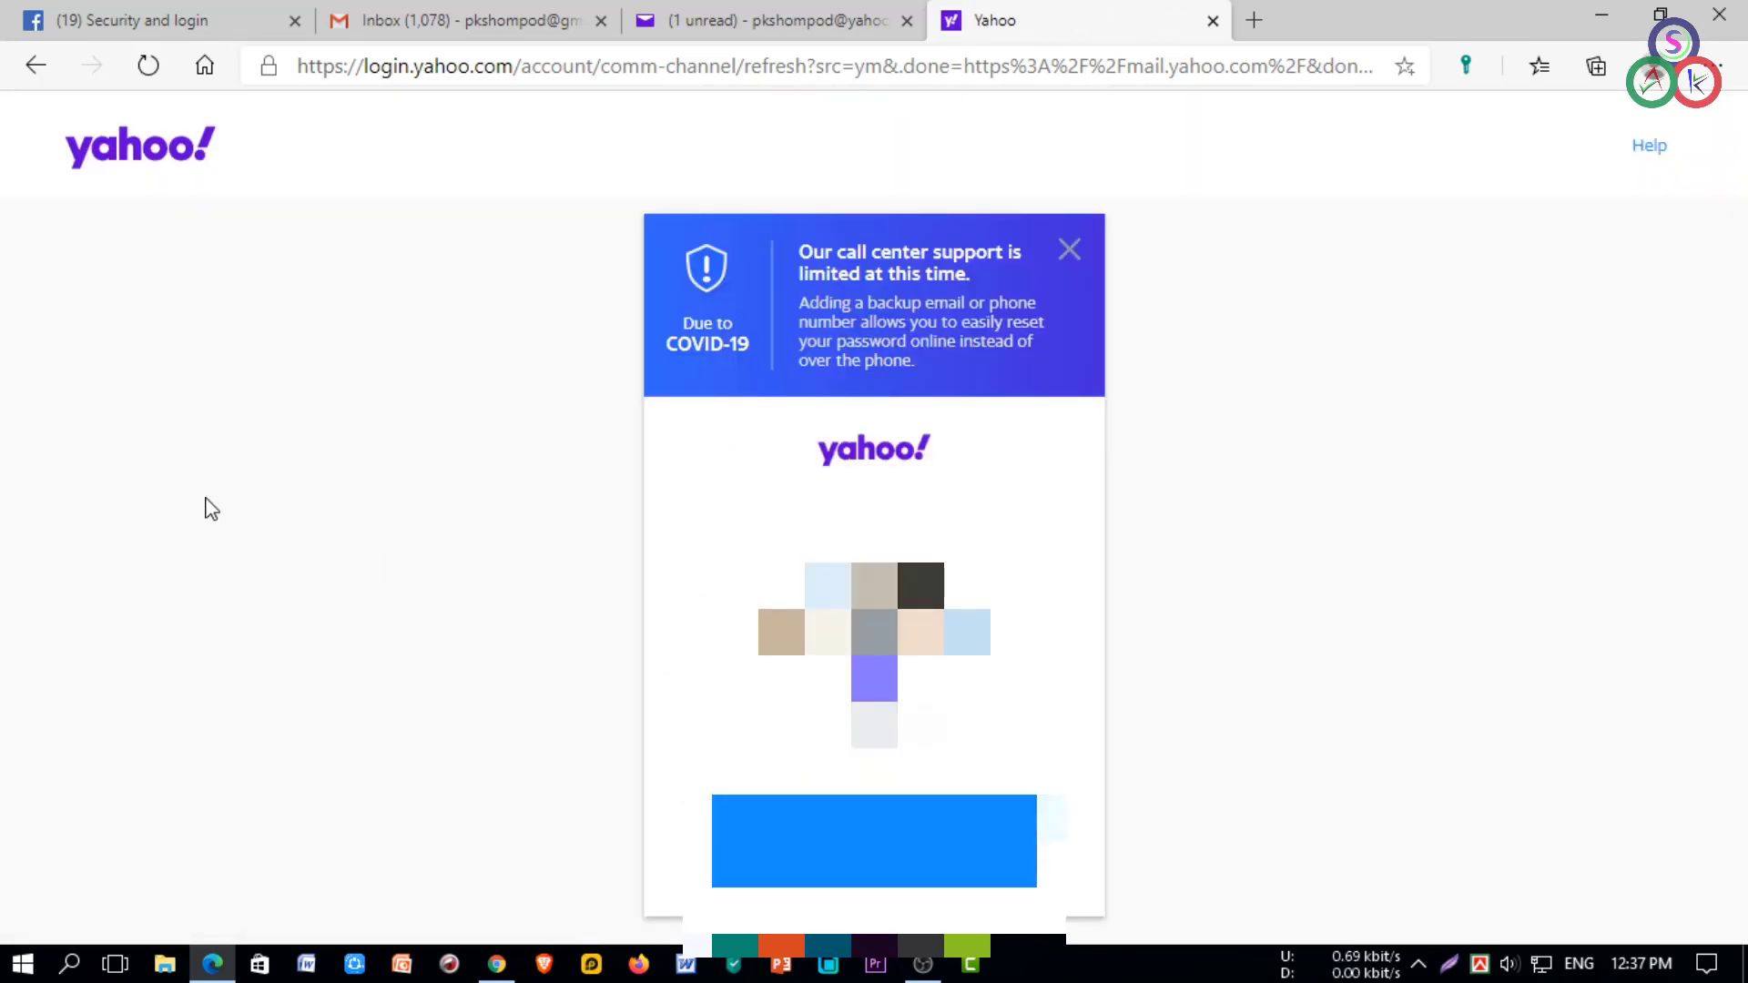
{"action": "left_click", "coordinate": [461, 20]}
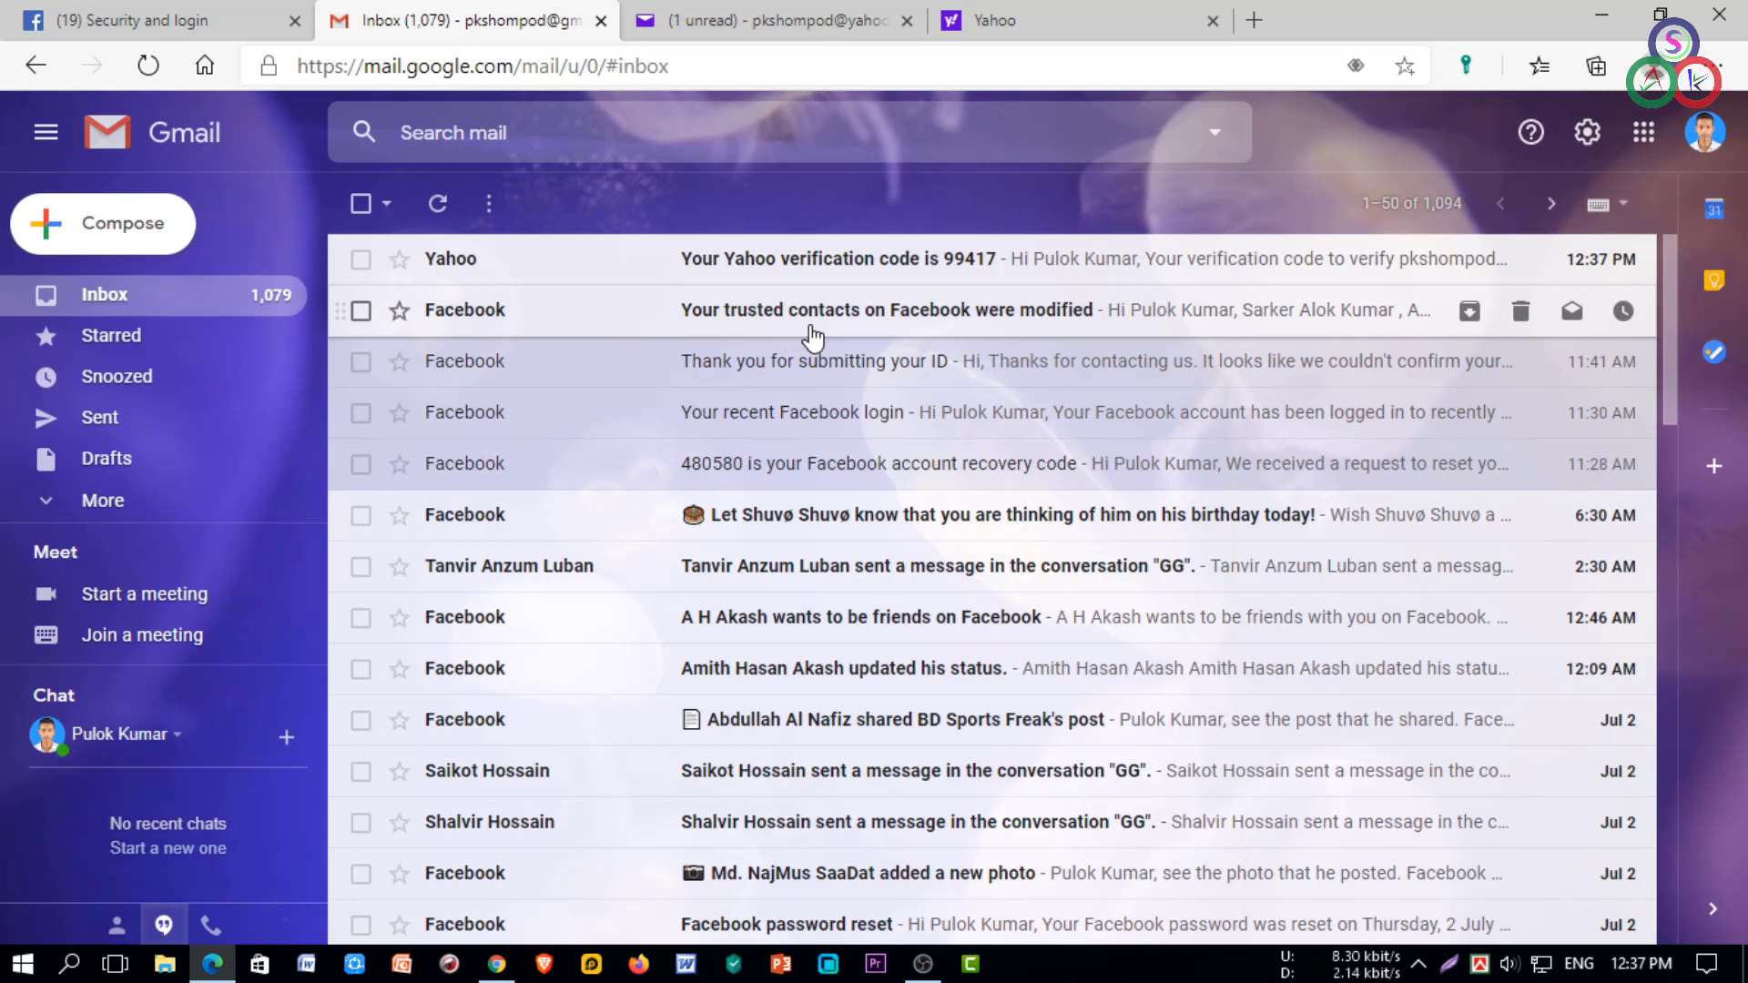
{"action": "left_click", "coordinate": [836, 264]}
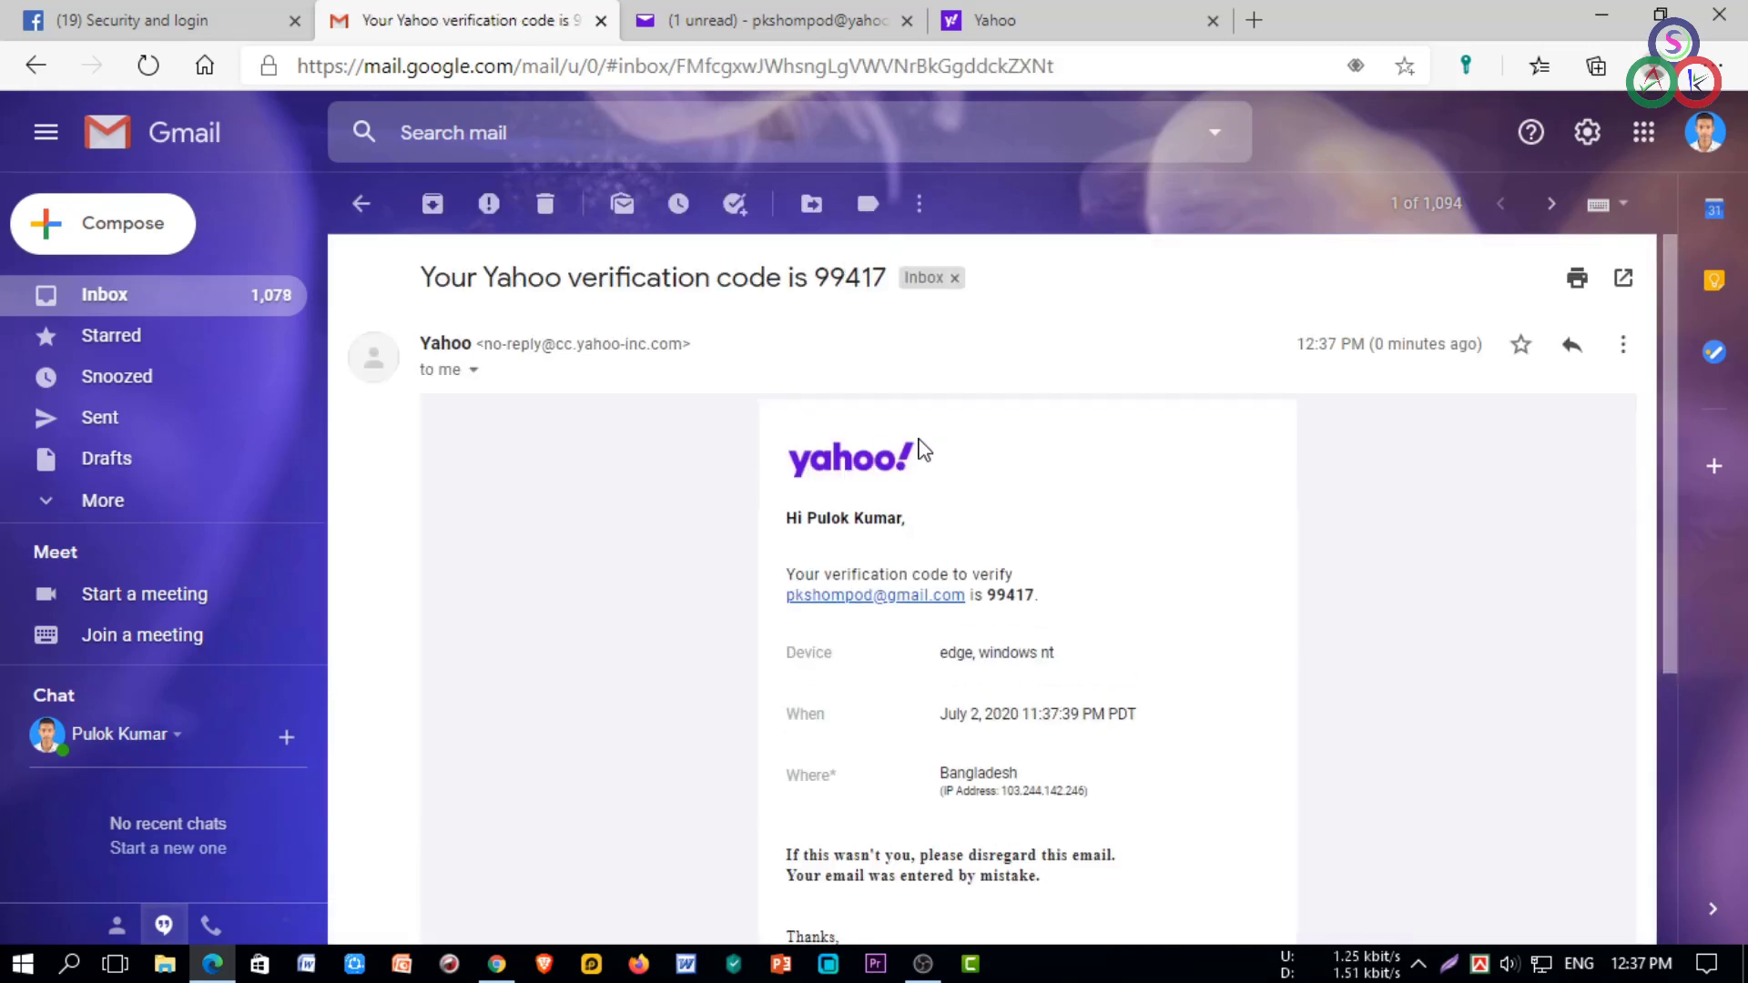
{"action": "mouse_move", "coordinate": [1035, 596]}
{"action": "left_mouse_down"}
{"action": "mouse_move", "coordinate": [992, 596]}
{"action": "mouse_move", "coordinate": [1012, 594]}
{"action": "left_mouse_up"}
{"action": "left_click", "coordinate": [1066, 605]}
{"action": "right_click", "coordinate": [1017, 600]}
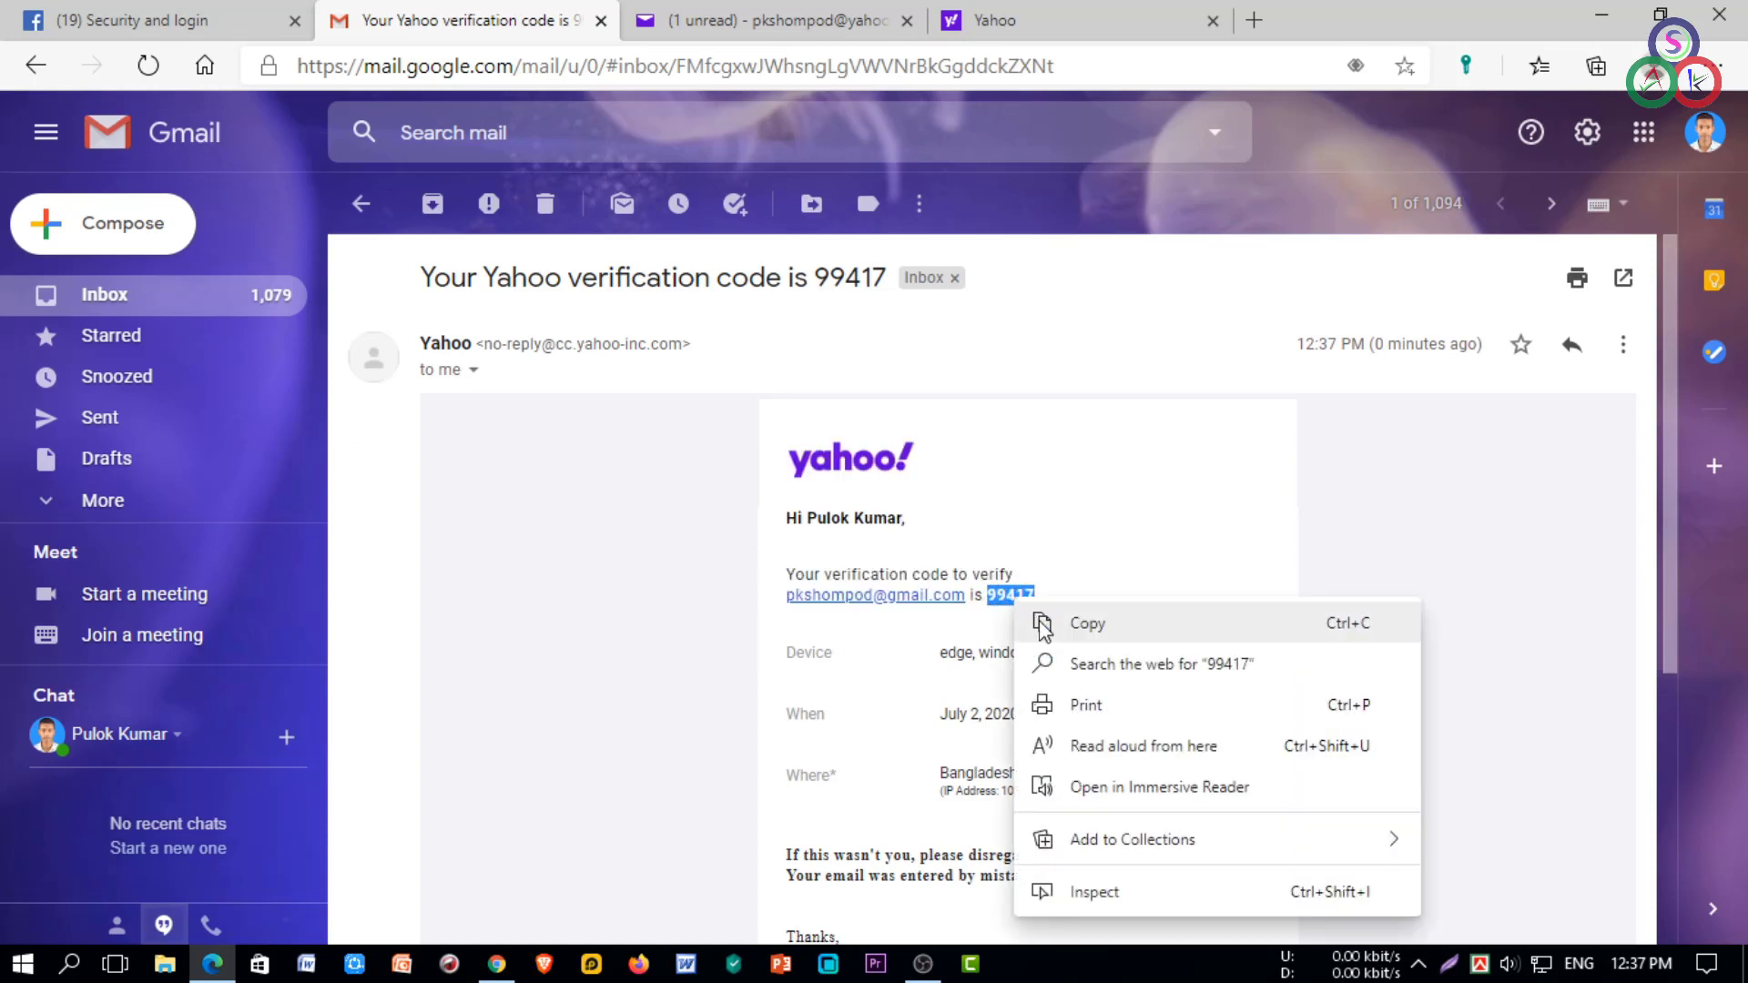
{"action": "left_click", "coordinate": [1043, 620]}
{"action": "left_click", "coordinate": [1080, 26]}
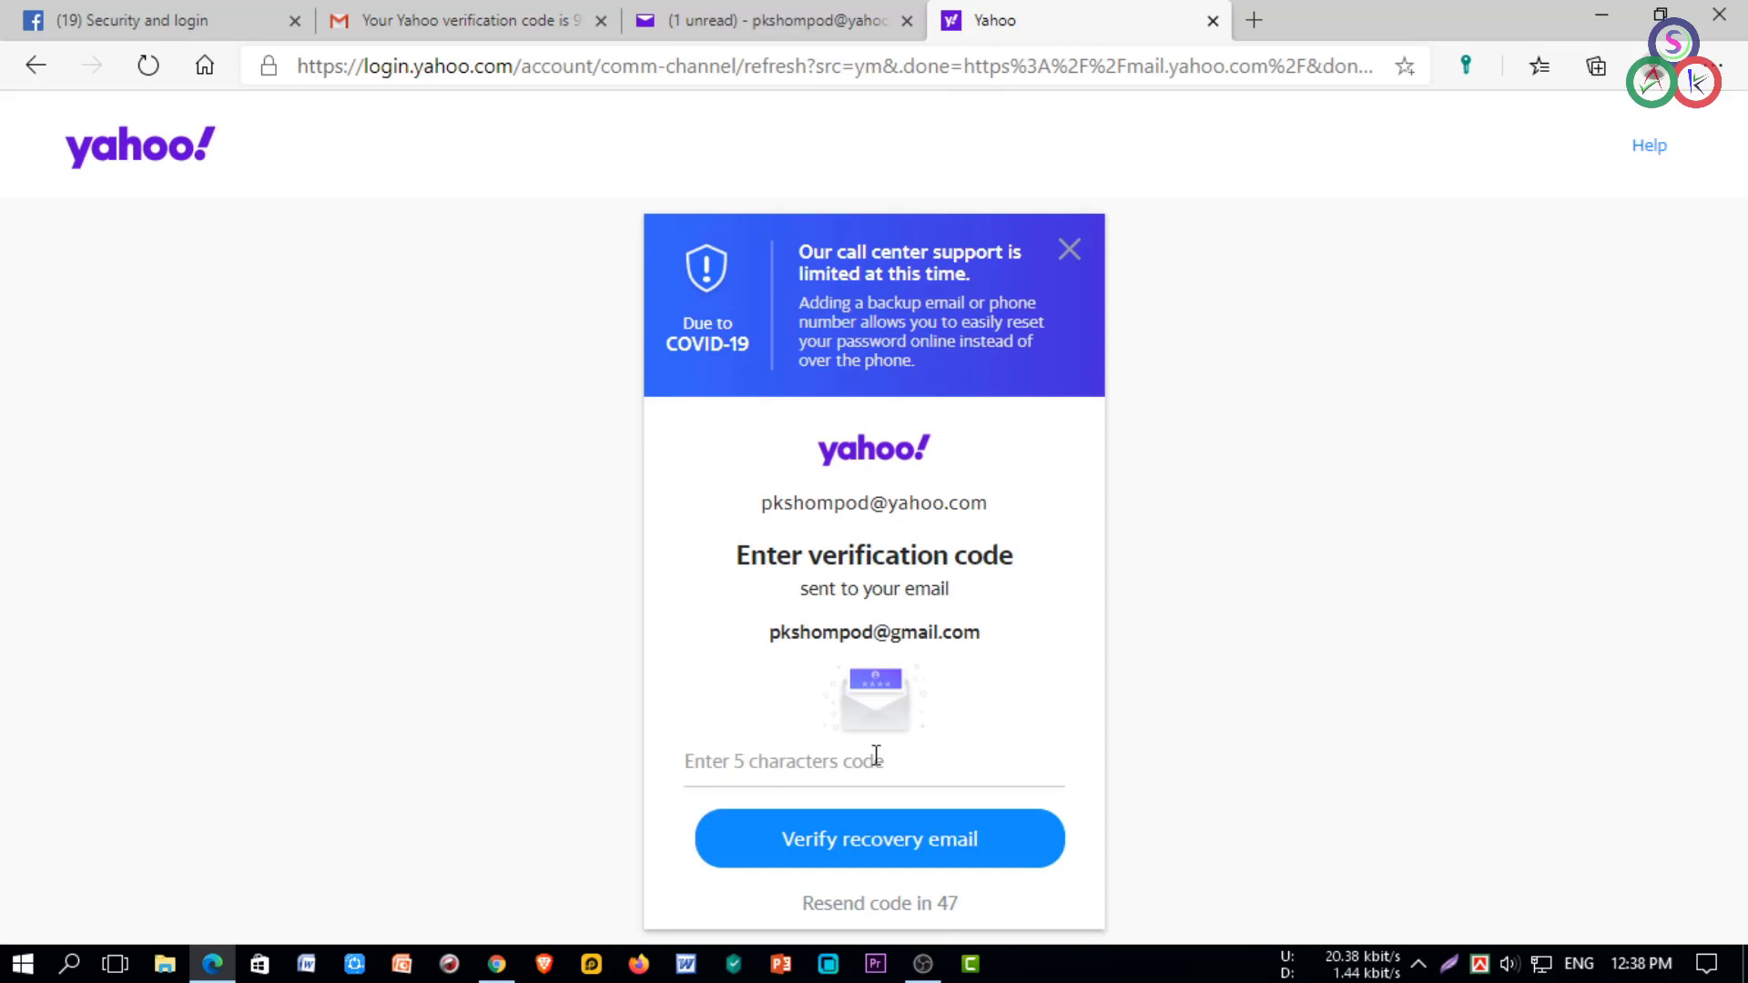
Paste the copied code, verify the recovery email, and confirm the recovery info to continue
{"action": "right_click", "coordinate": [800, 674]}
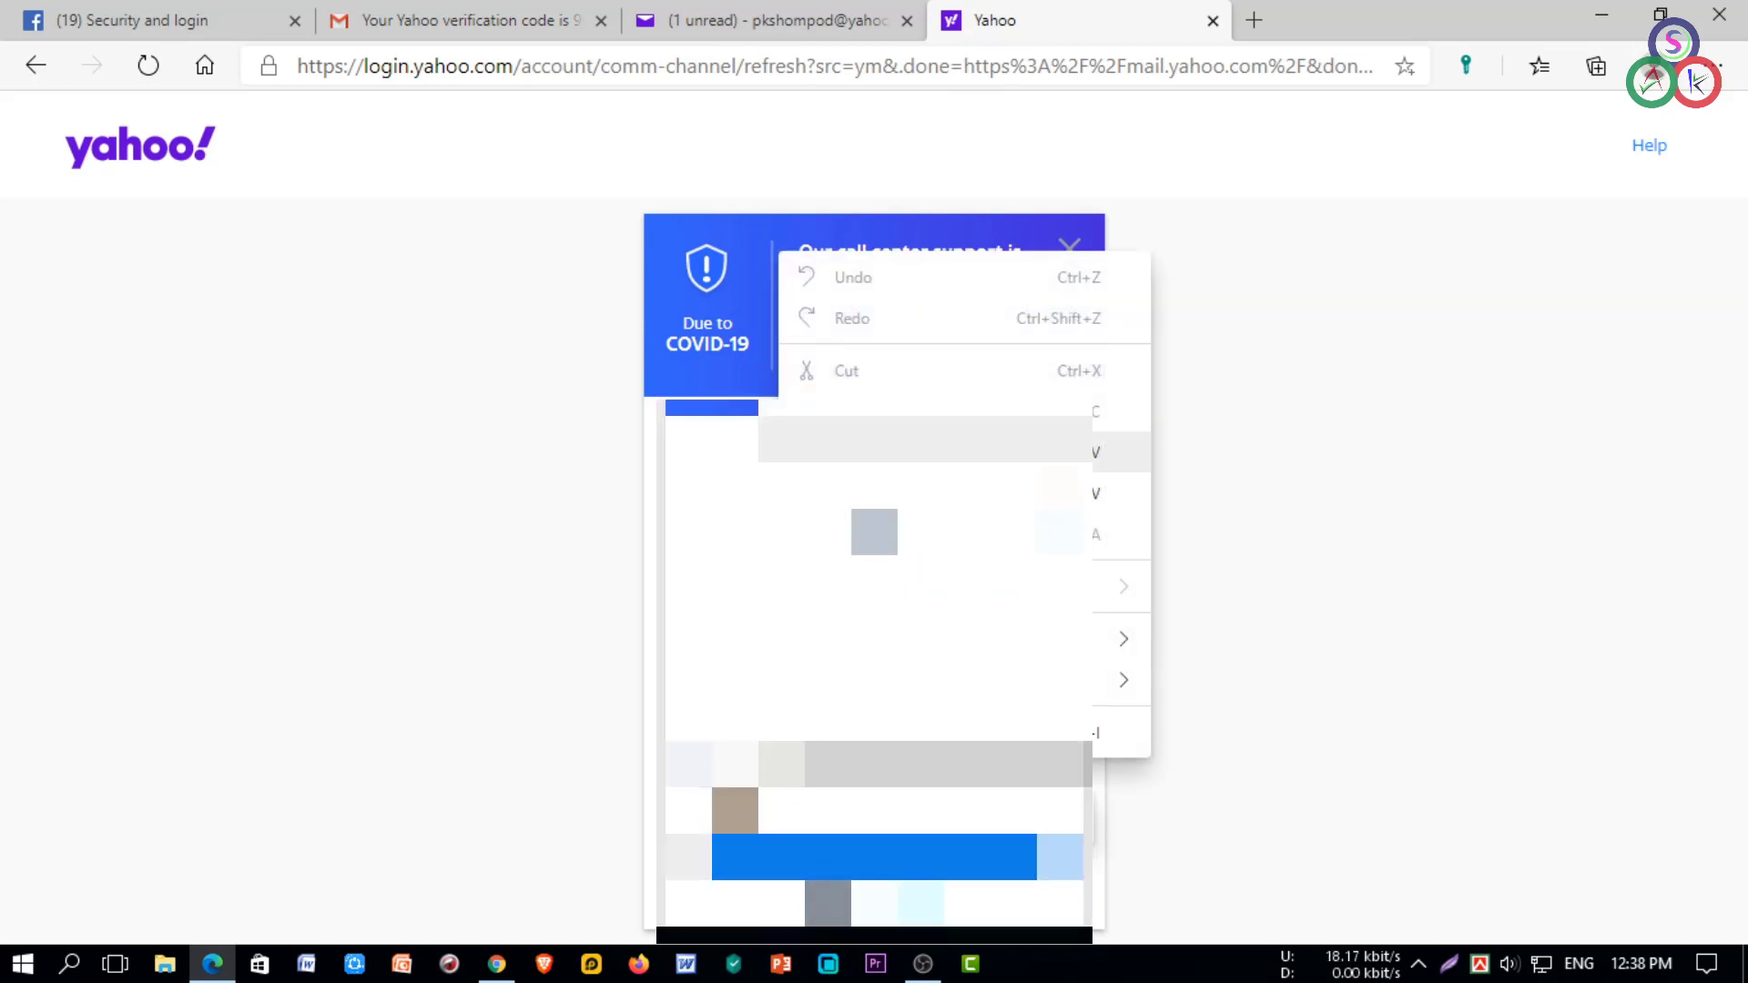
{"action": "left_click", "coordinate": [938, 441]}
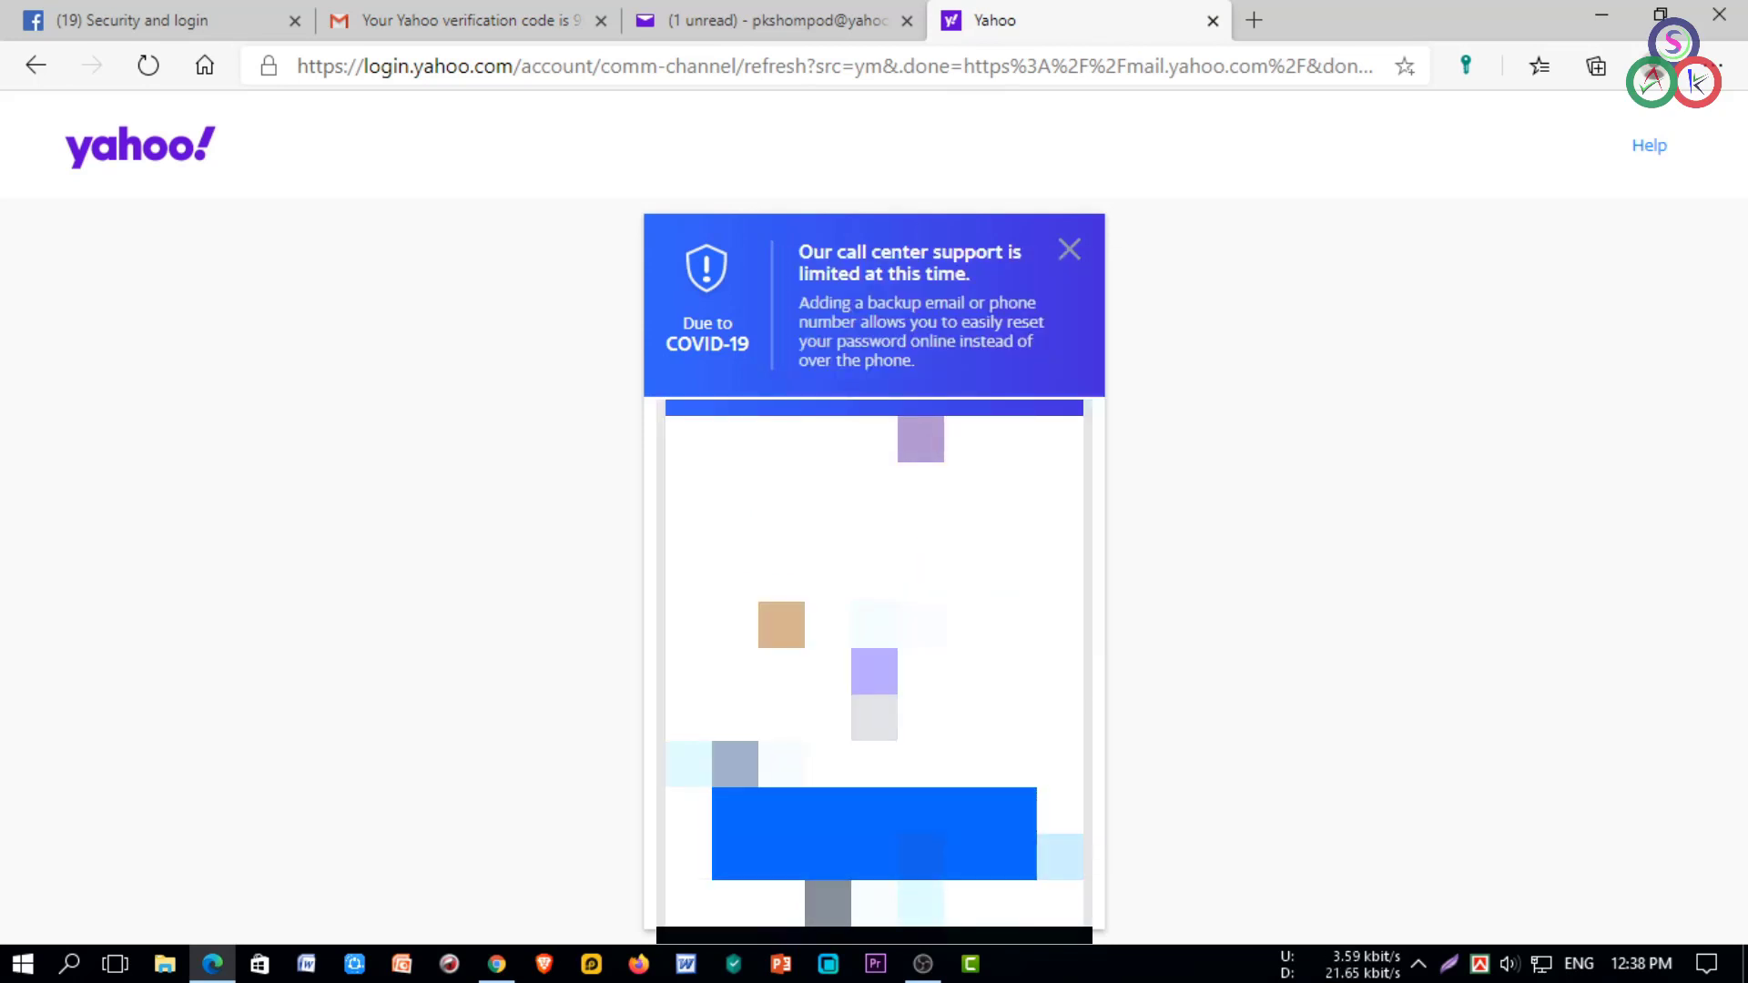
{"action": "left_click", "coordinate": [874, 833]}
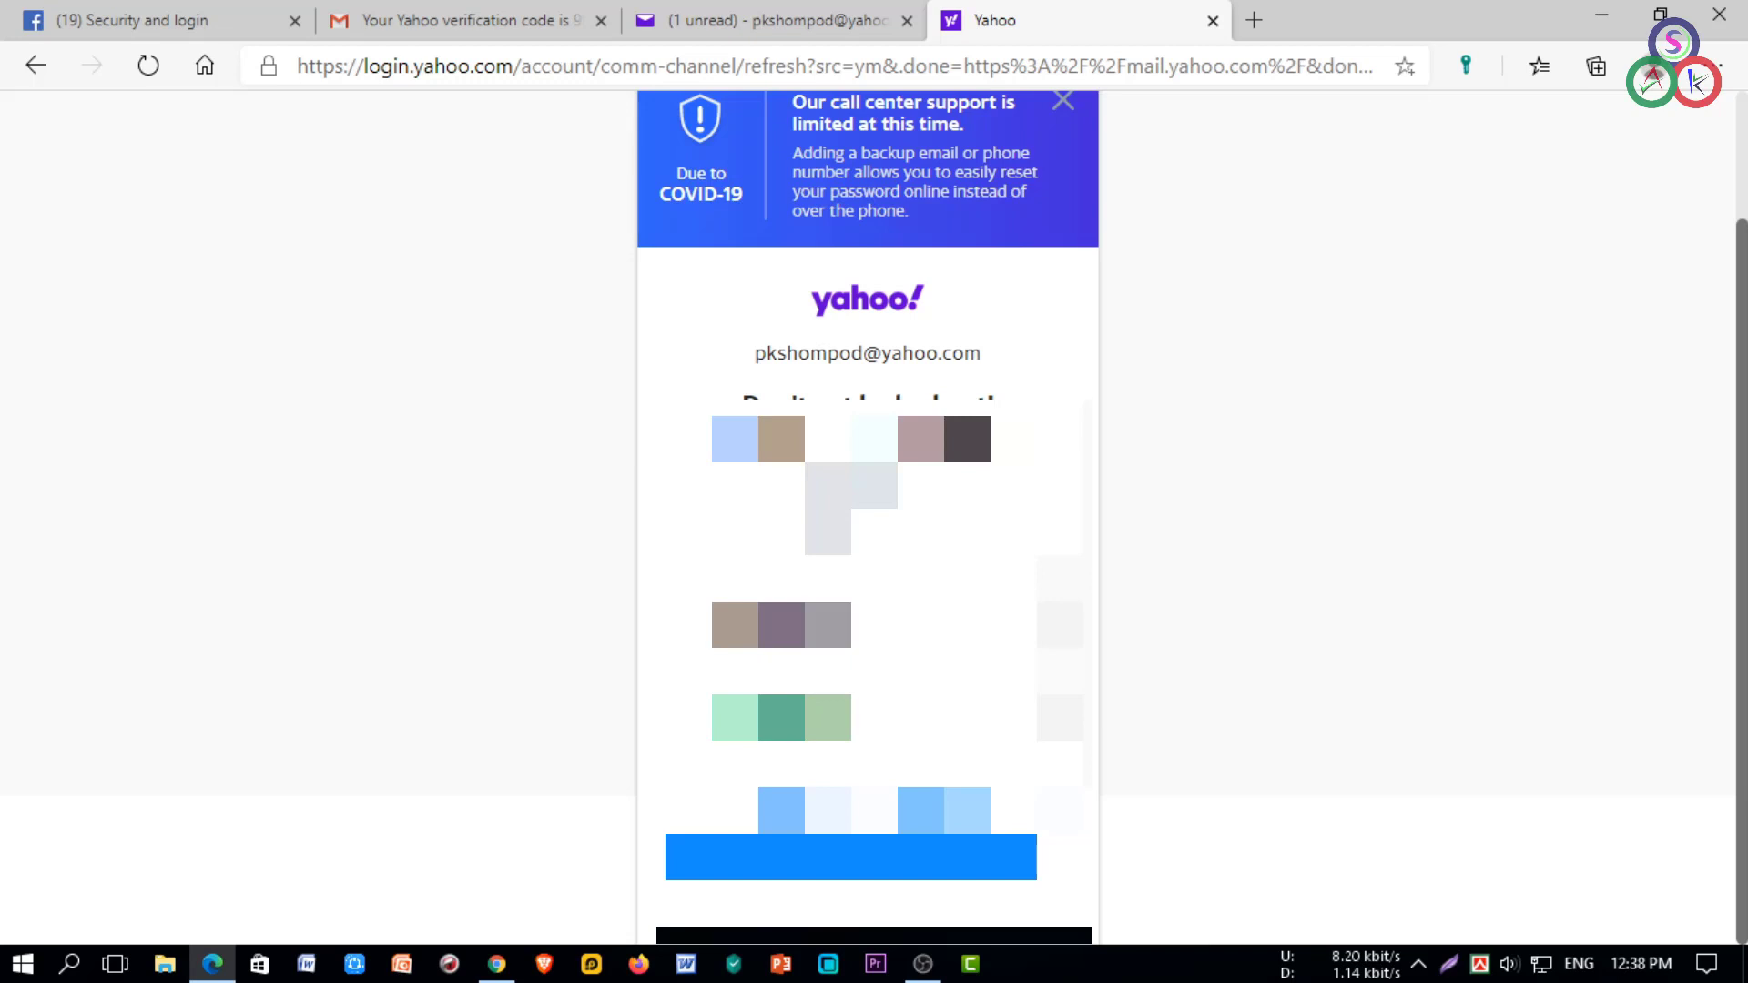
{"action": "left_click", "coordinate": [851, 856]}
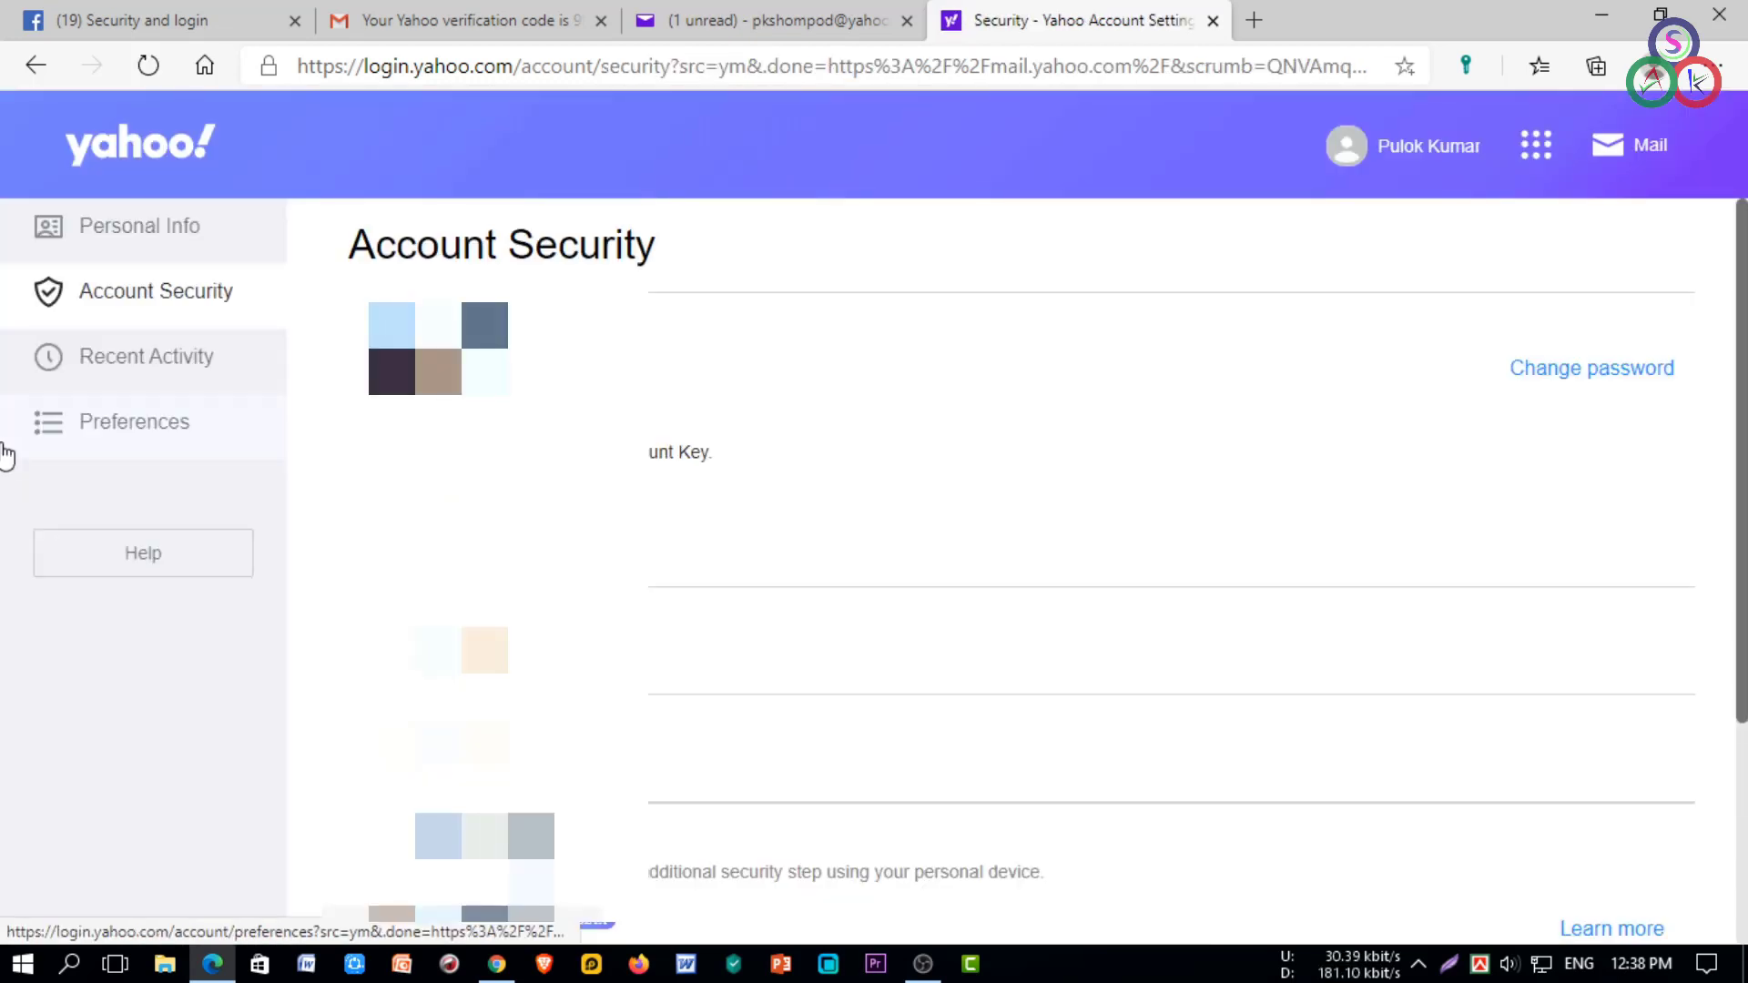
Switch on the 'code sent to your phone' two-step verification toggle in Account Security
{"action": "scroll", "coordinate": [741, 655], "scroll_direction": "down", "scroll_amount": 3}
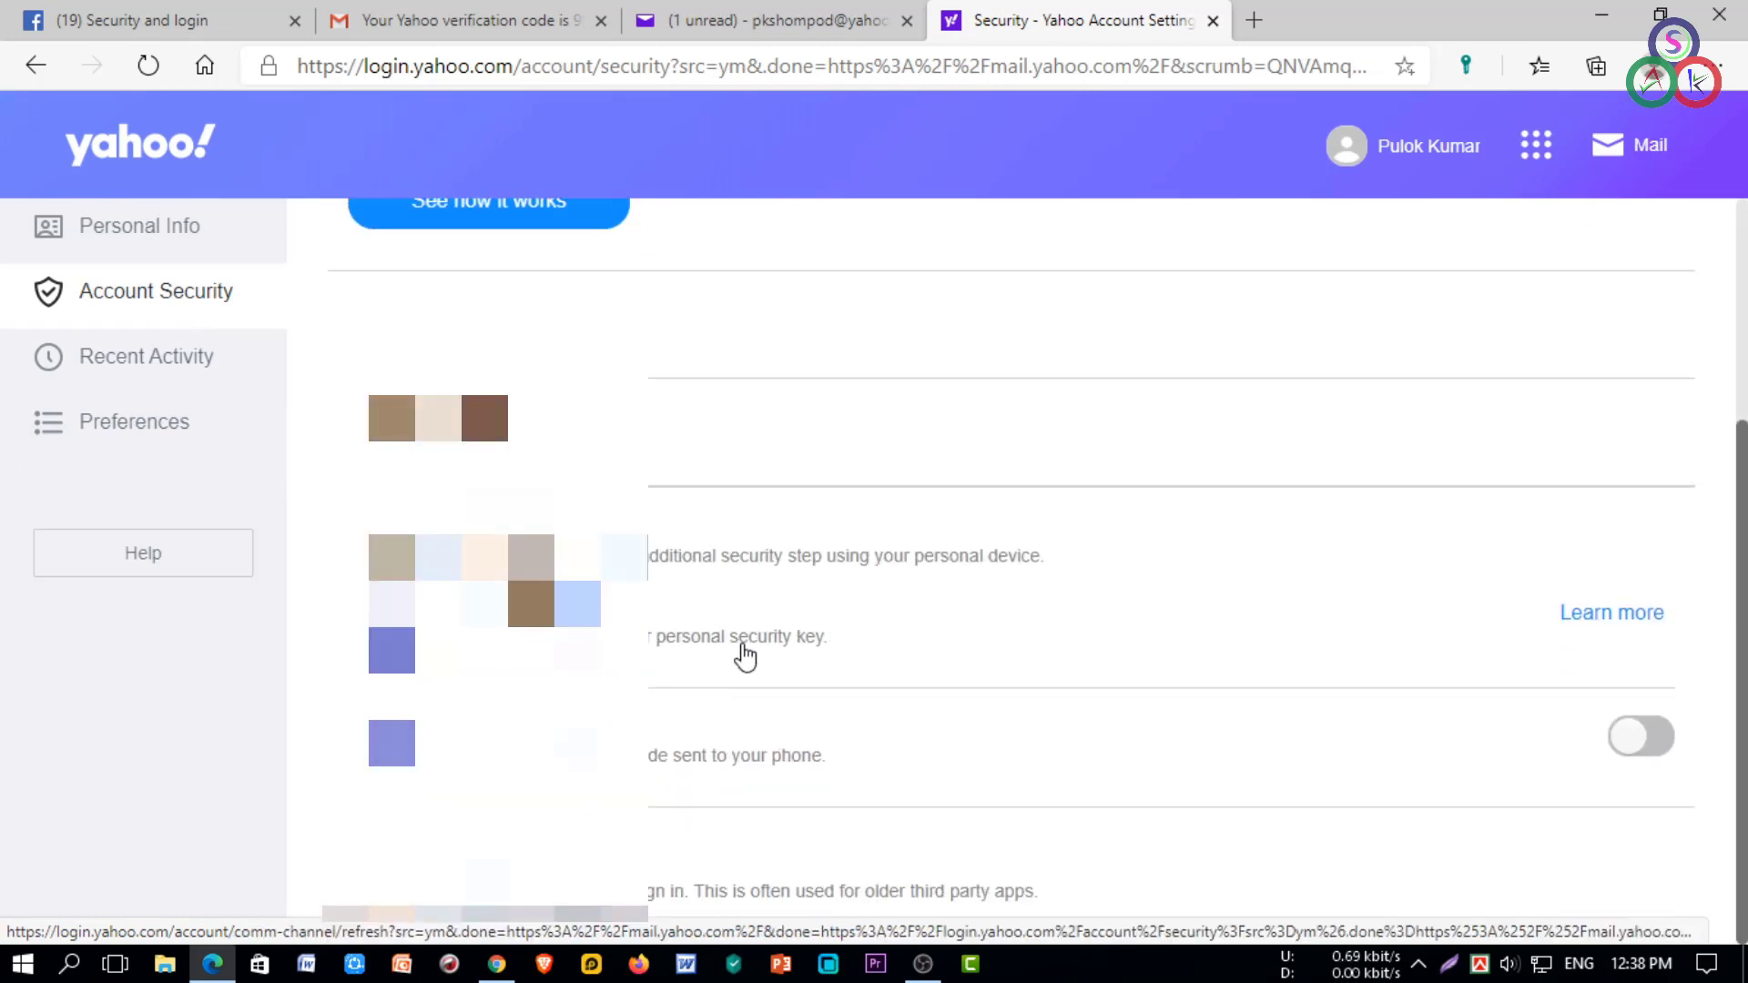
{"action": "scroll", "coordinate": [744, 657], "scroll_direction": "up", "scroll_amount": 2}
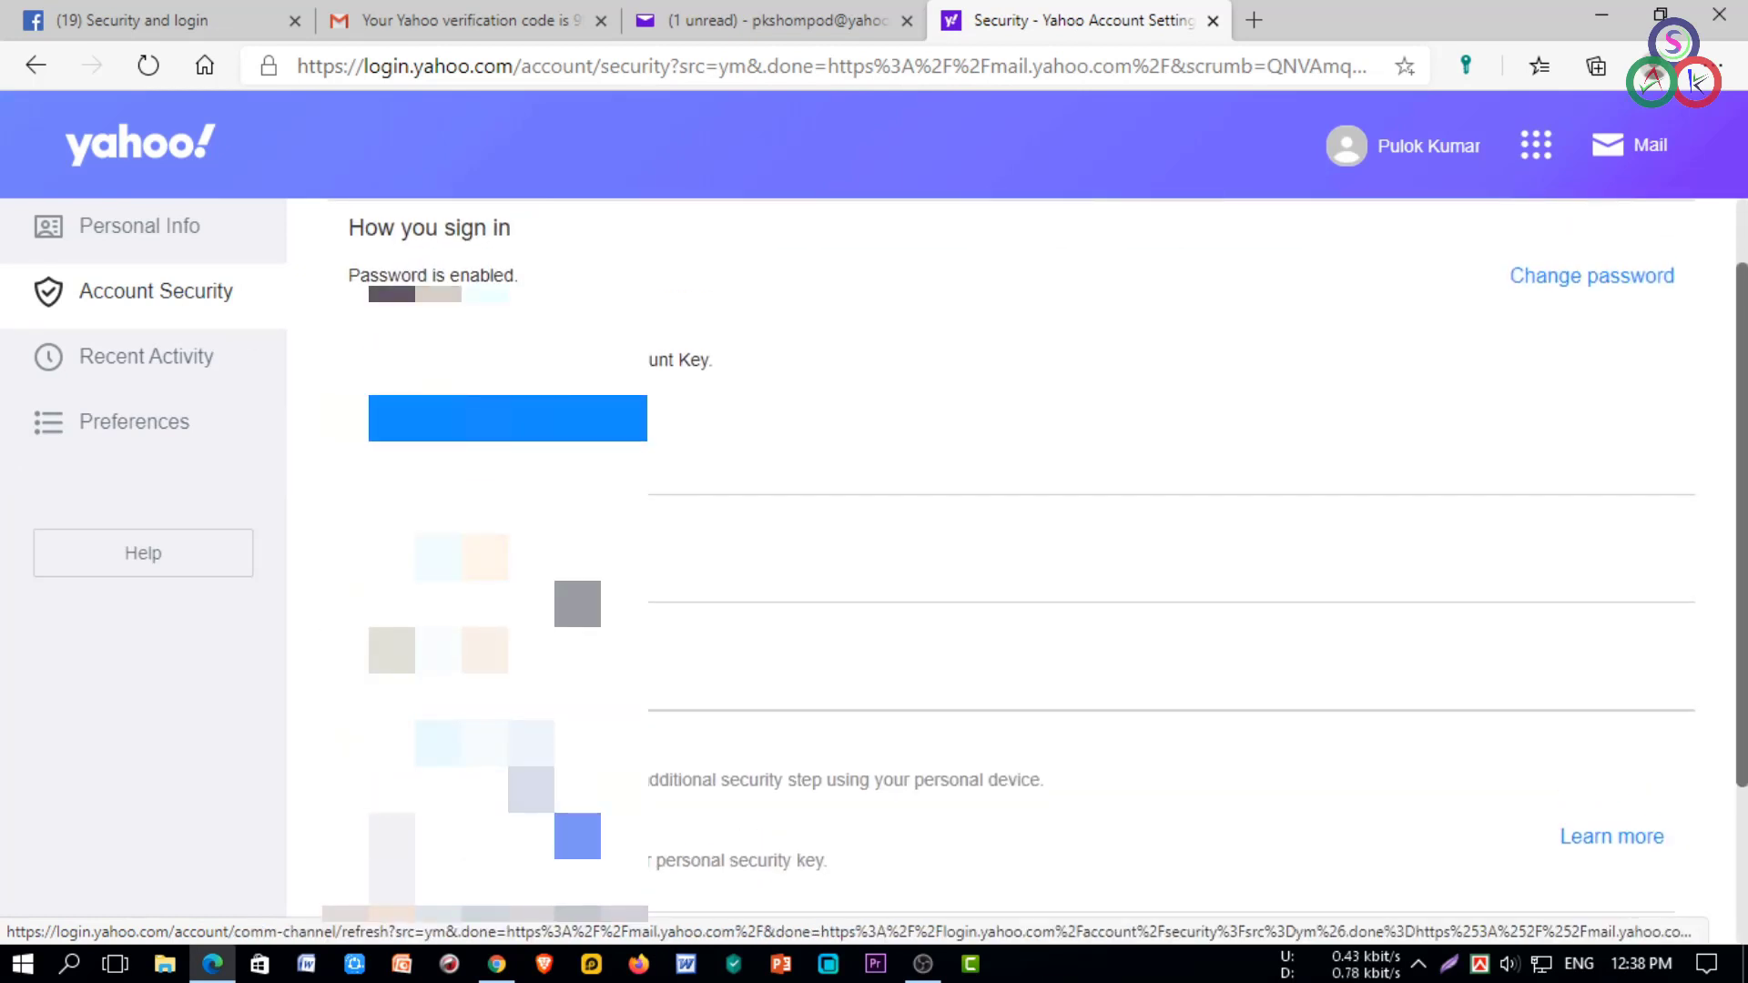
{"action": "scroll", "coordinate": [654, 587], "scroll_direction": "up", "scroll_amount": 1}
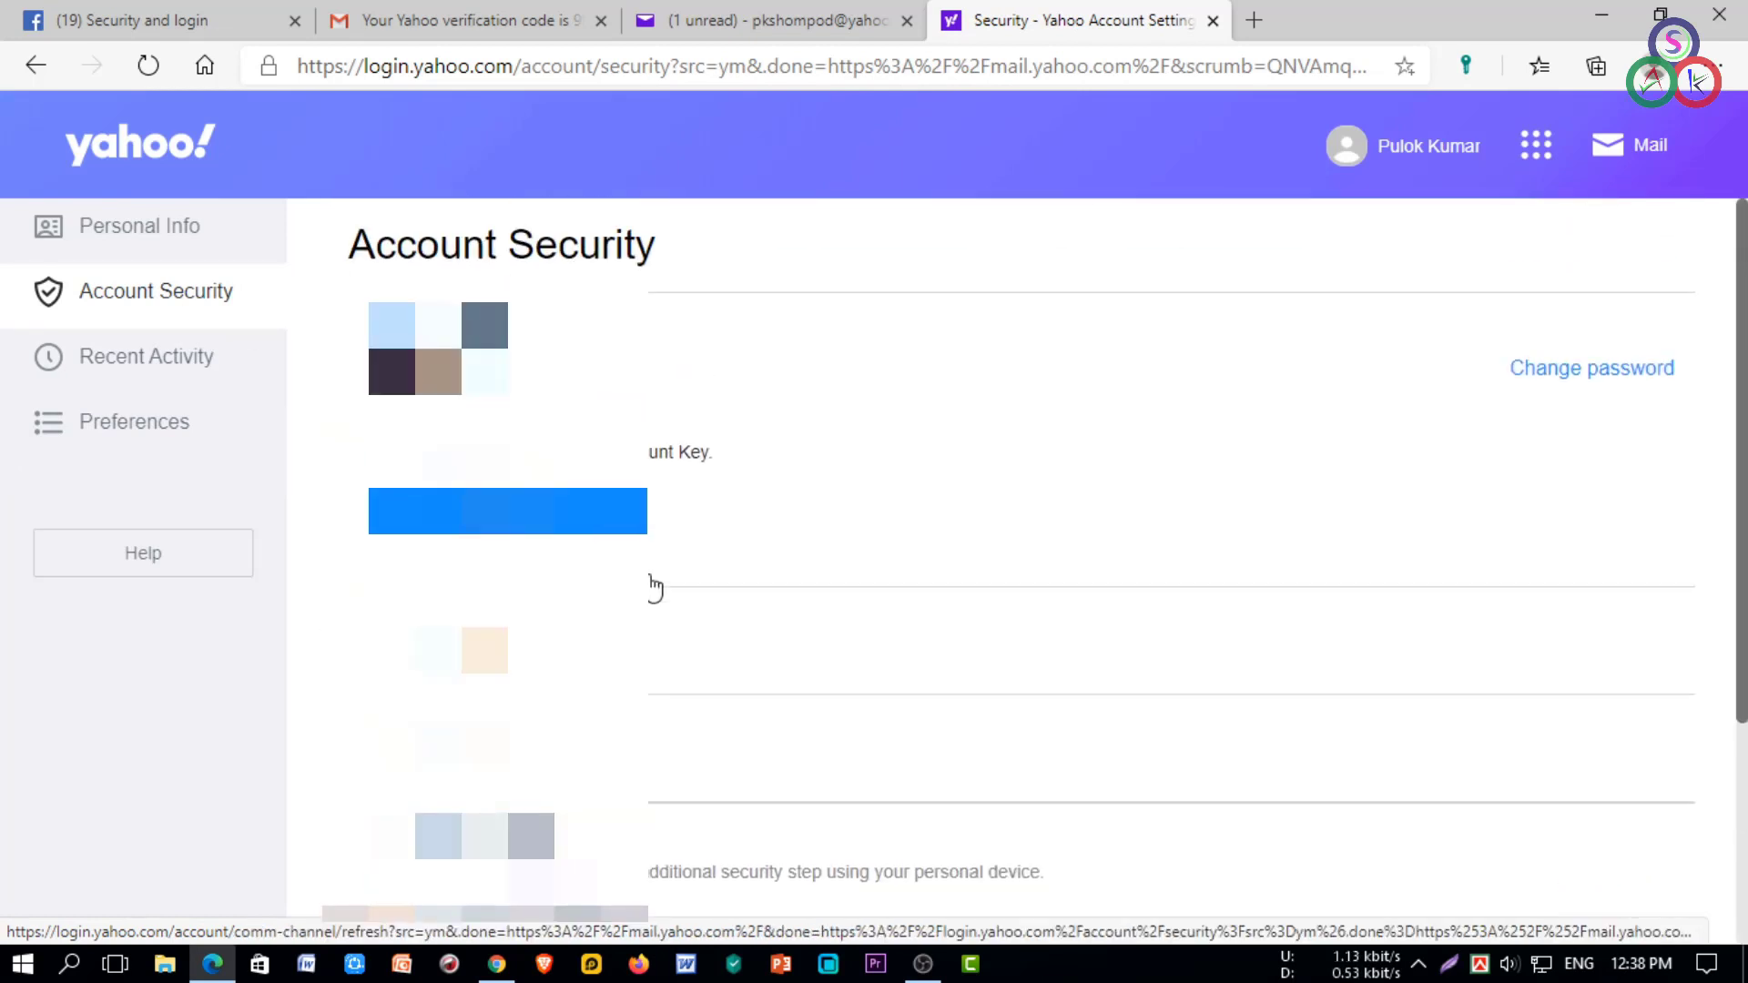
{"action": "scroll", "coordinate": [654, 587], "scroll_direction": "down", "scroll_amount": 3}
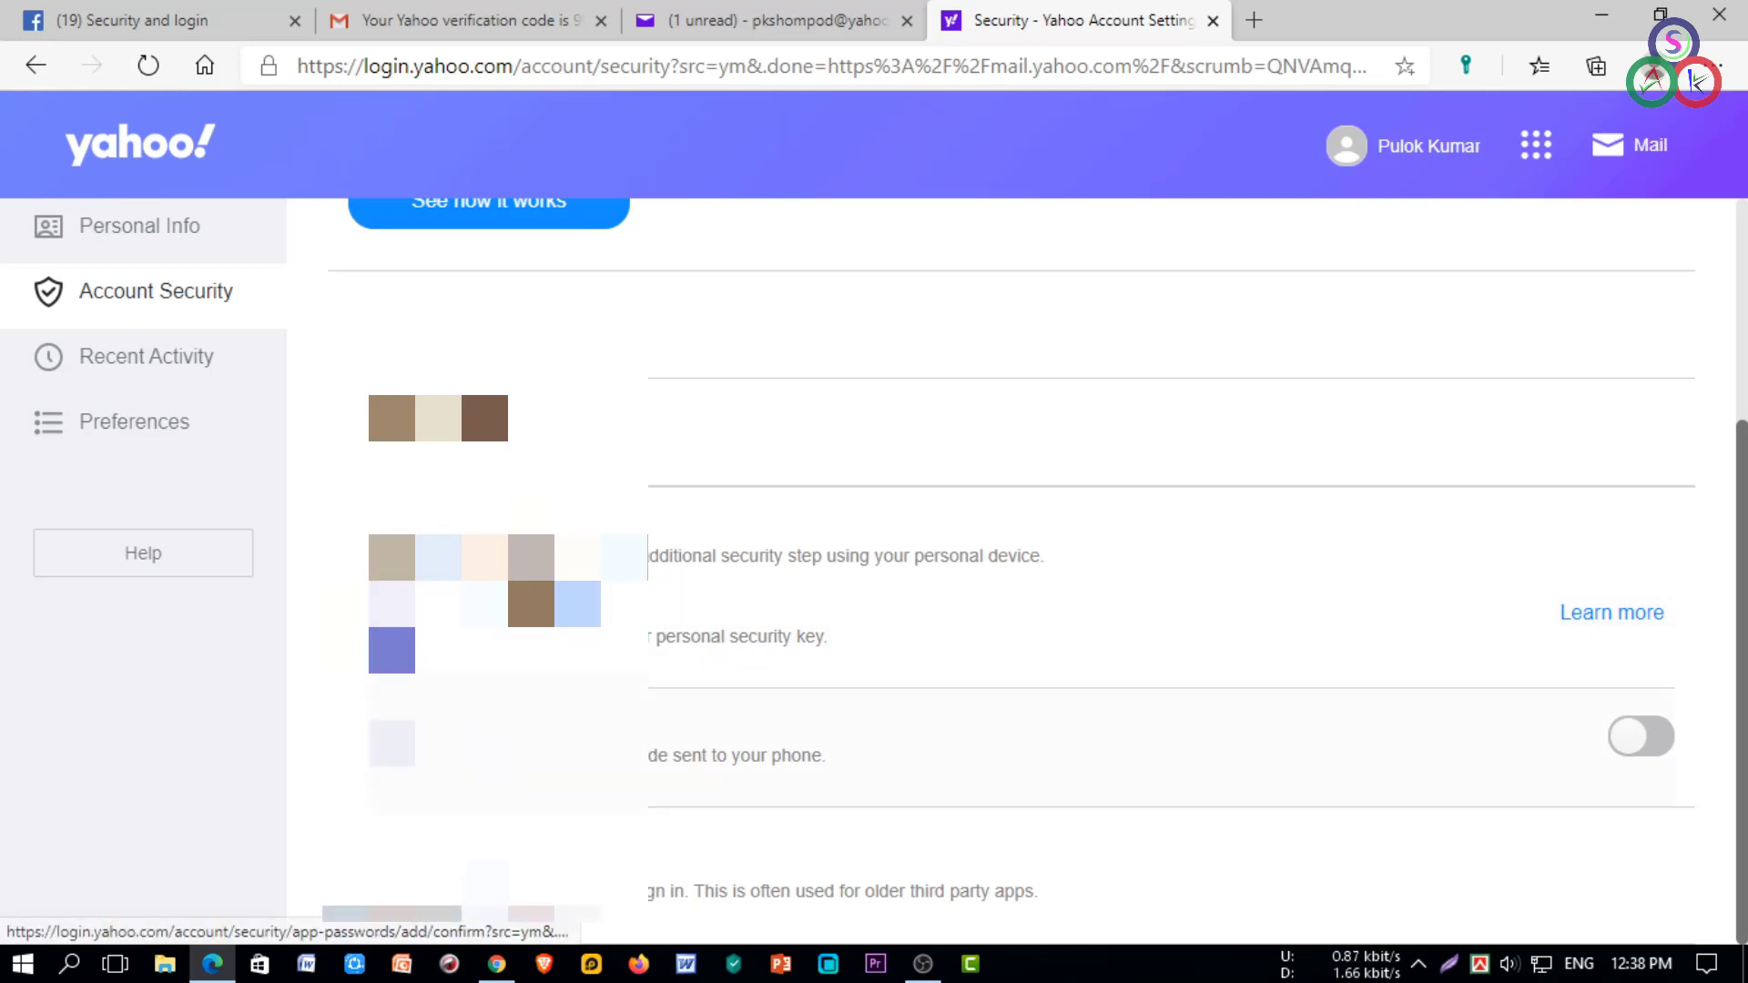
{"action": "left_click", "coordinate": [1664, 754]}
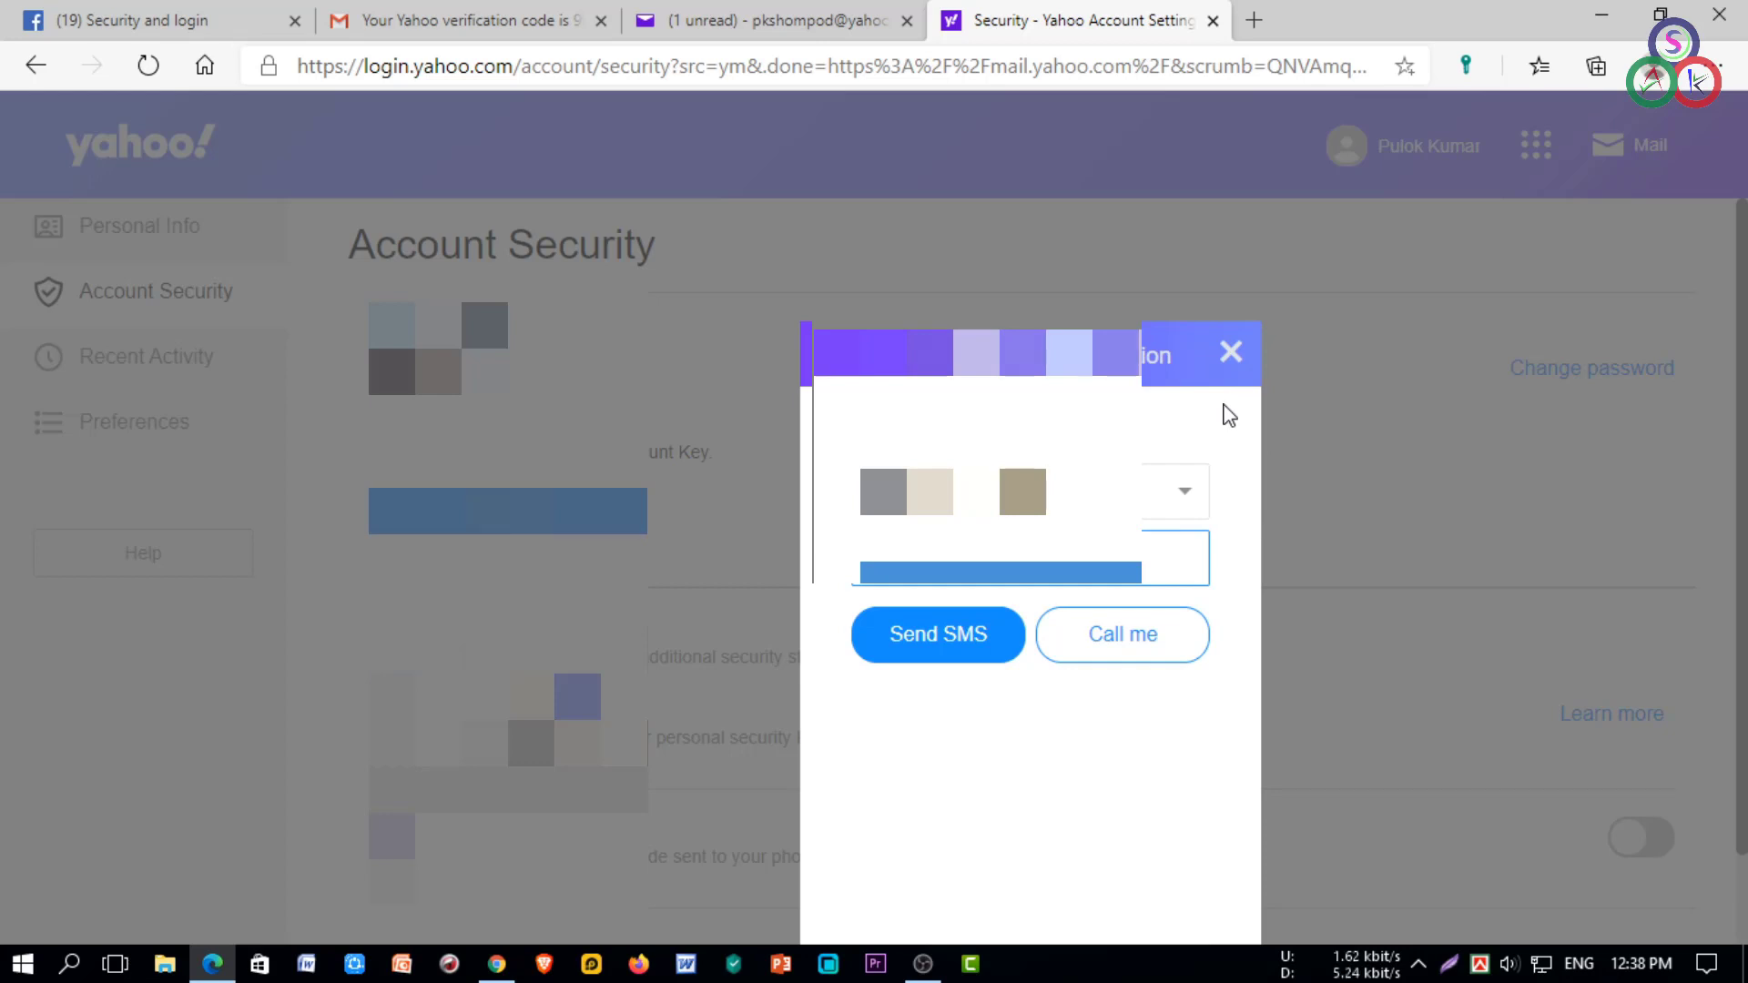
Verify the phone with the texted SMS code, then skip app password creation
{"action": "left_click", "coordinate": [936, 649]}
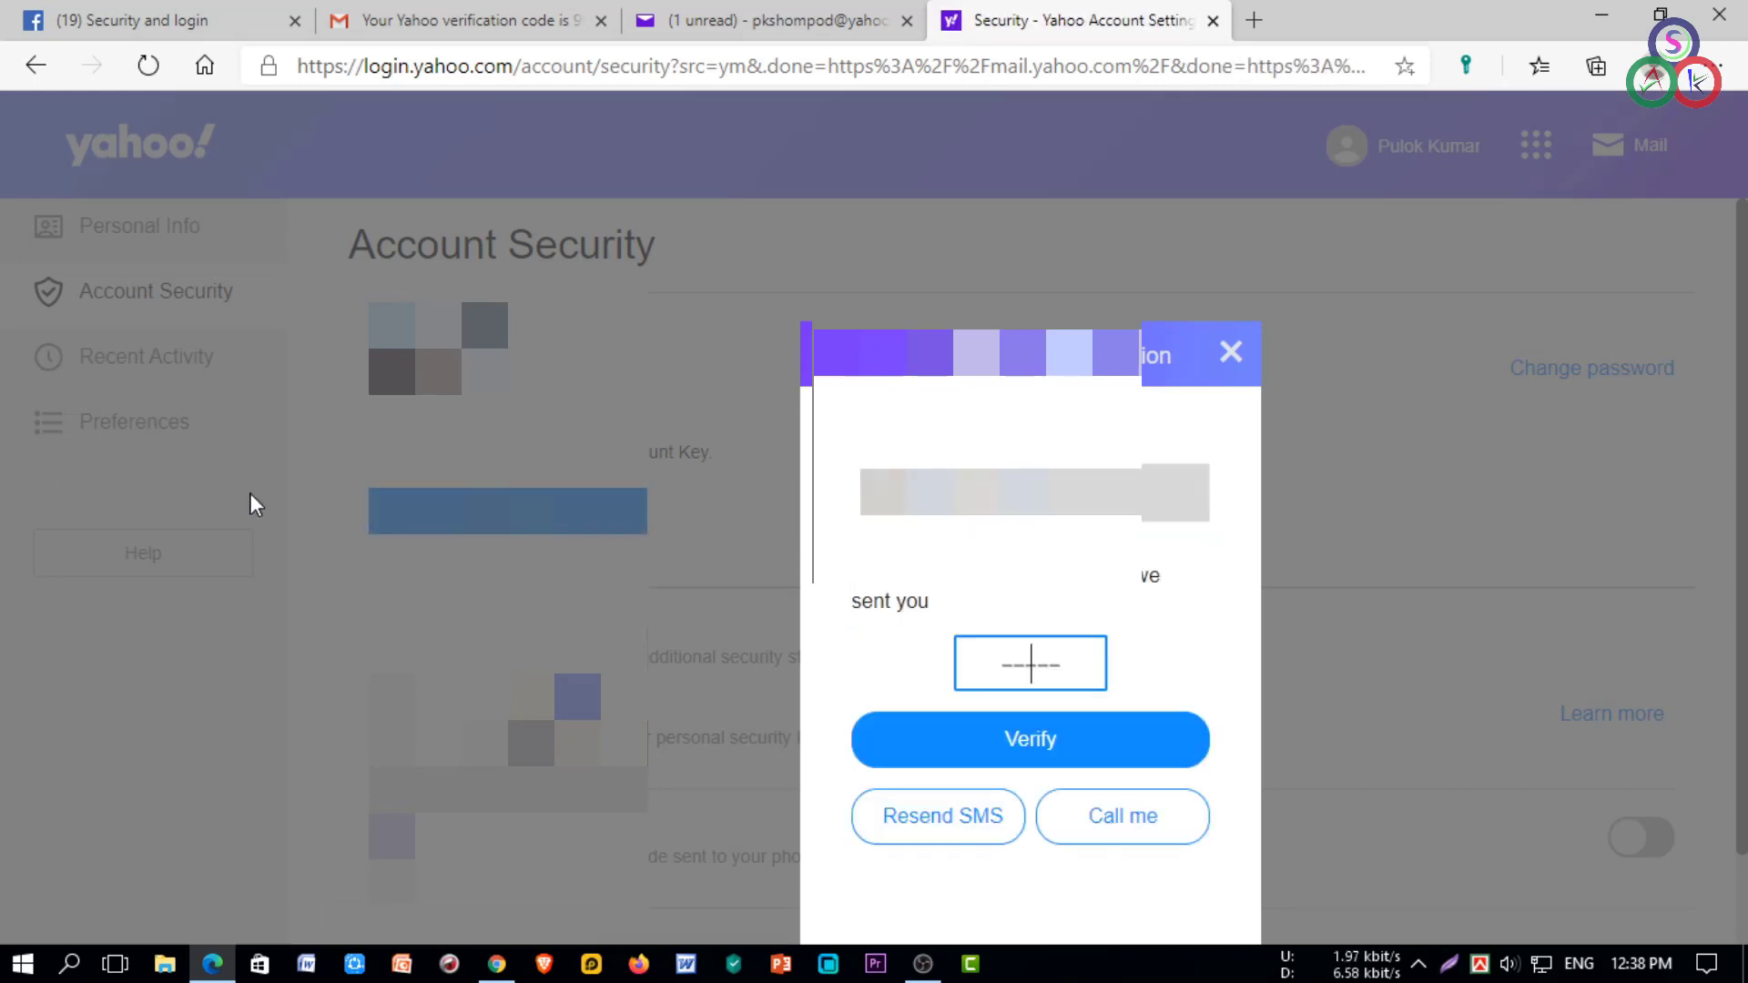
{"action": "scroll", "coordinate": [887, 609], "scroll_direction": "down", "scroll_amount": 1}
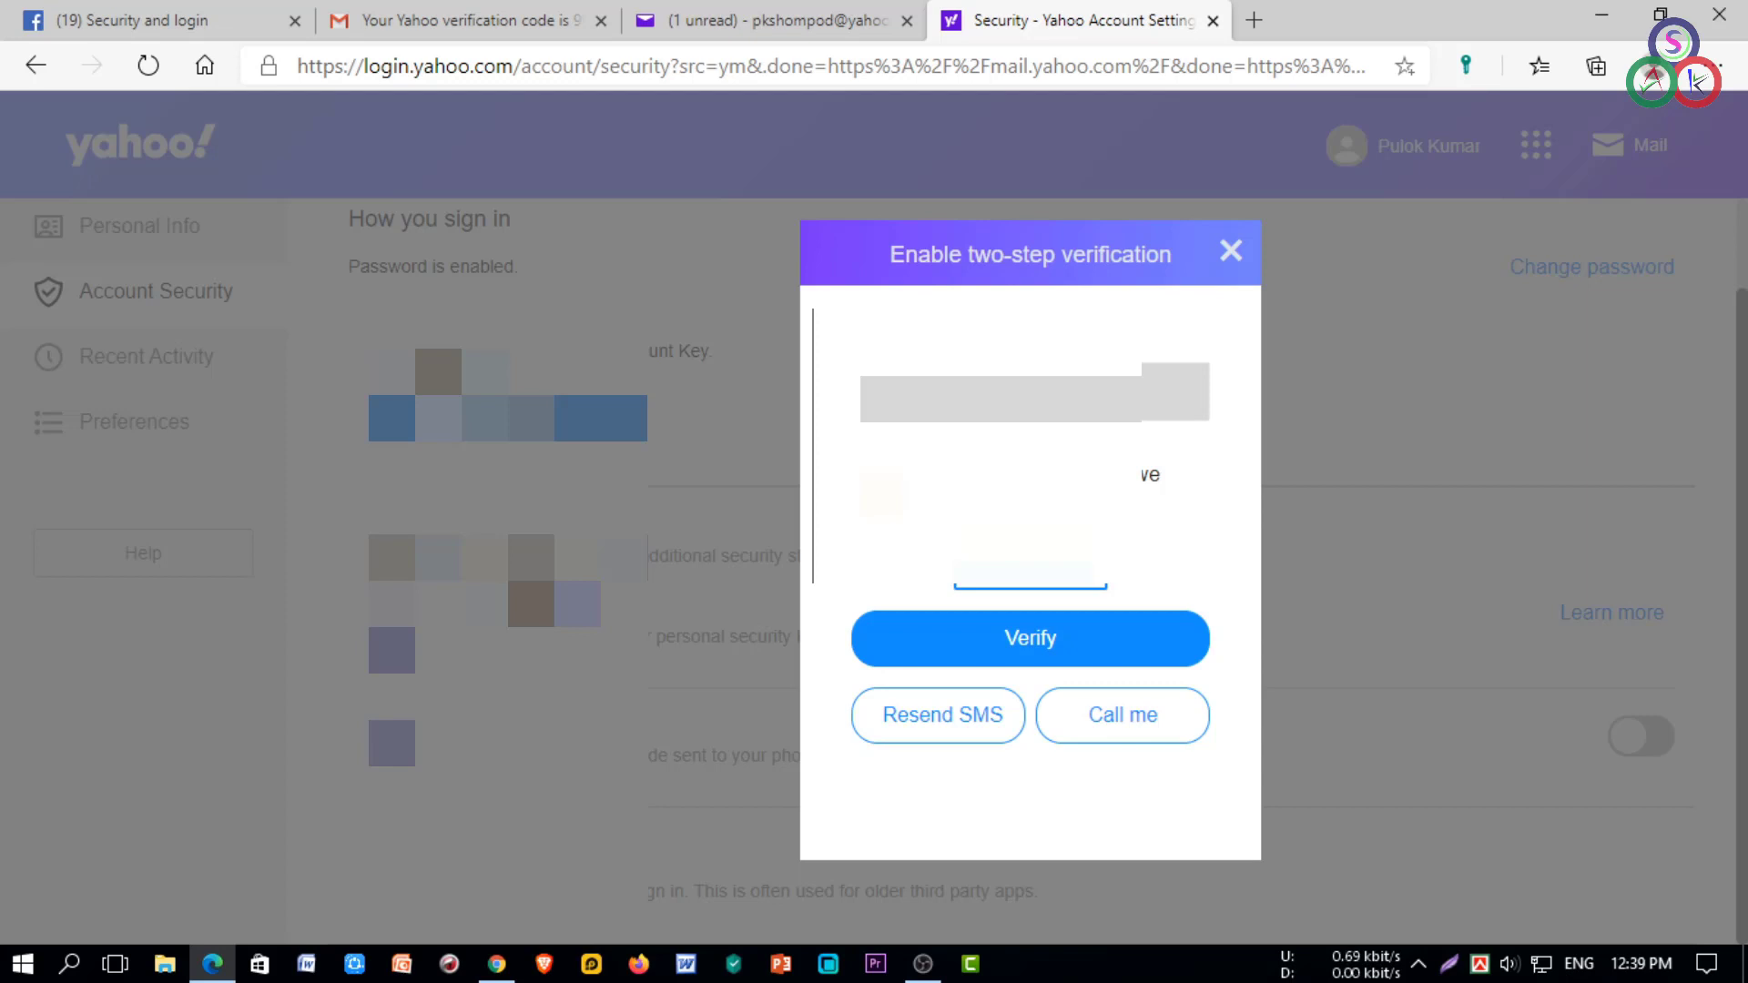
{"action": "left_click", "coordinate": [1029, 648]}
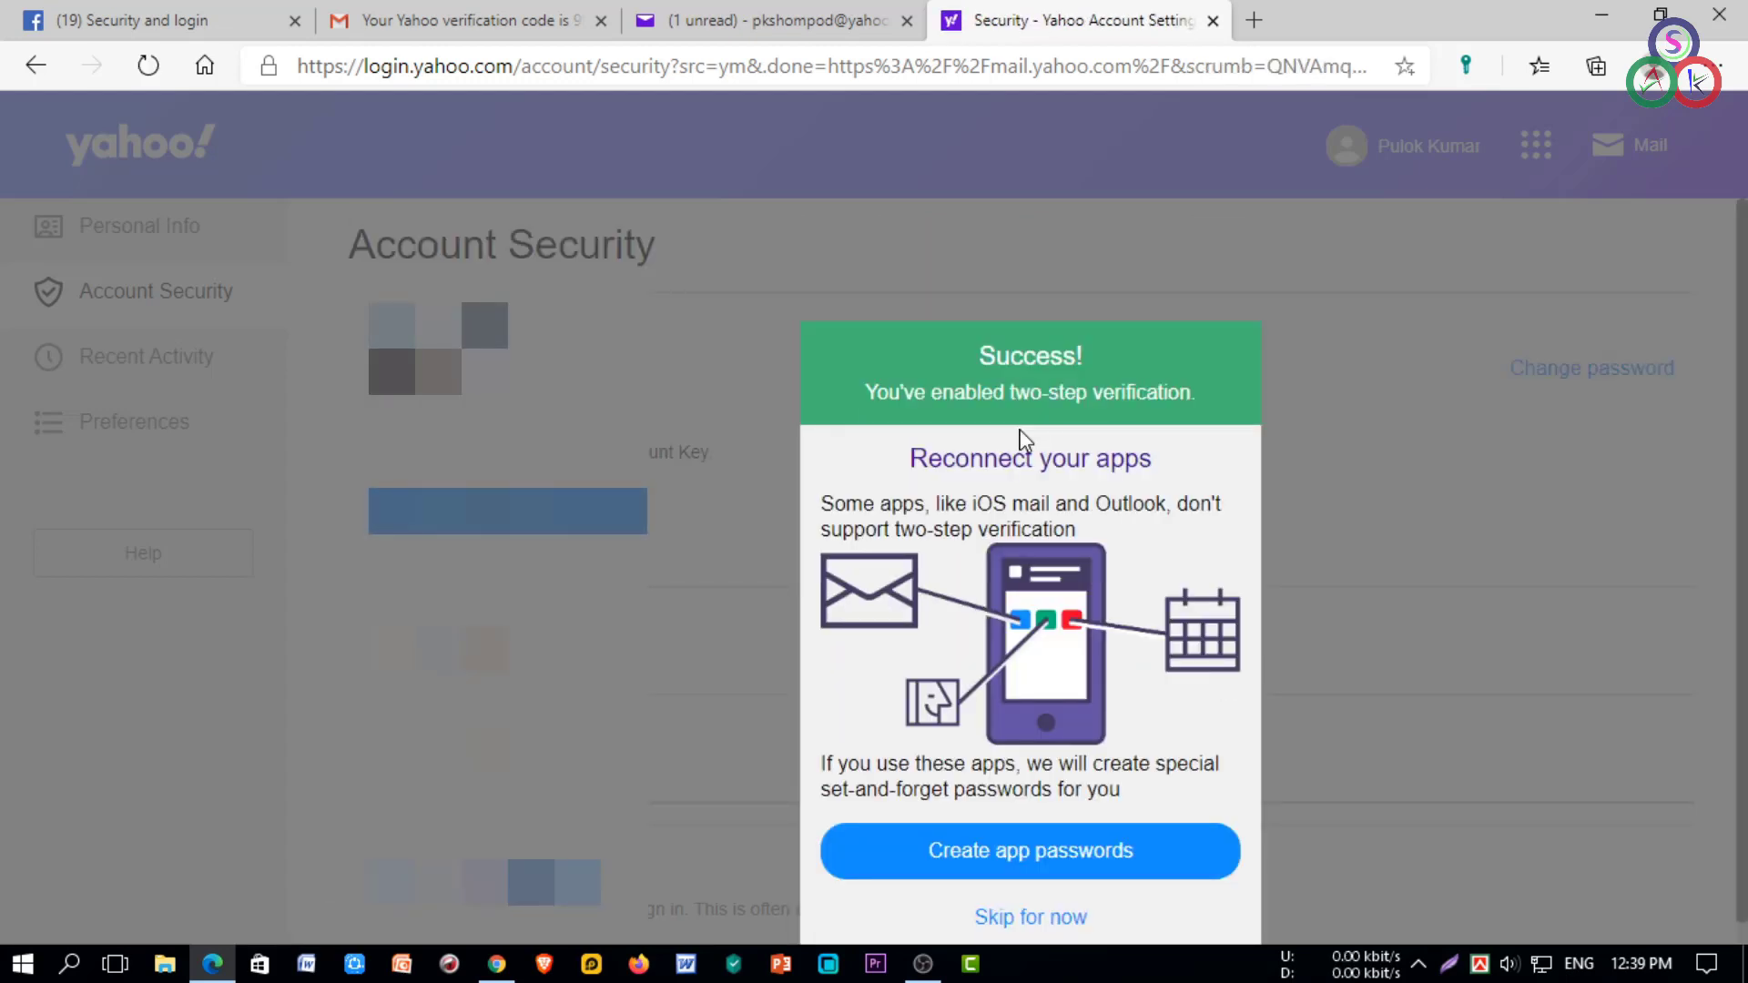
{"action": "scroll", "coordinate": [1350, 641], "scroll_direction": "down", "scroll_amount": 1}
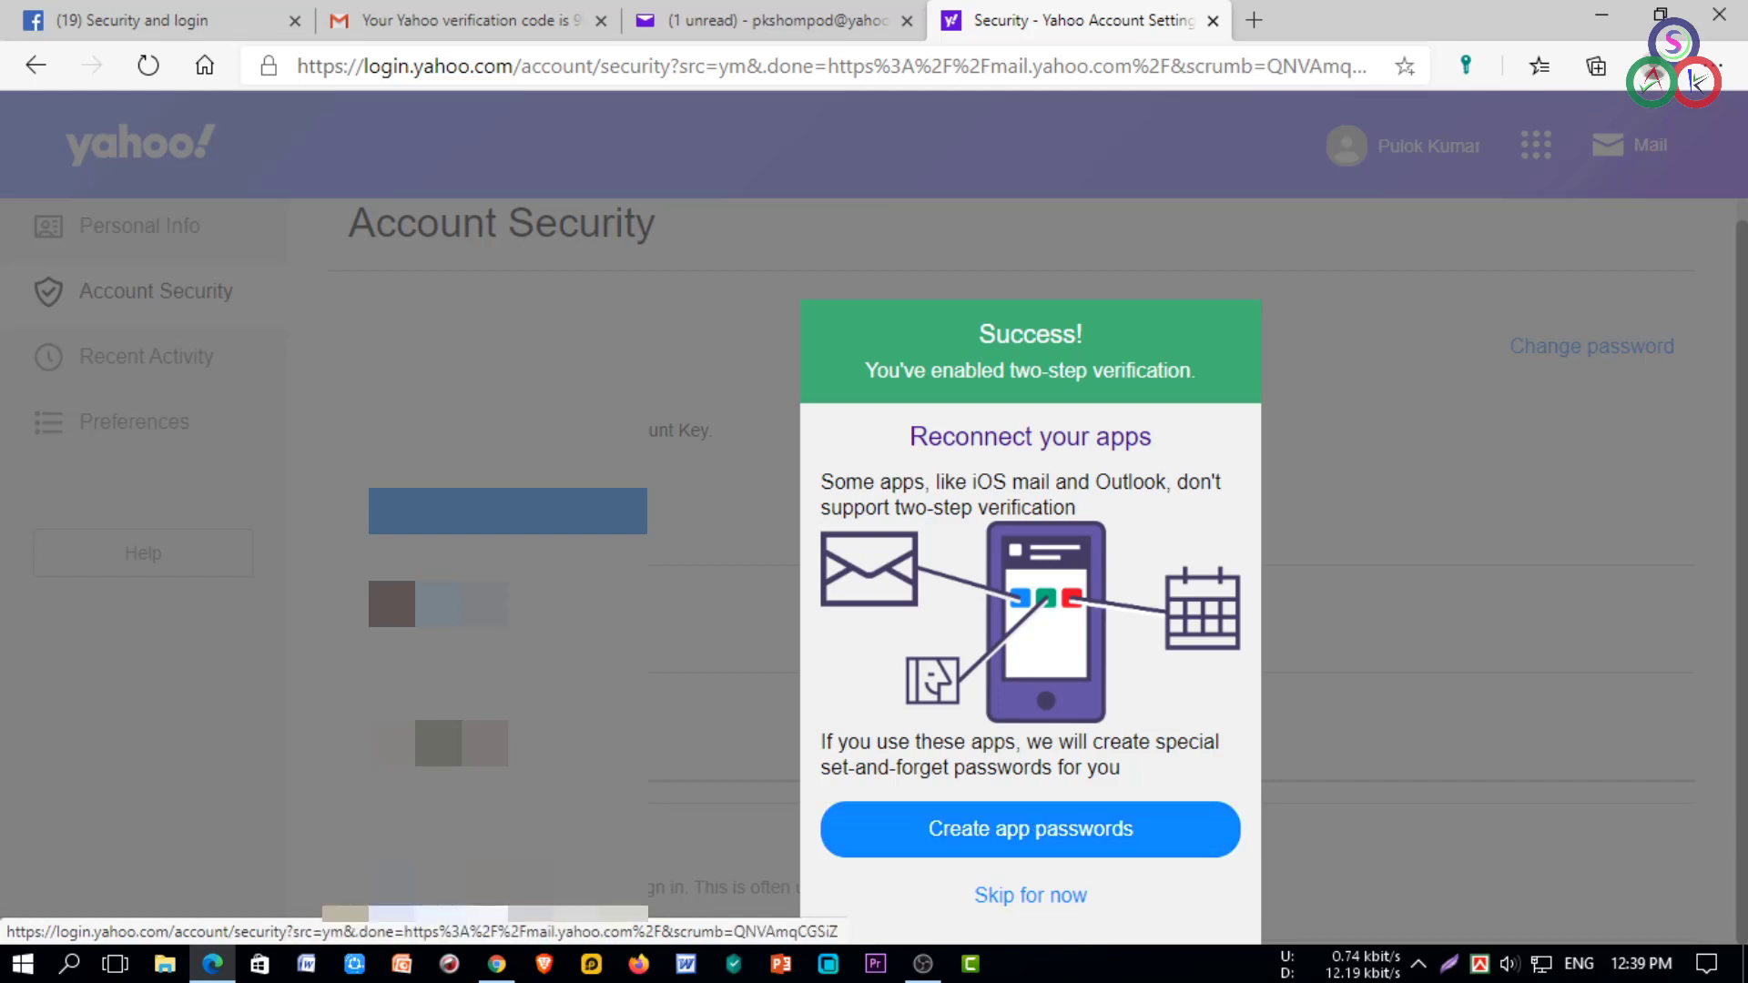
{"action": "left_click", "coordinate": [1031, 899]}
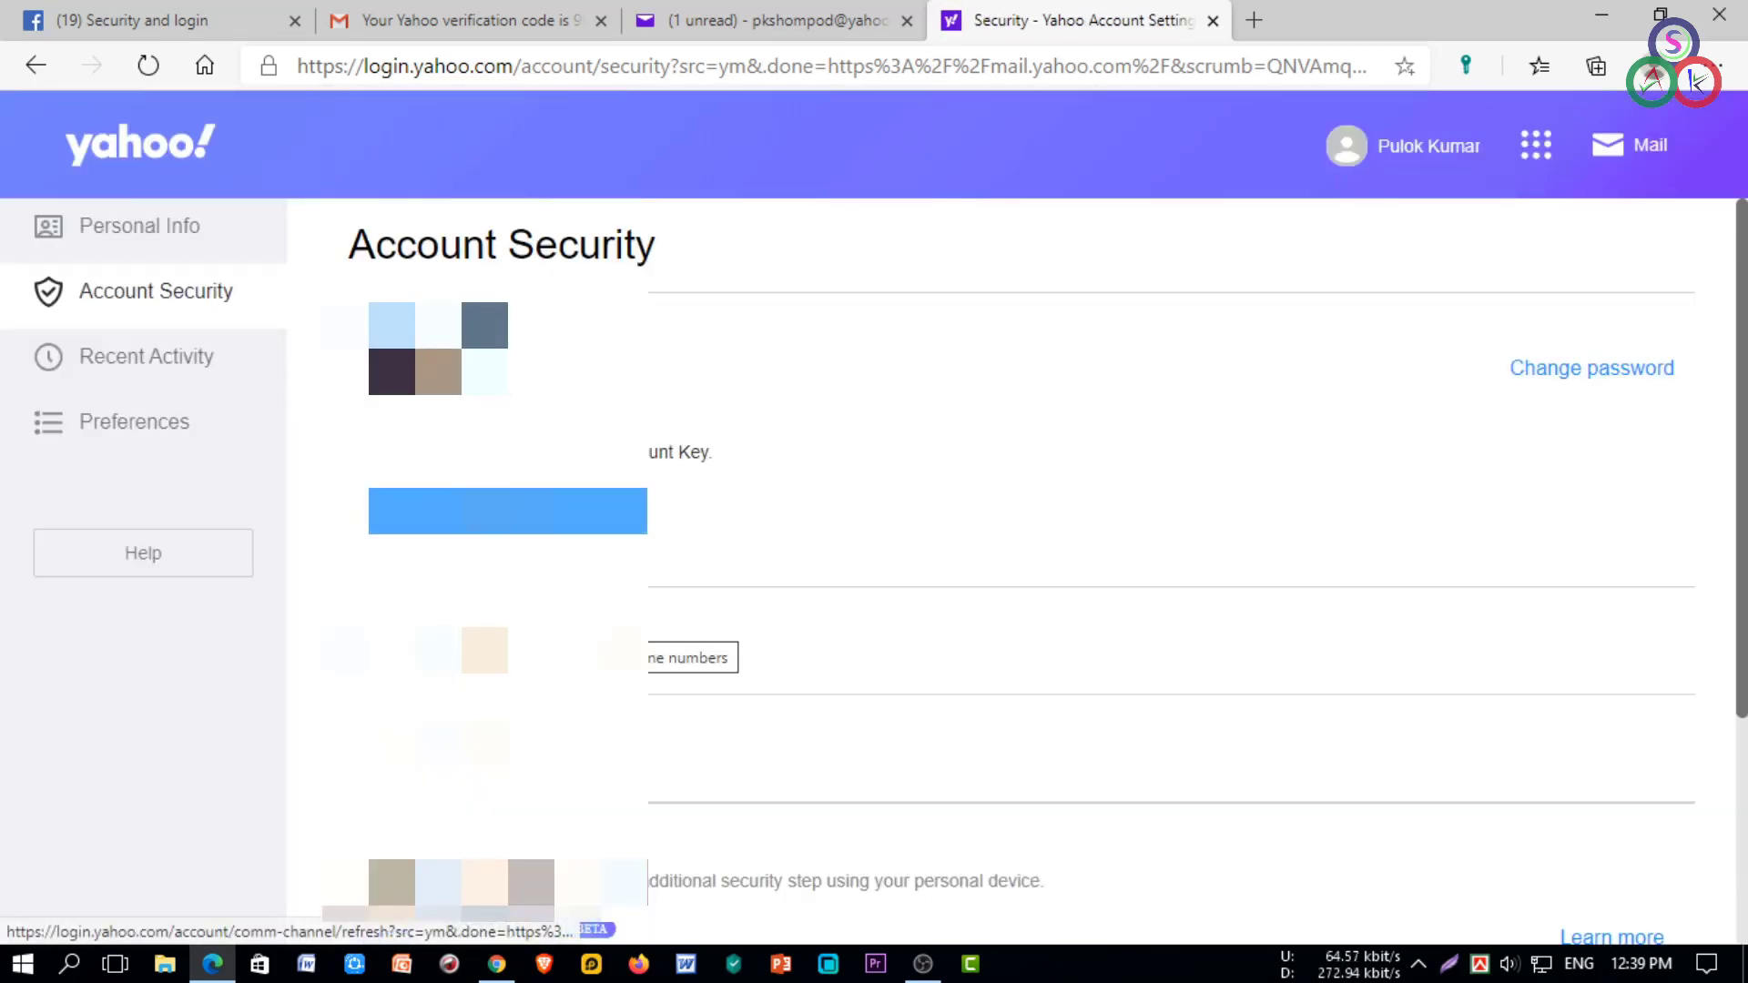
Check that the phone-code toggle is on, then view Recent Activity and Preferences
{"action": "scroll", "coordinate": [637, 637], "scroll_direction": "down", "scroll_amount": 2}
{"action": "scroll", "coordinate": [773, 752], "scroll_direction": "down", "scroll_amount": 1}
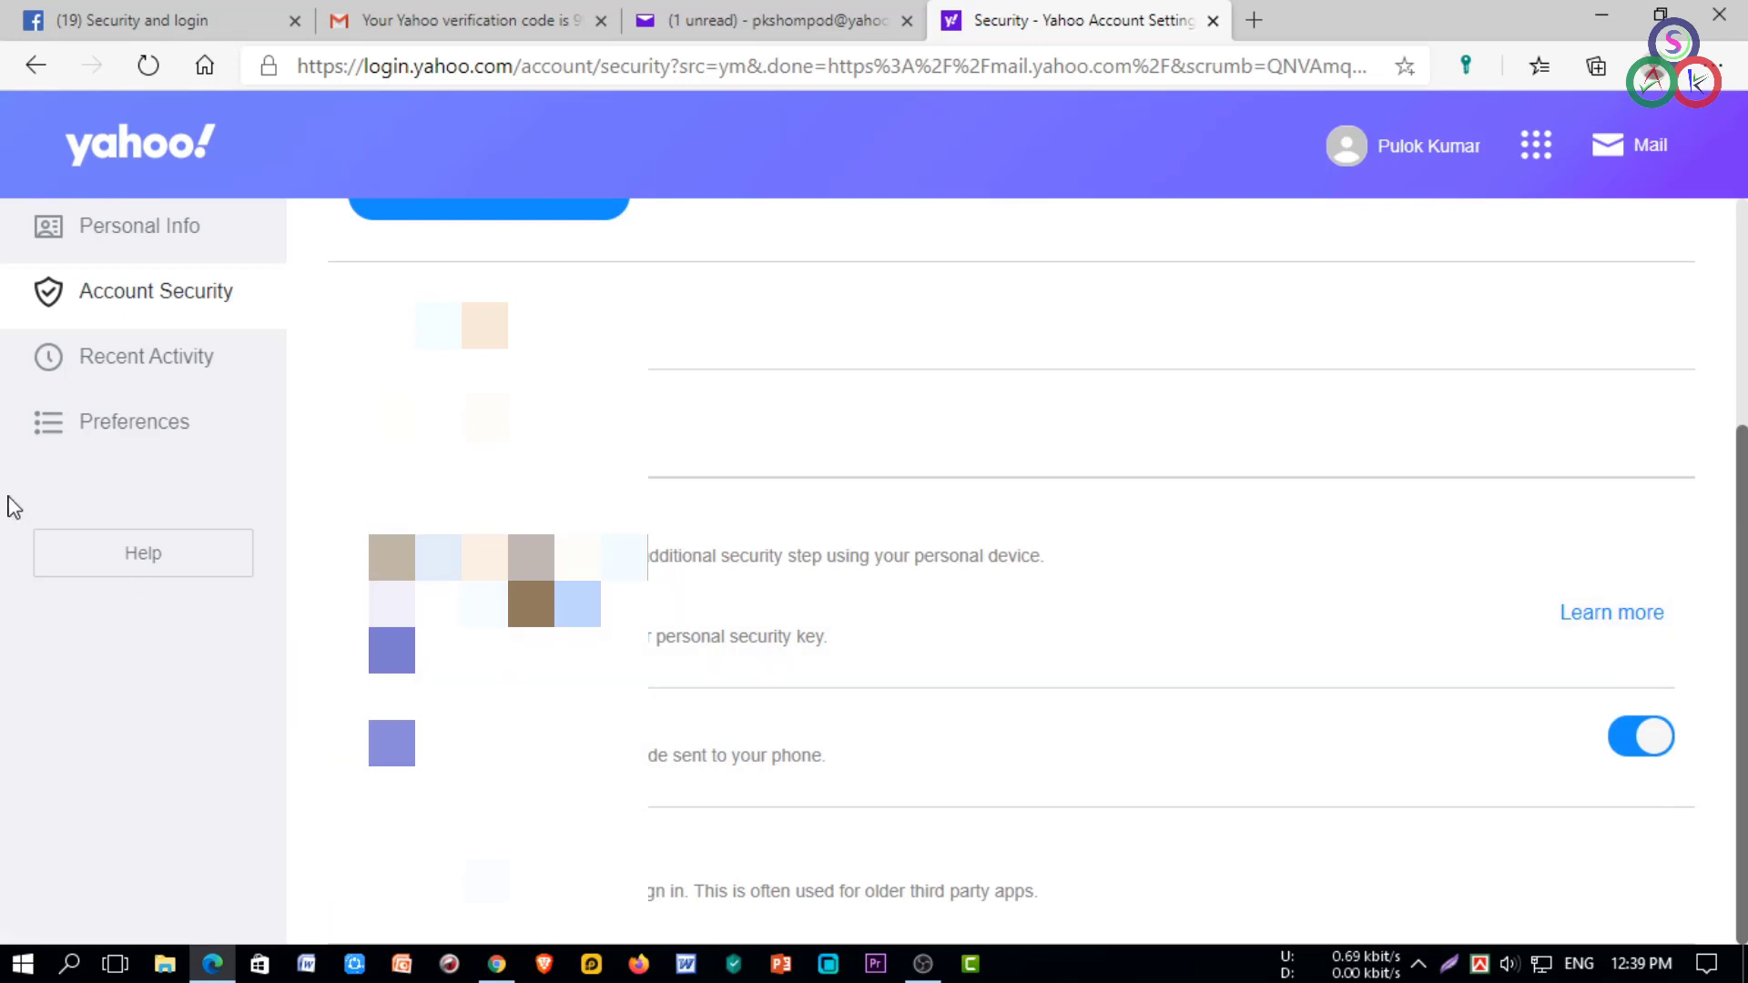
{"action": "scroll", "coordinate": [792, 683], "scroll_direction": "up", "scroll_amount": 3}
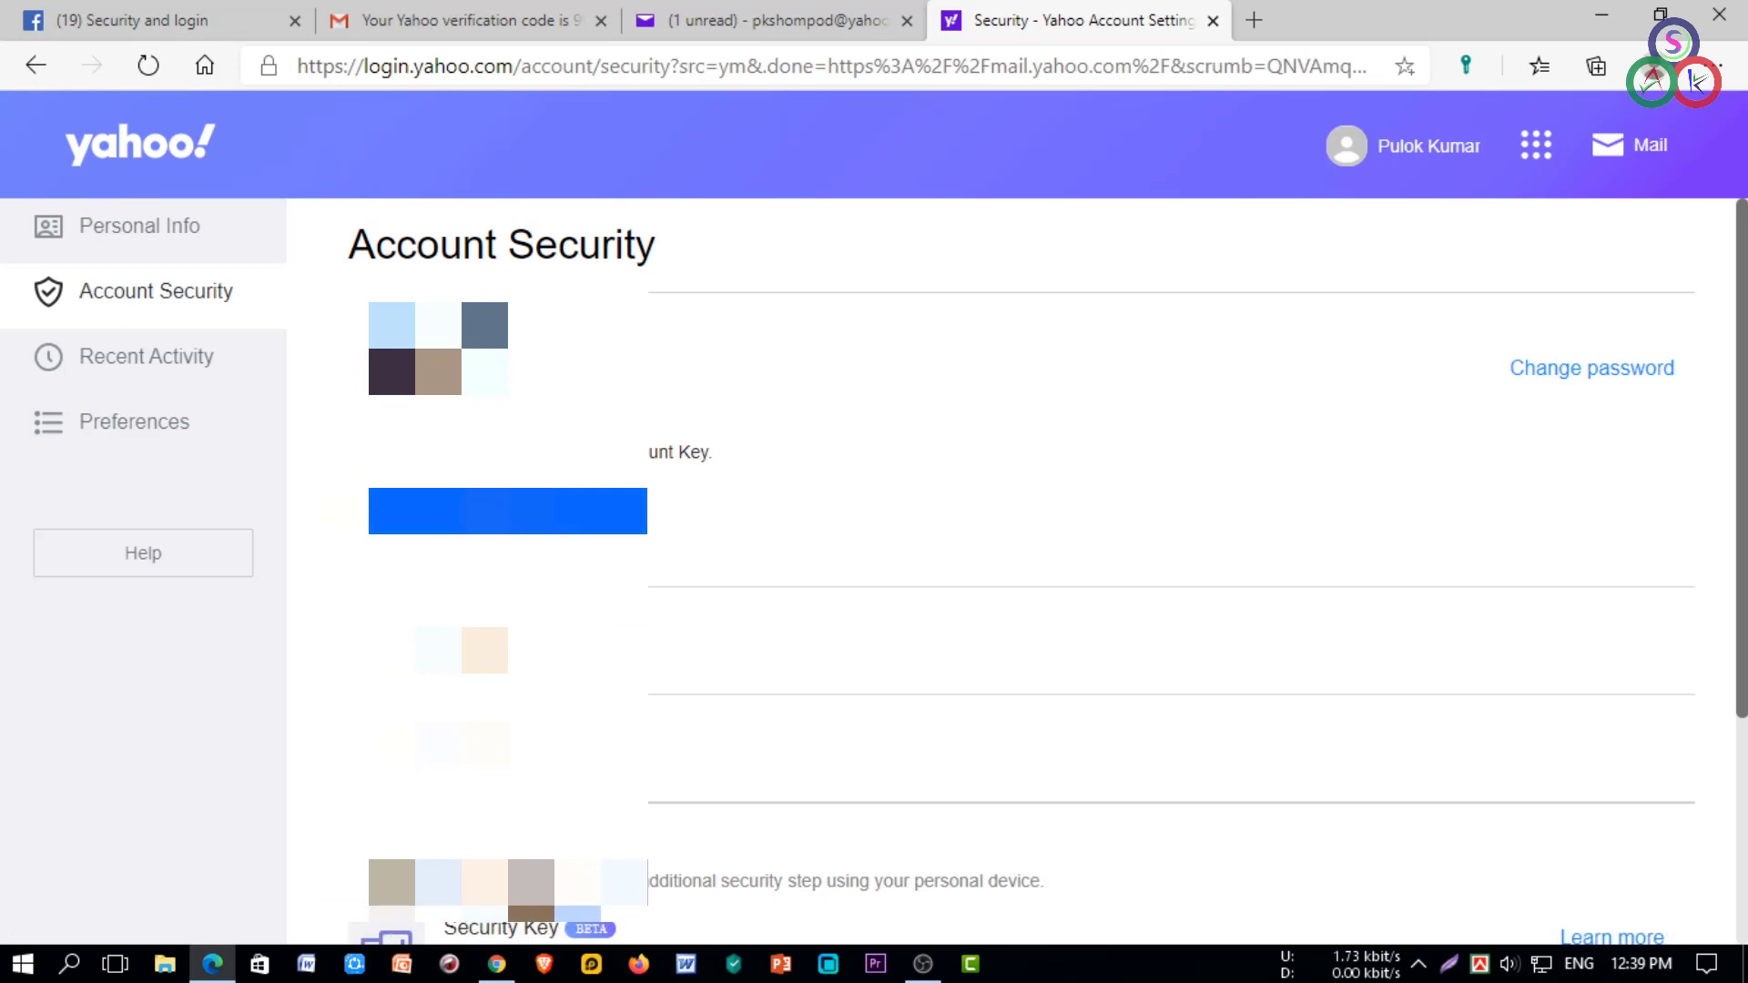
{"action": "left_click", "coordinate": [161, 360]}
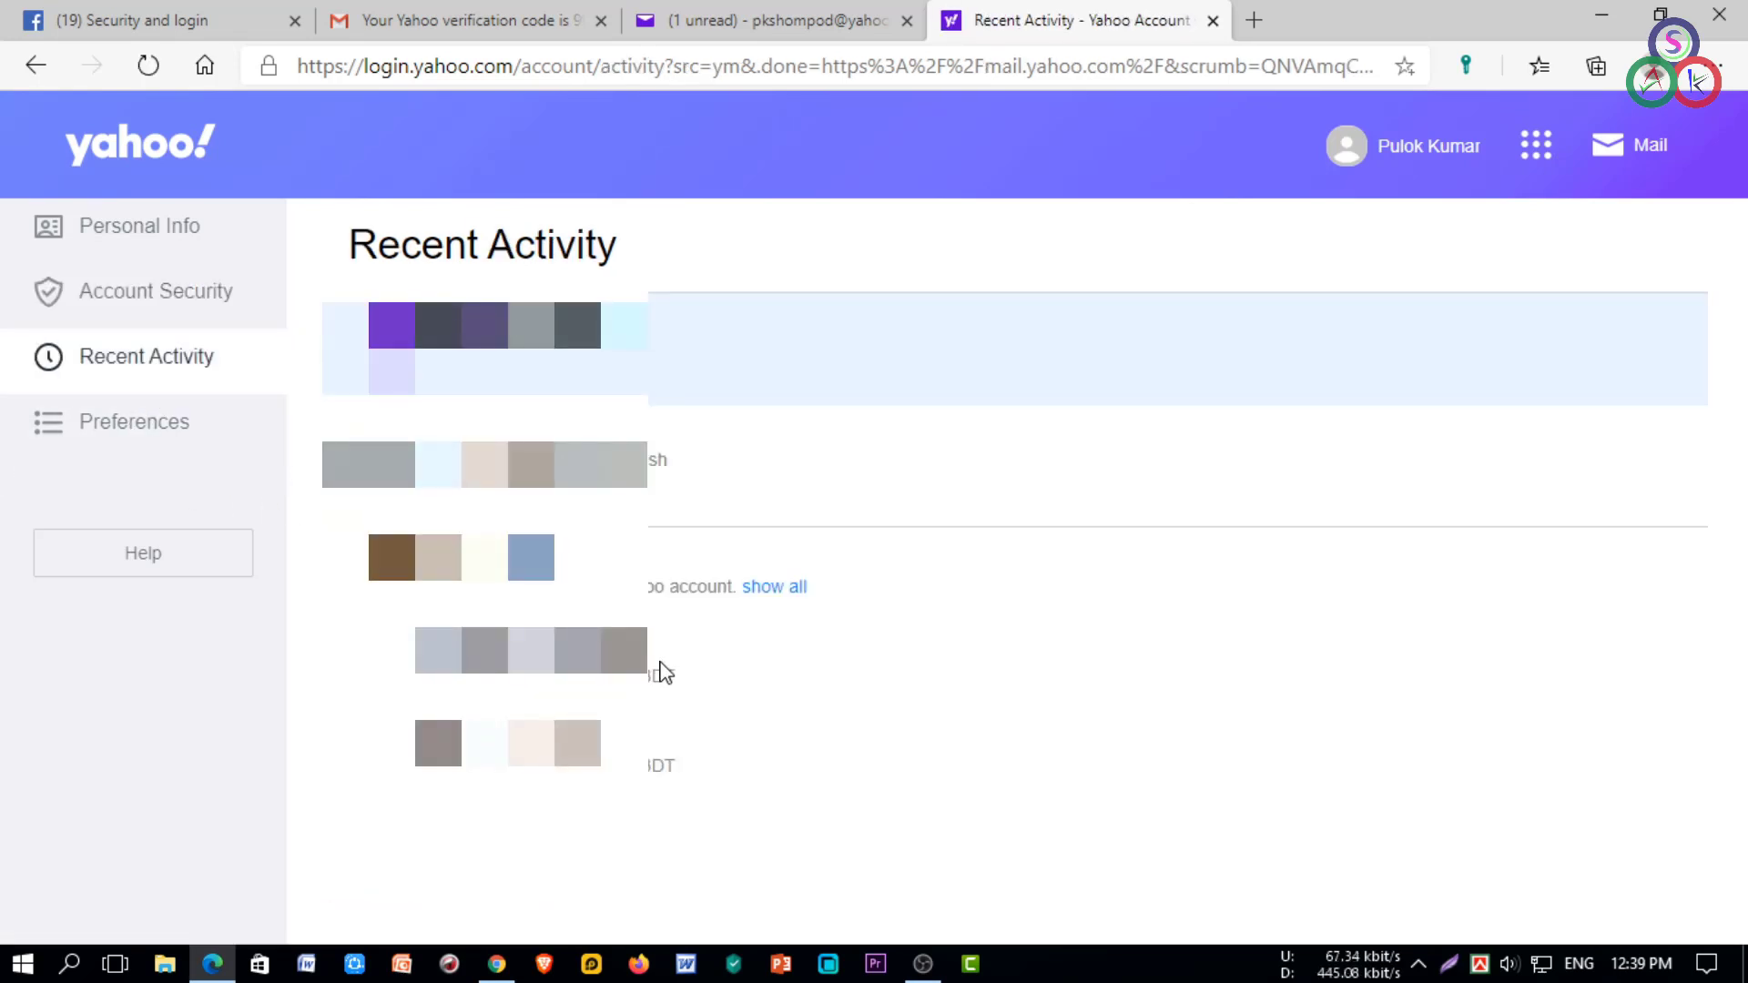
{"action": "left_click", "coordinate": [150, 435]}
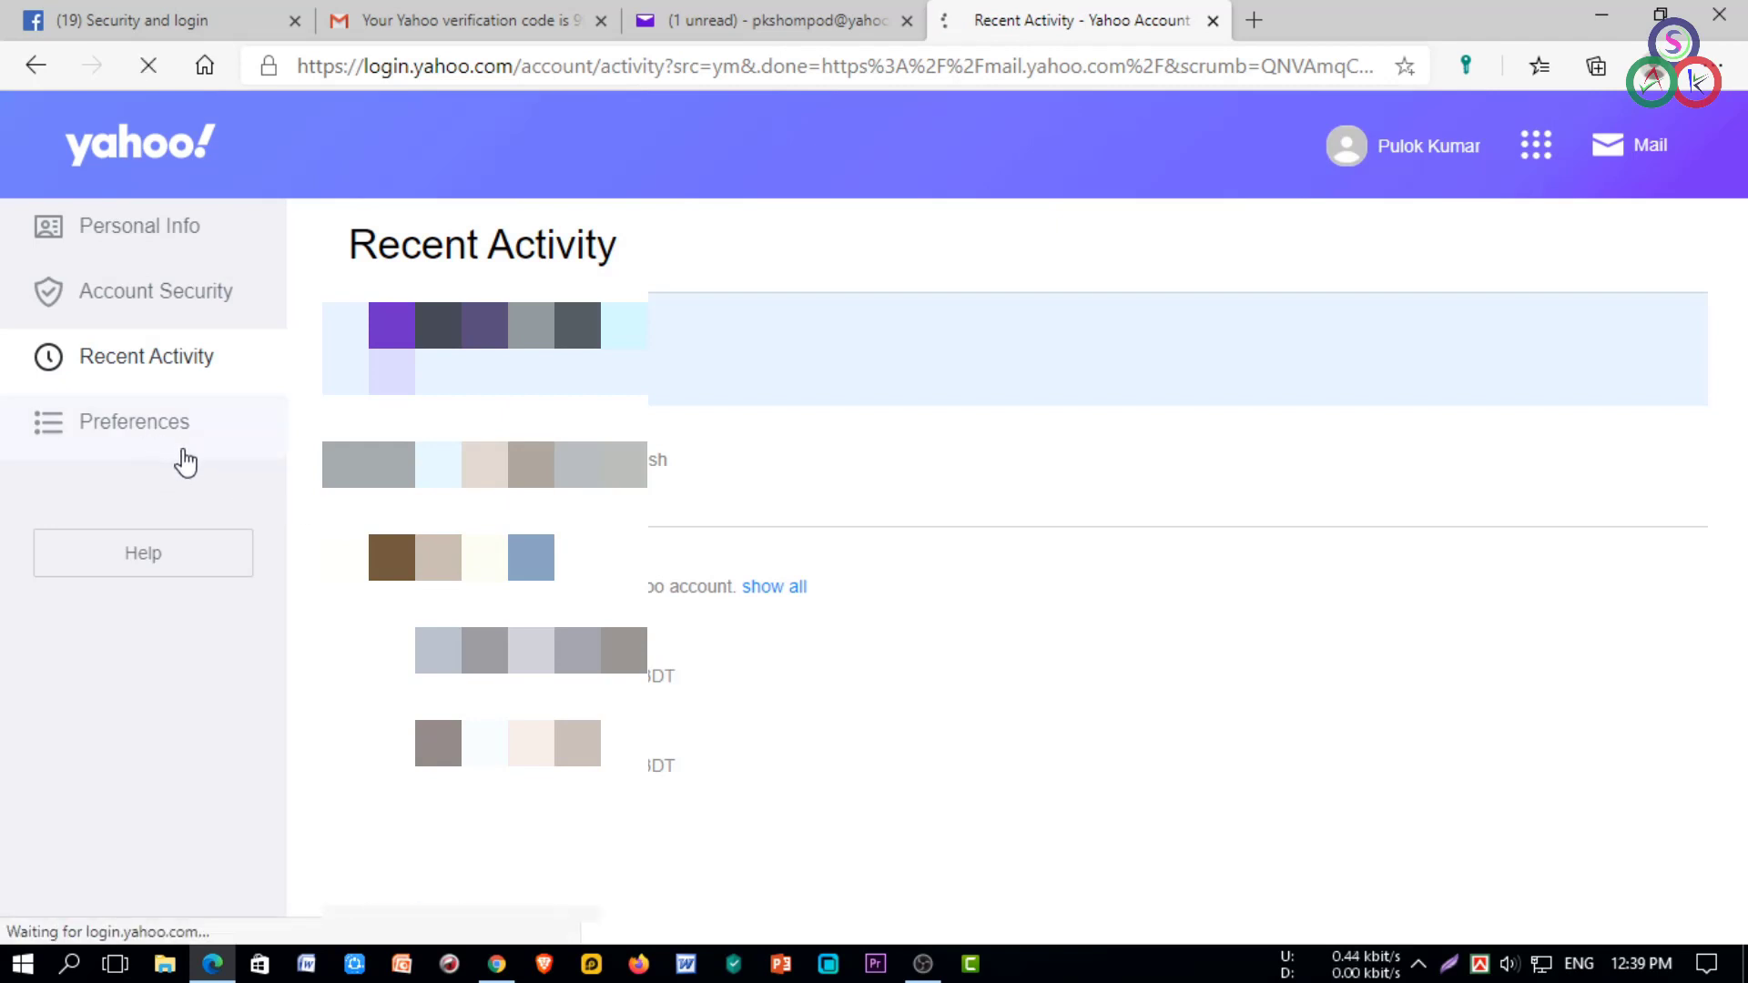